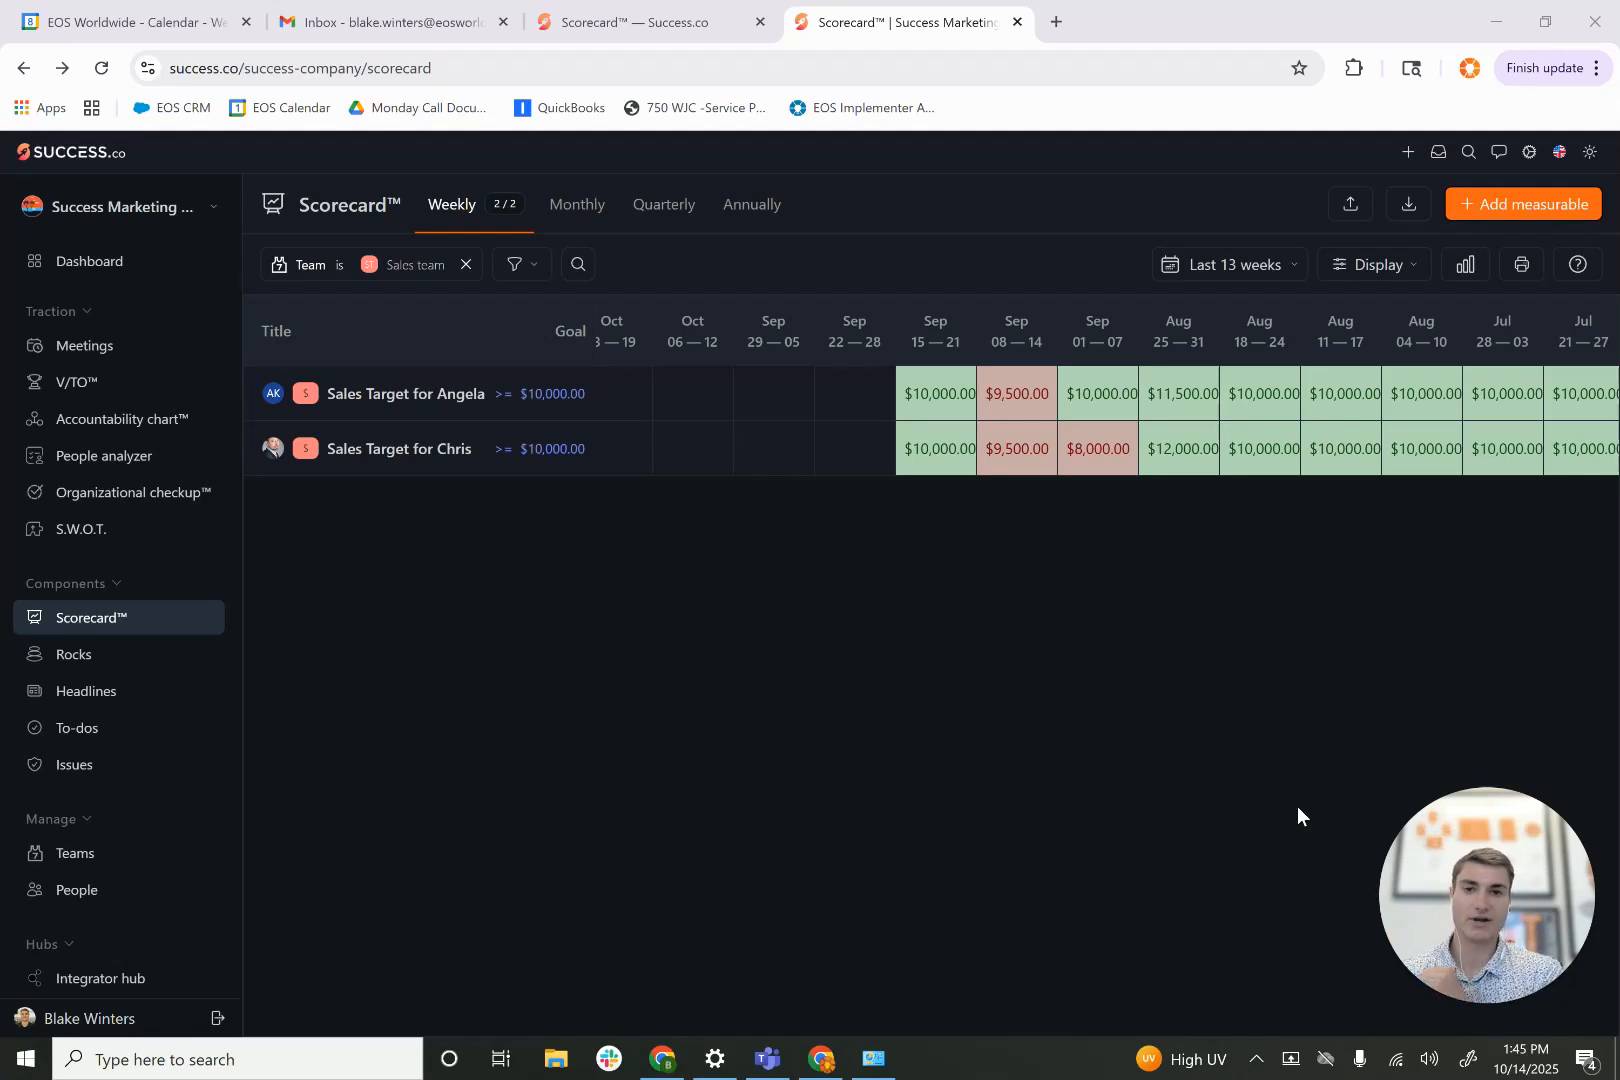
# - Clear the scorecard's Sales team filter and filter the weekly measurables by Leadership team
pyautogui.click(465, 265)
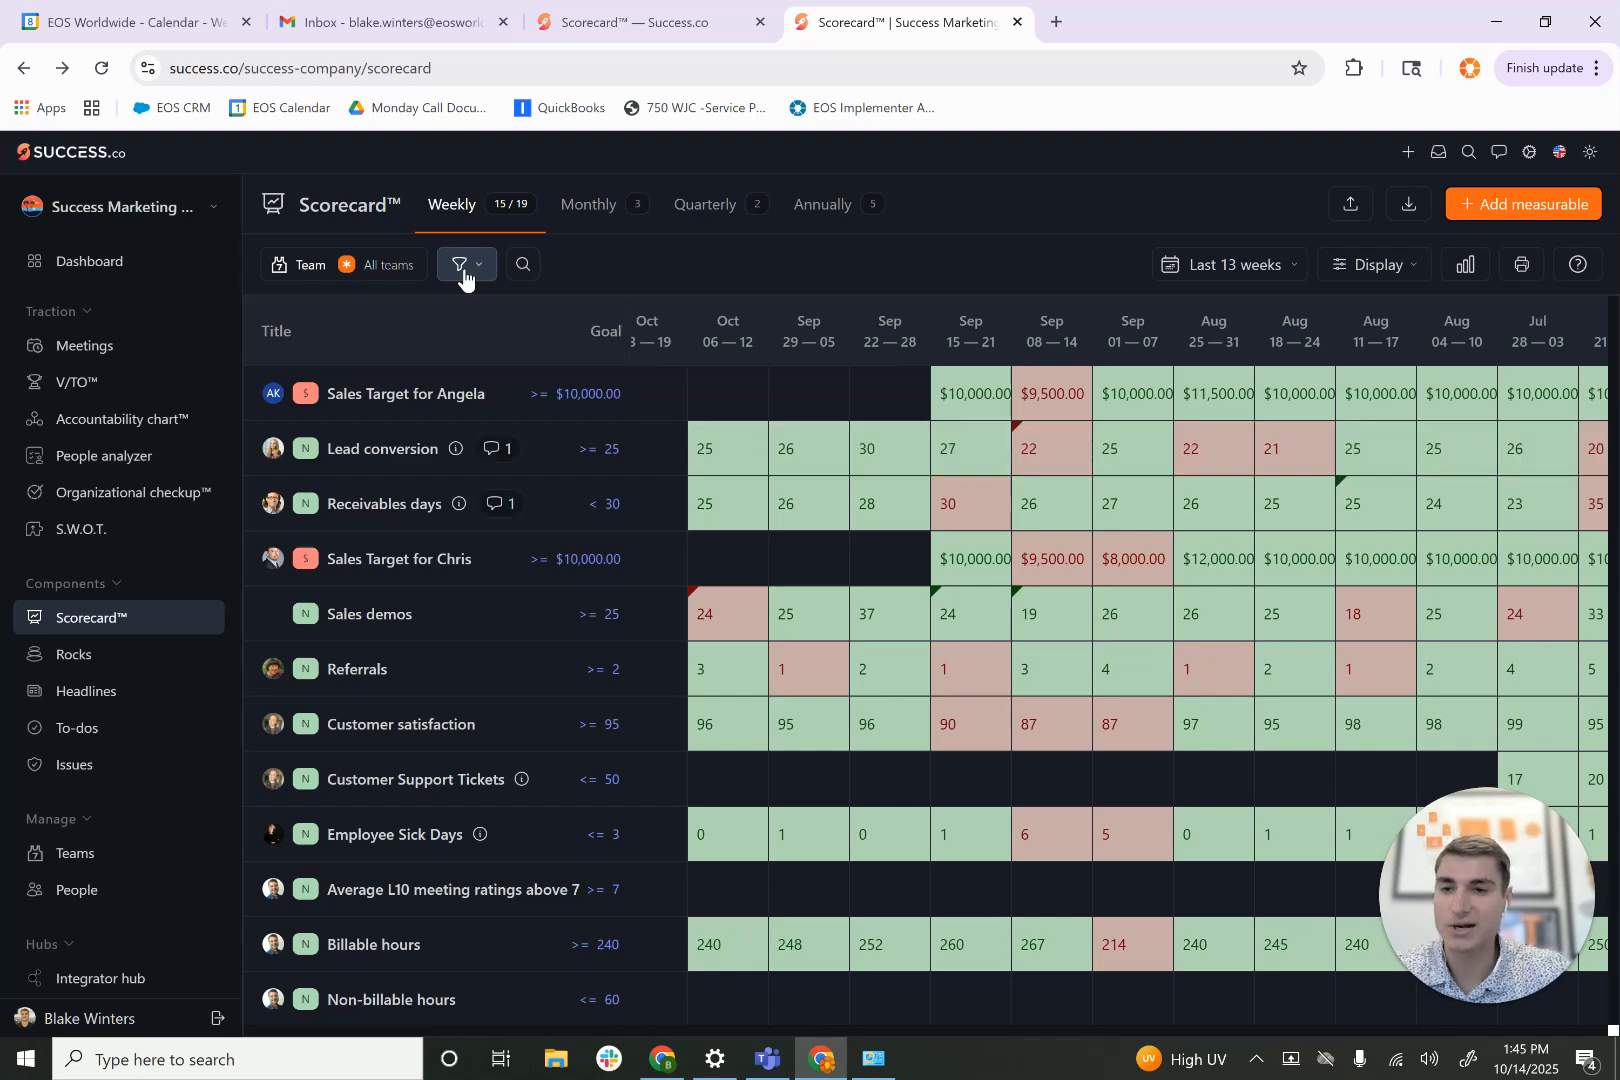
pyautogui.click(371, 272)
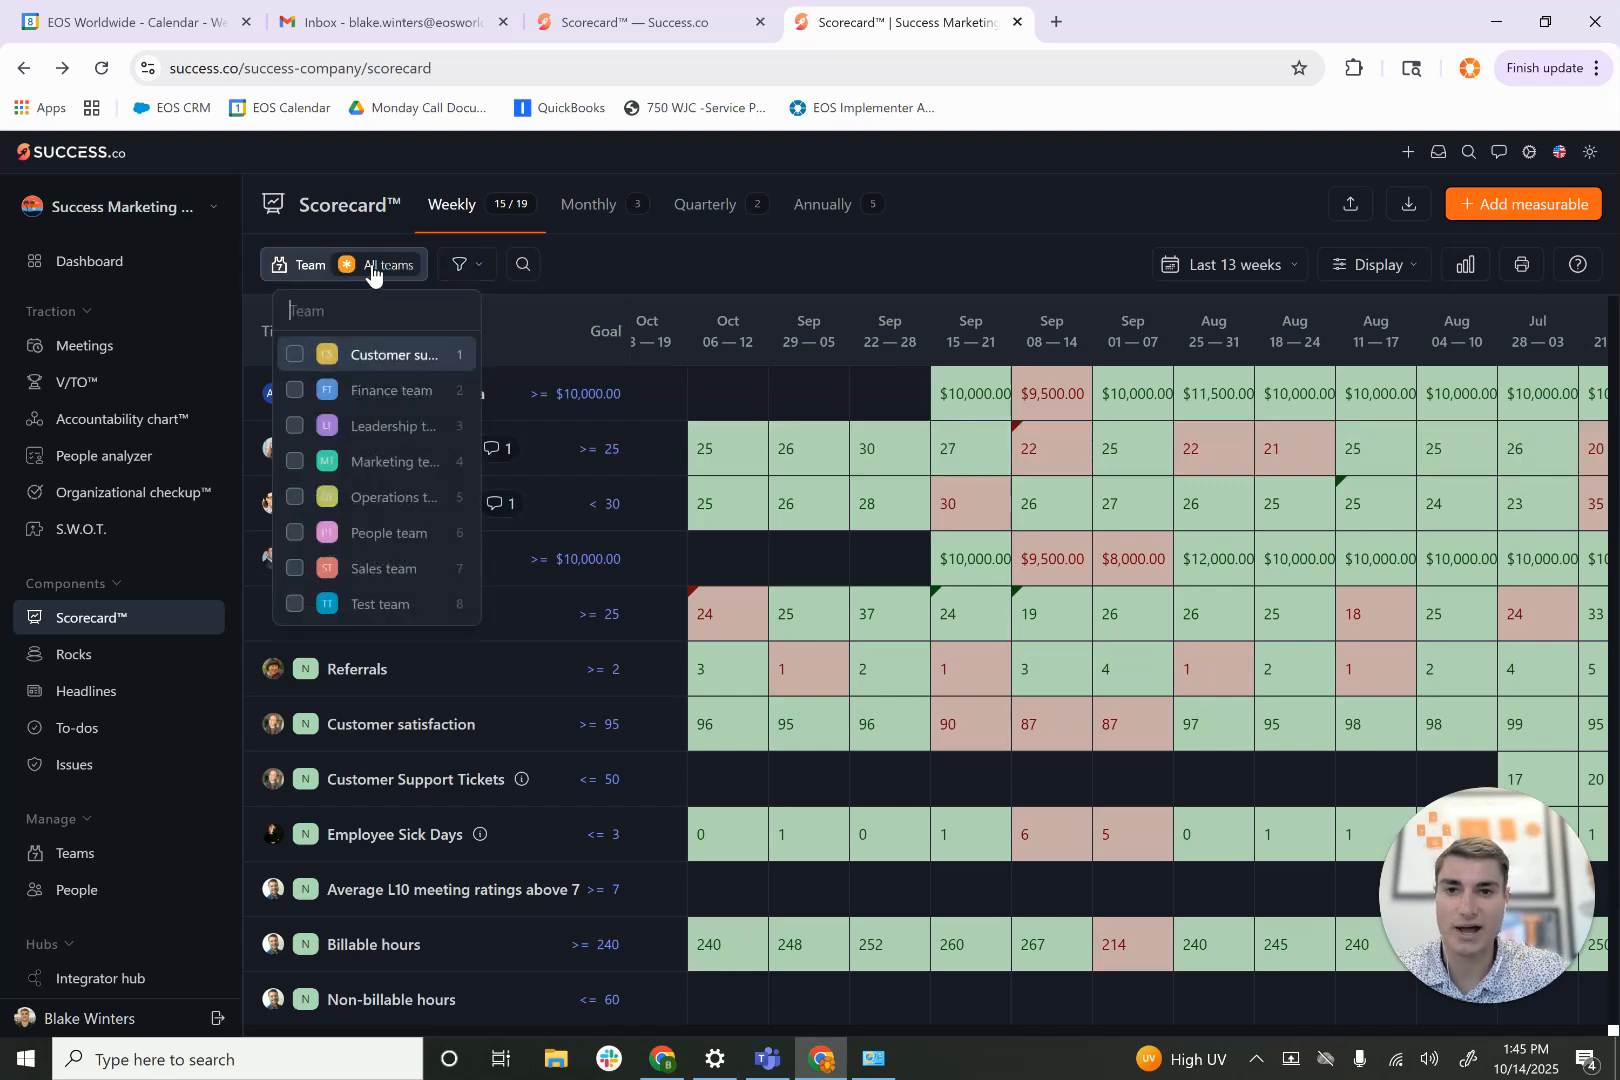
pyautogui.click(297, 424)
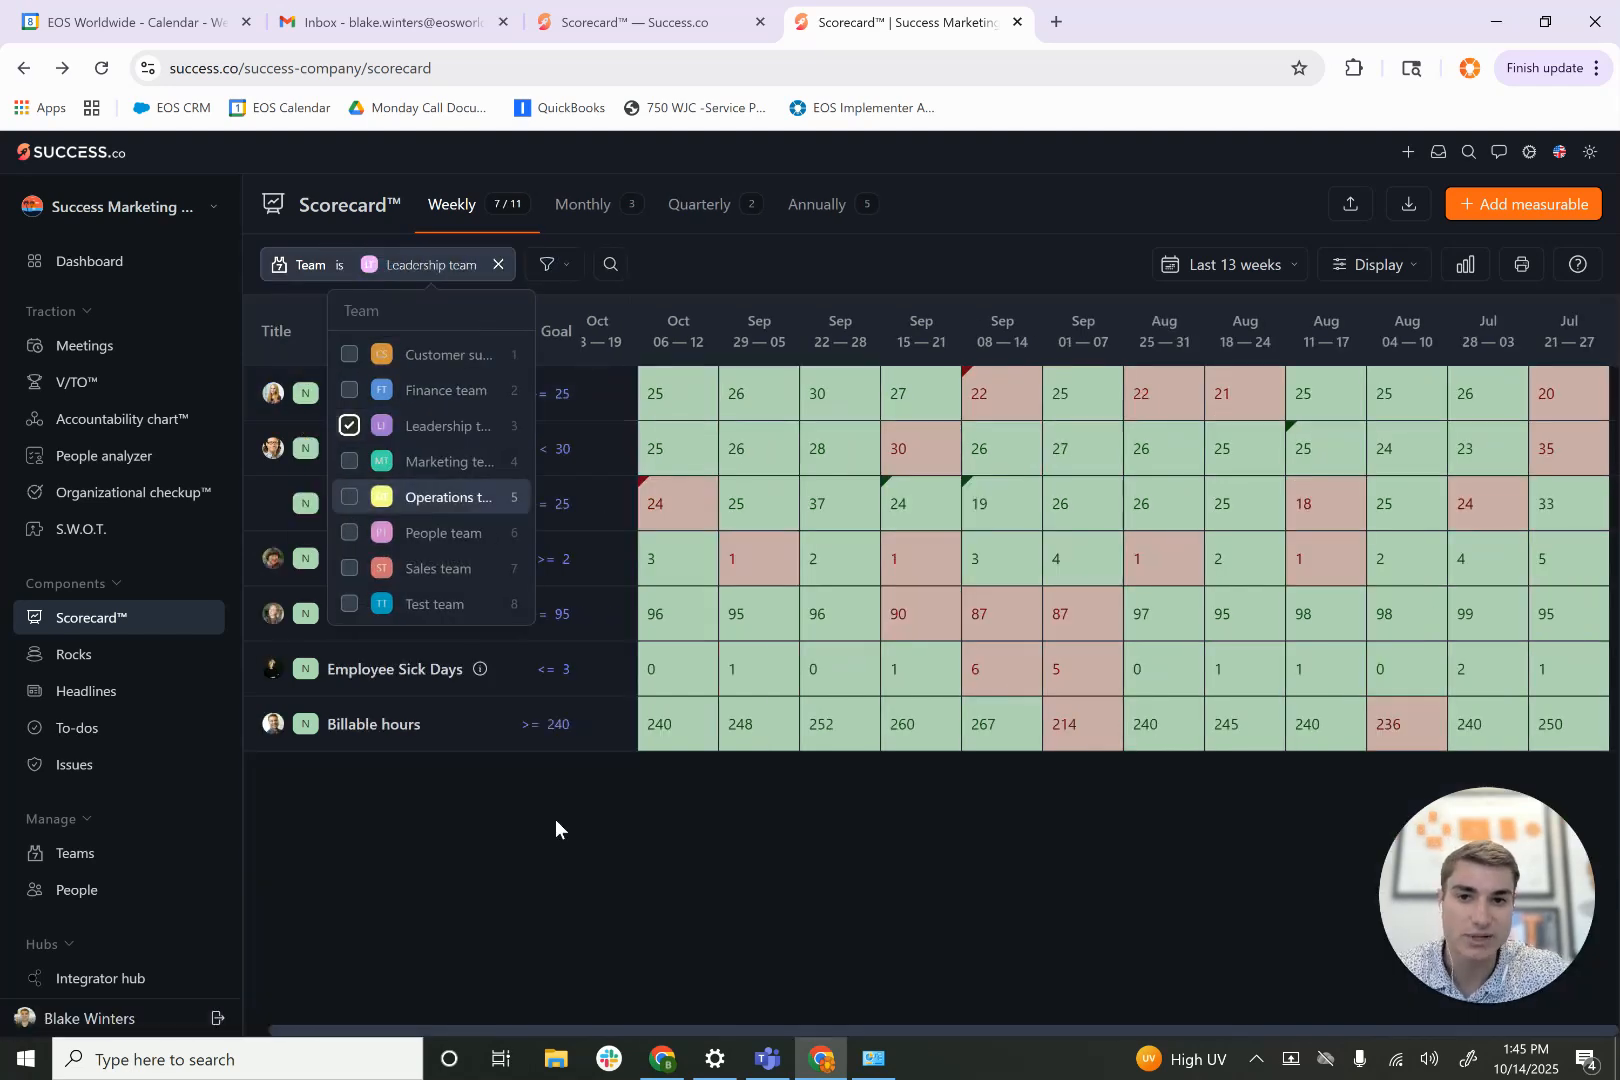
pyautogui.click(532, 930)
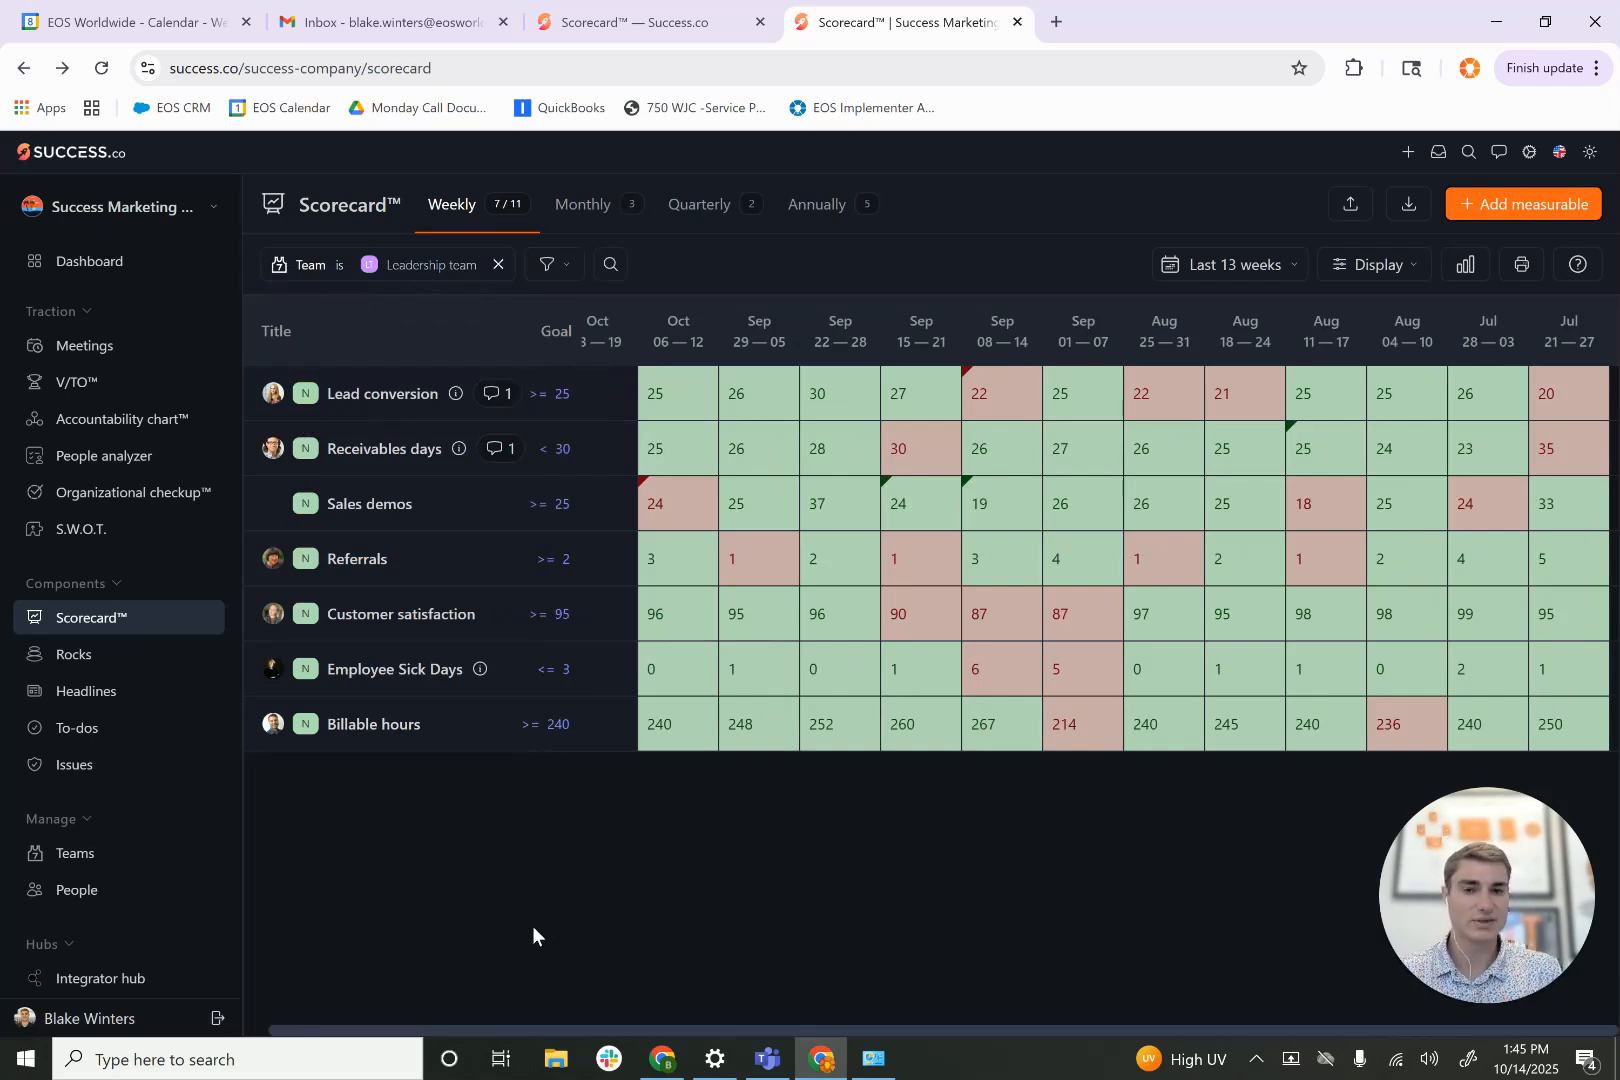
# - Change the scorecard's team filter to show only the Sales team
pyautogui.click(432, 265)
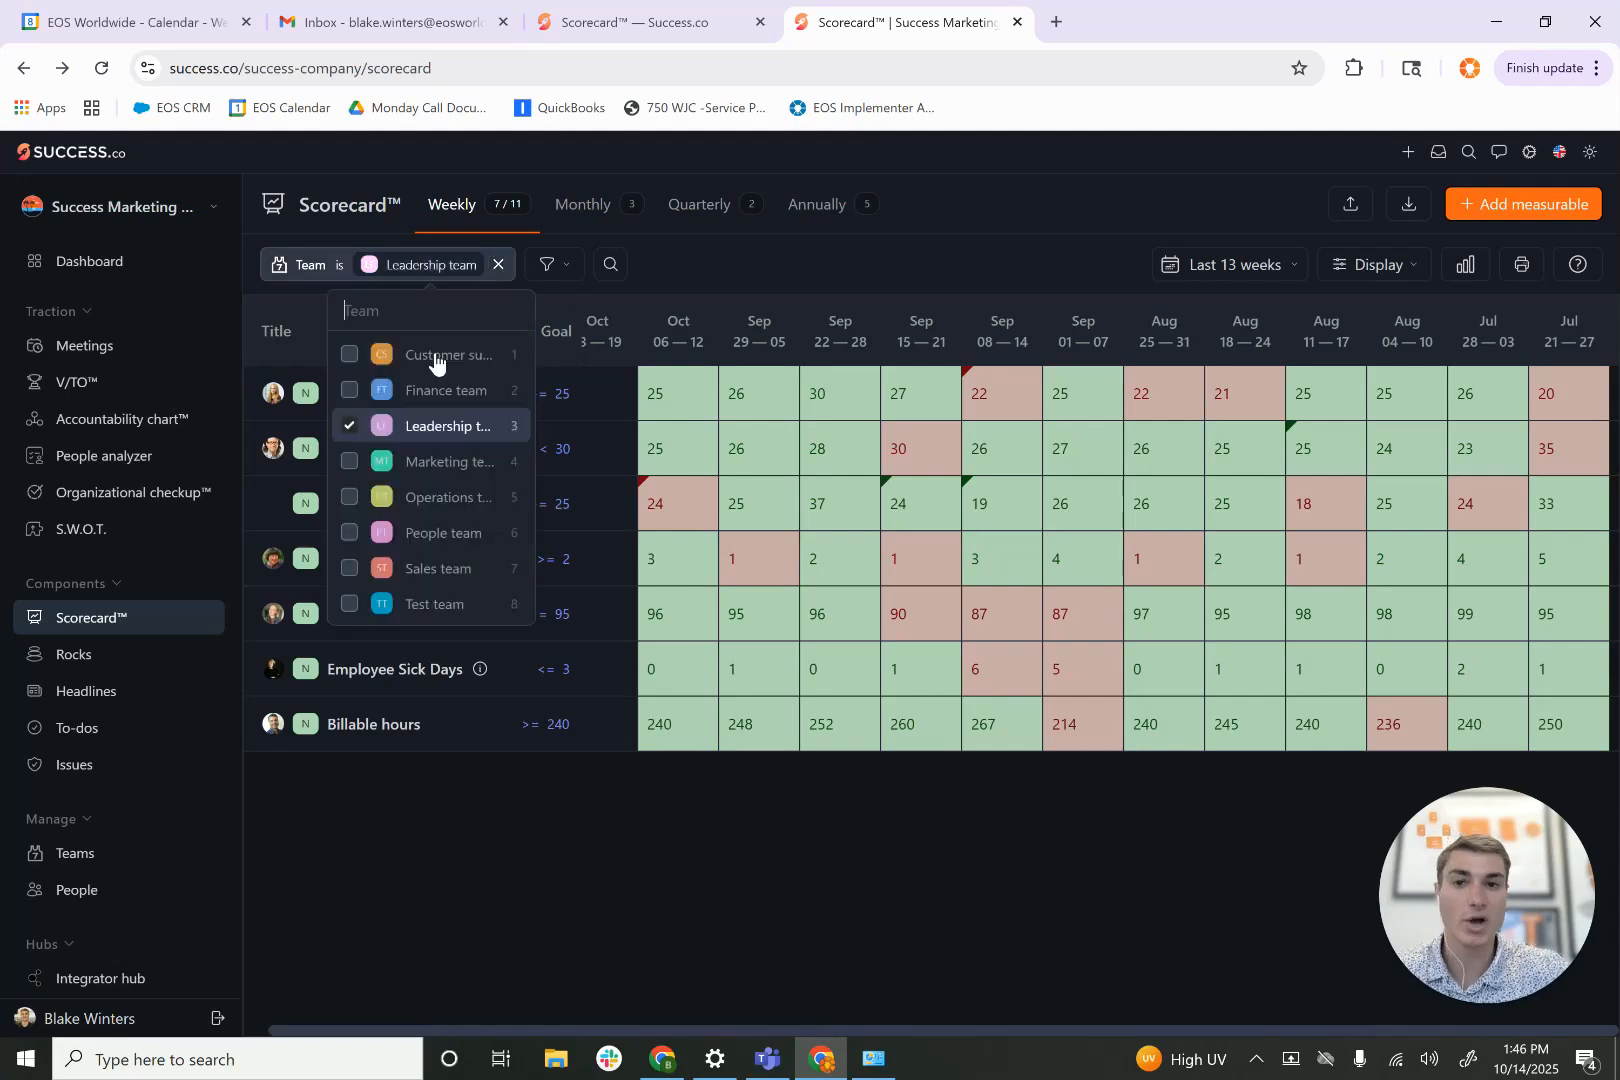
pyautogui.click(347, 573)
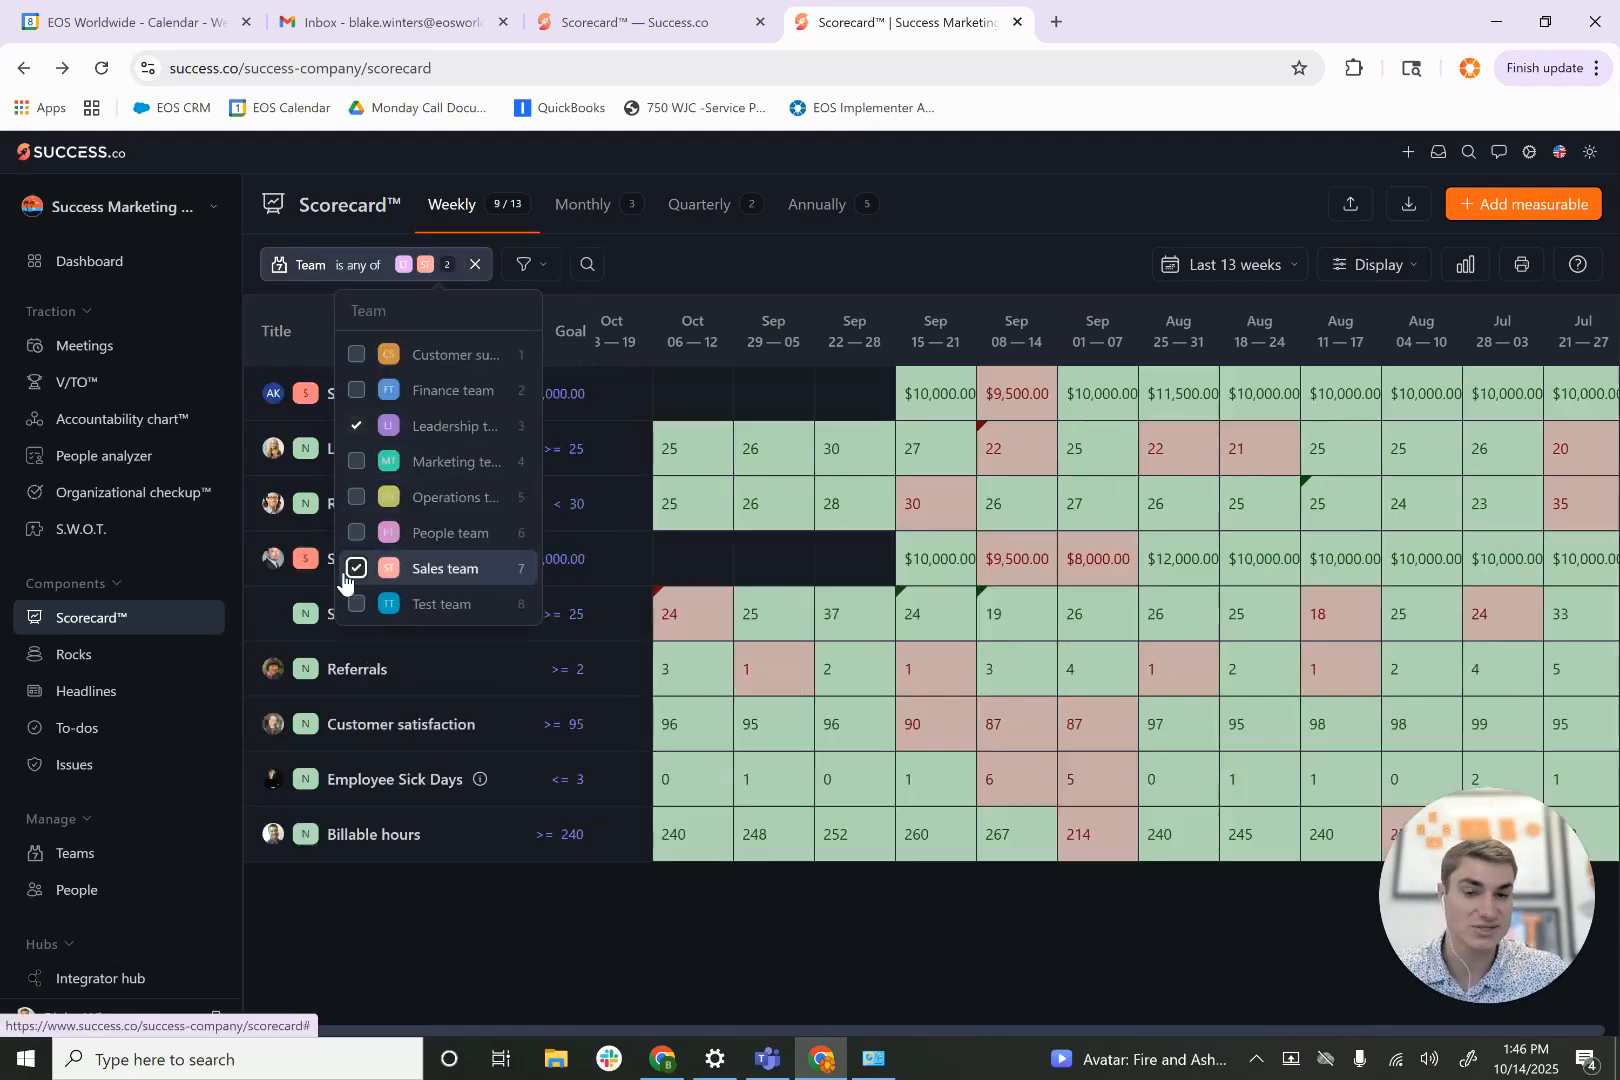
pyautogui.click(357, 427)
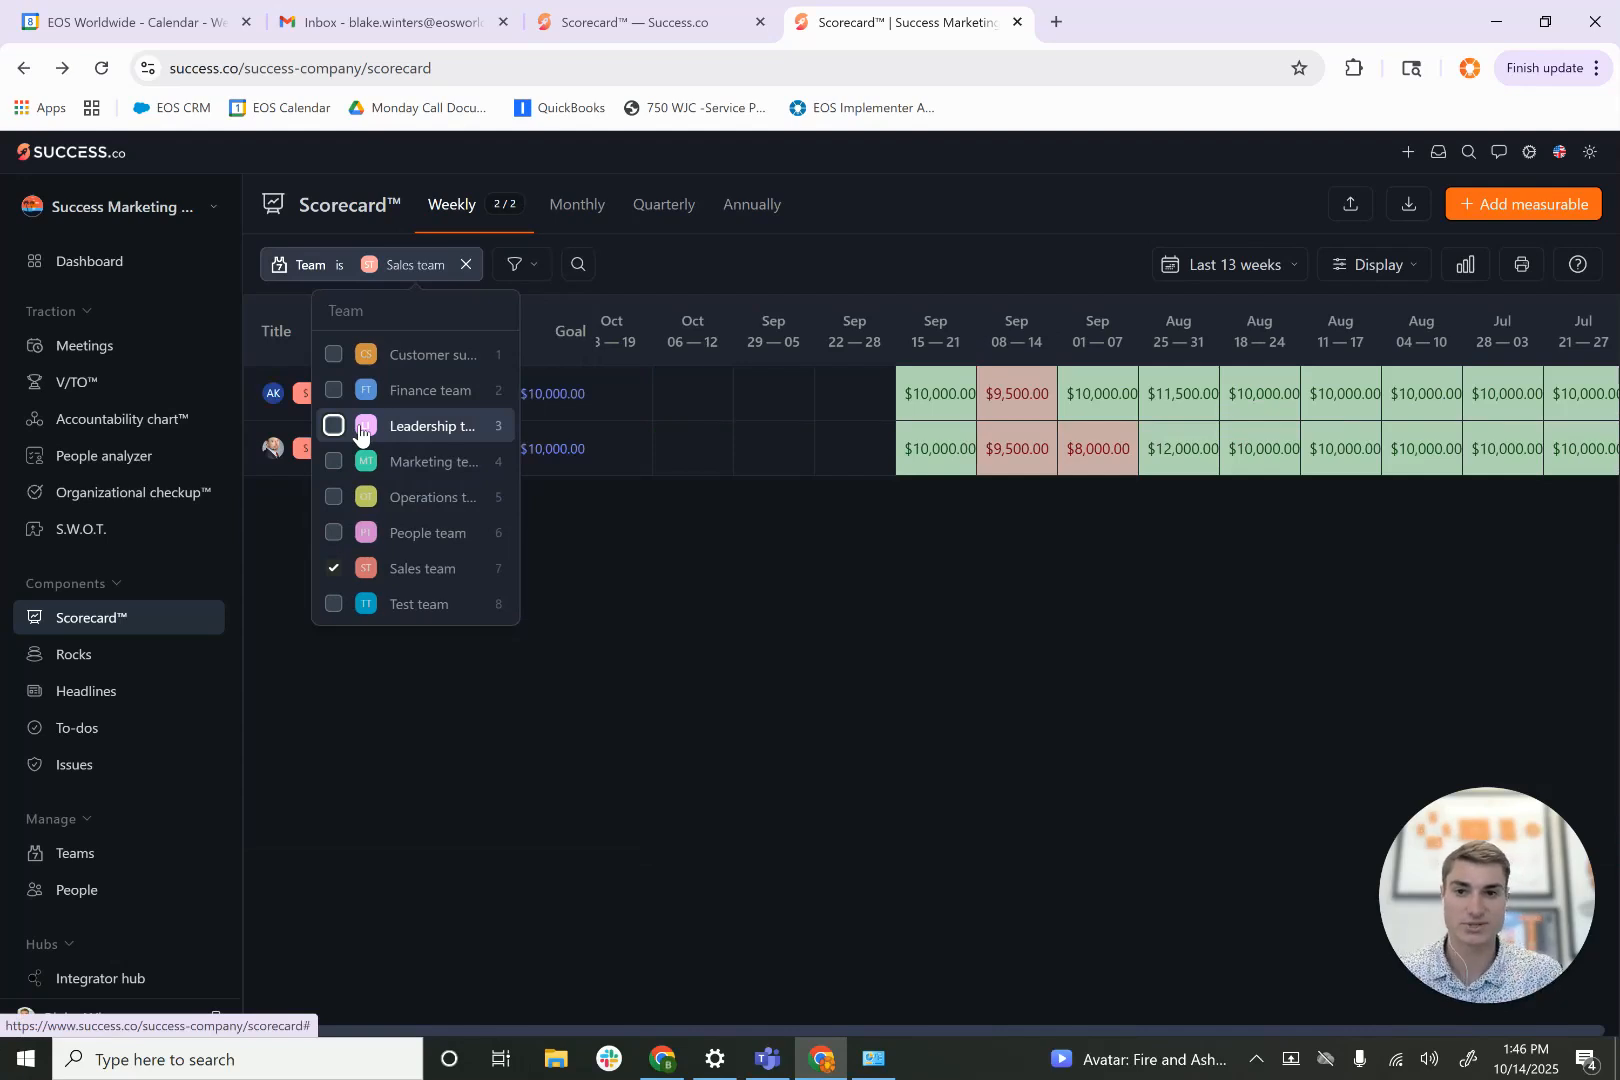
pyautogui.click(776, 626)
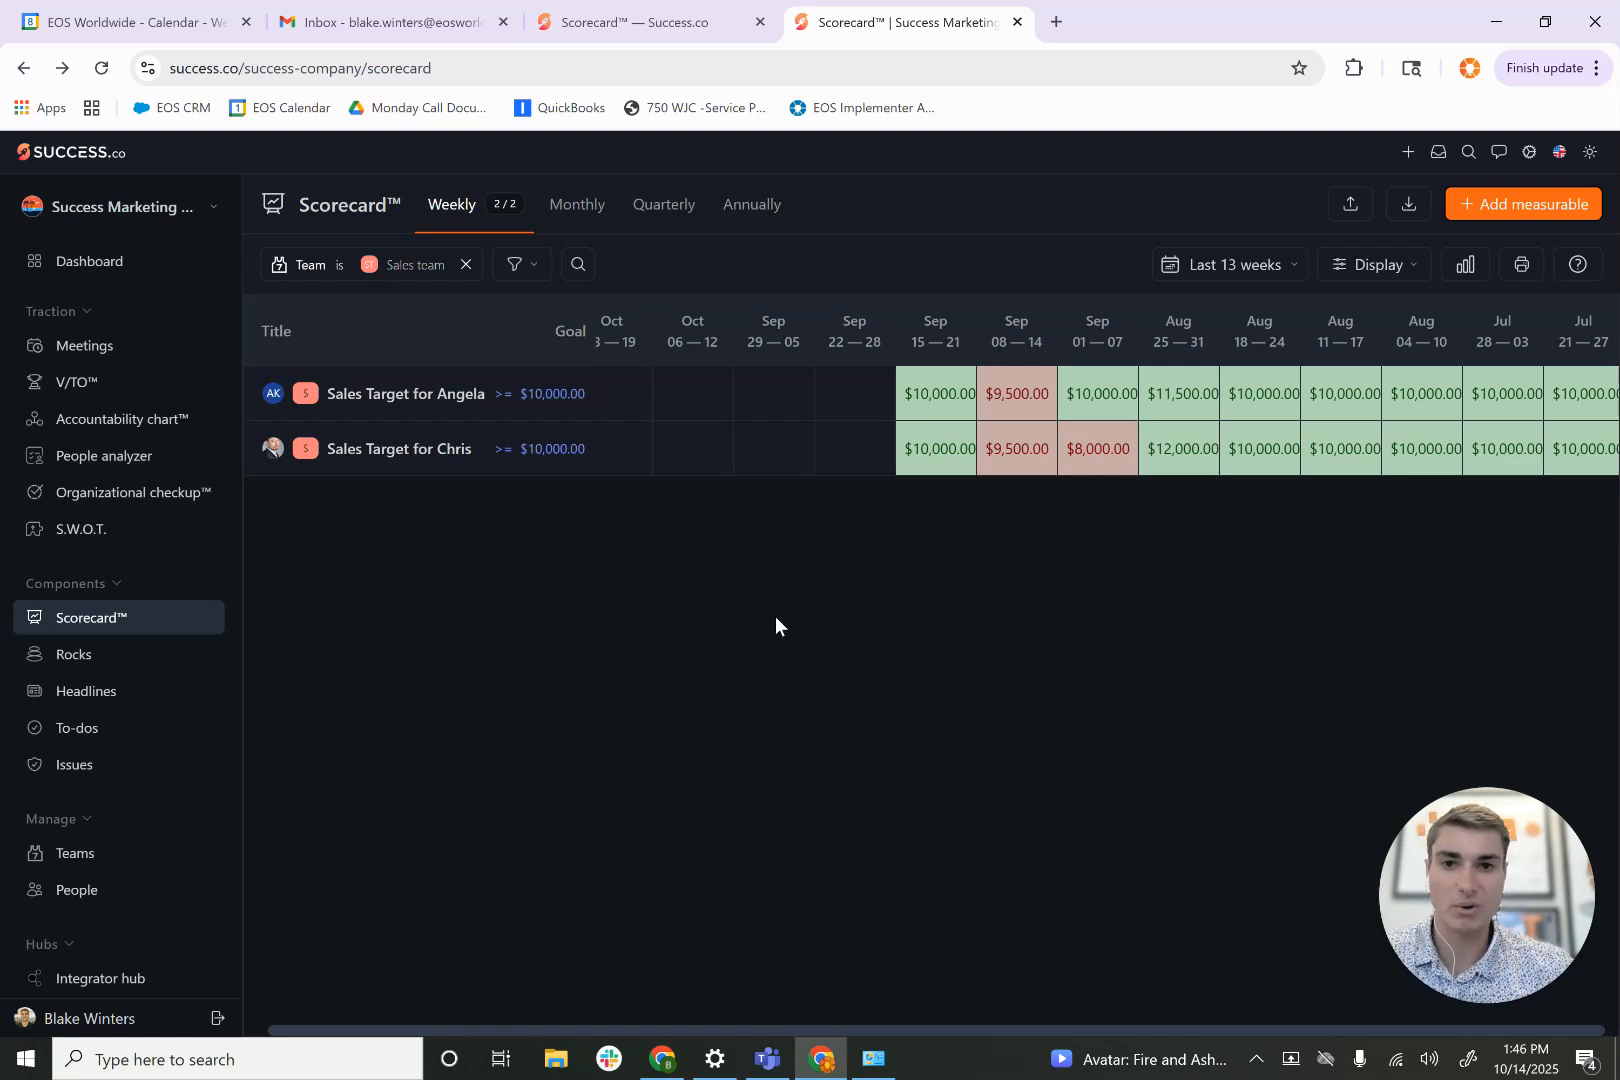
# - Try the Last quarter and Current quarter date ranges on the Sales team's weekly scorecard
pyautogui.click(1224, 266)
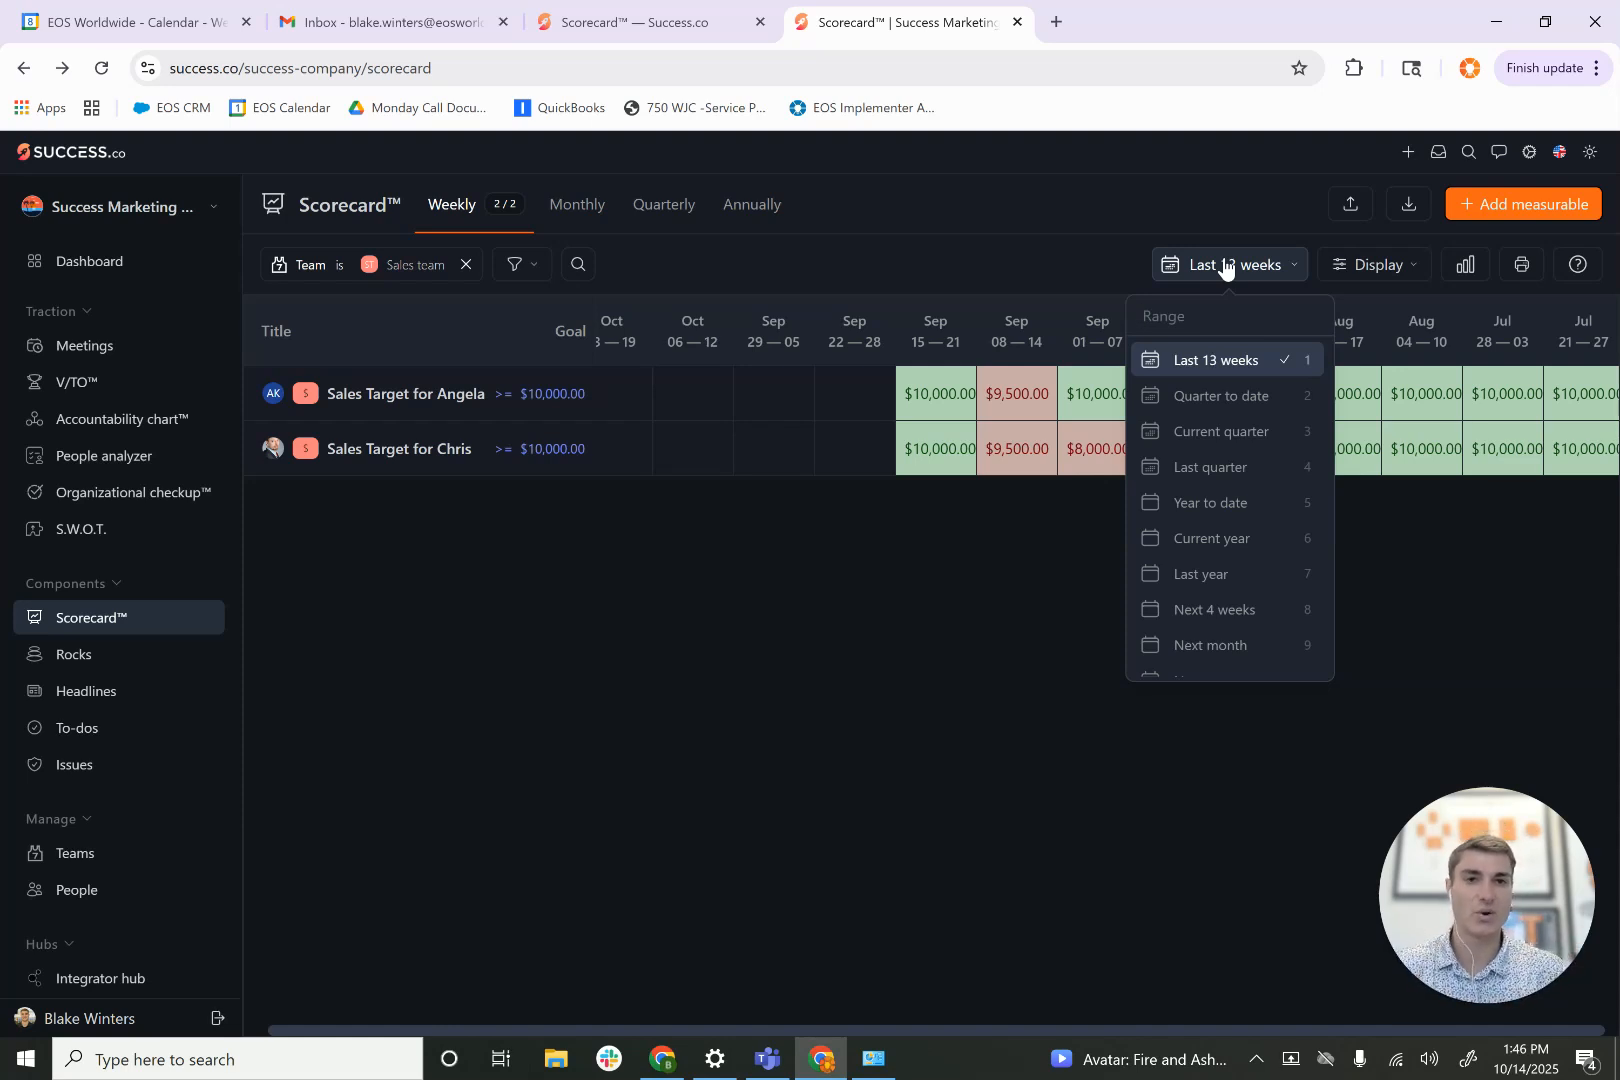
pyautogui.click(1218, 467)
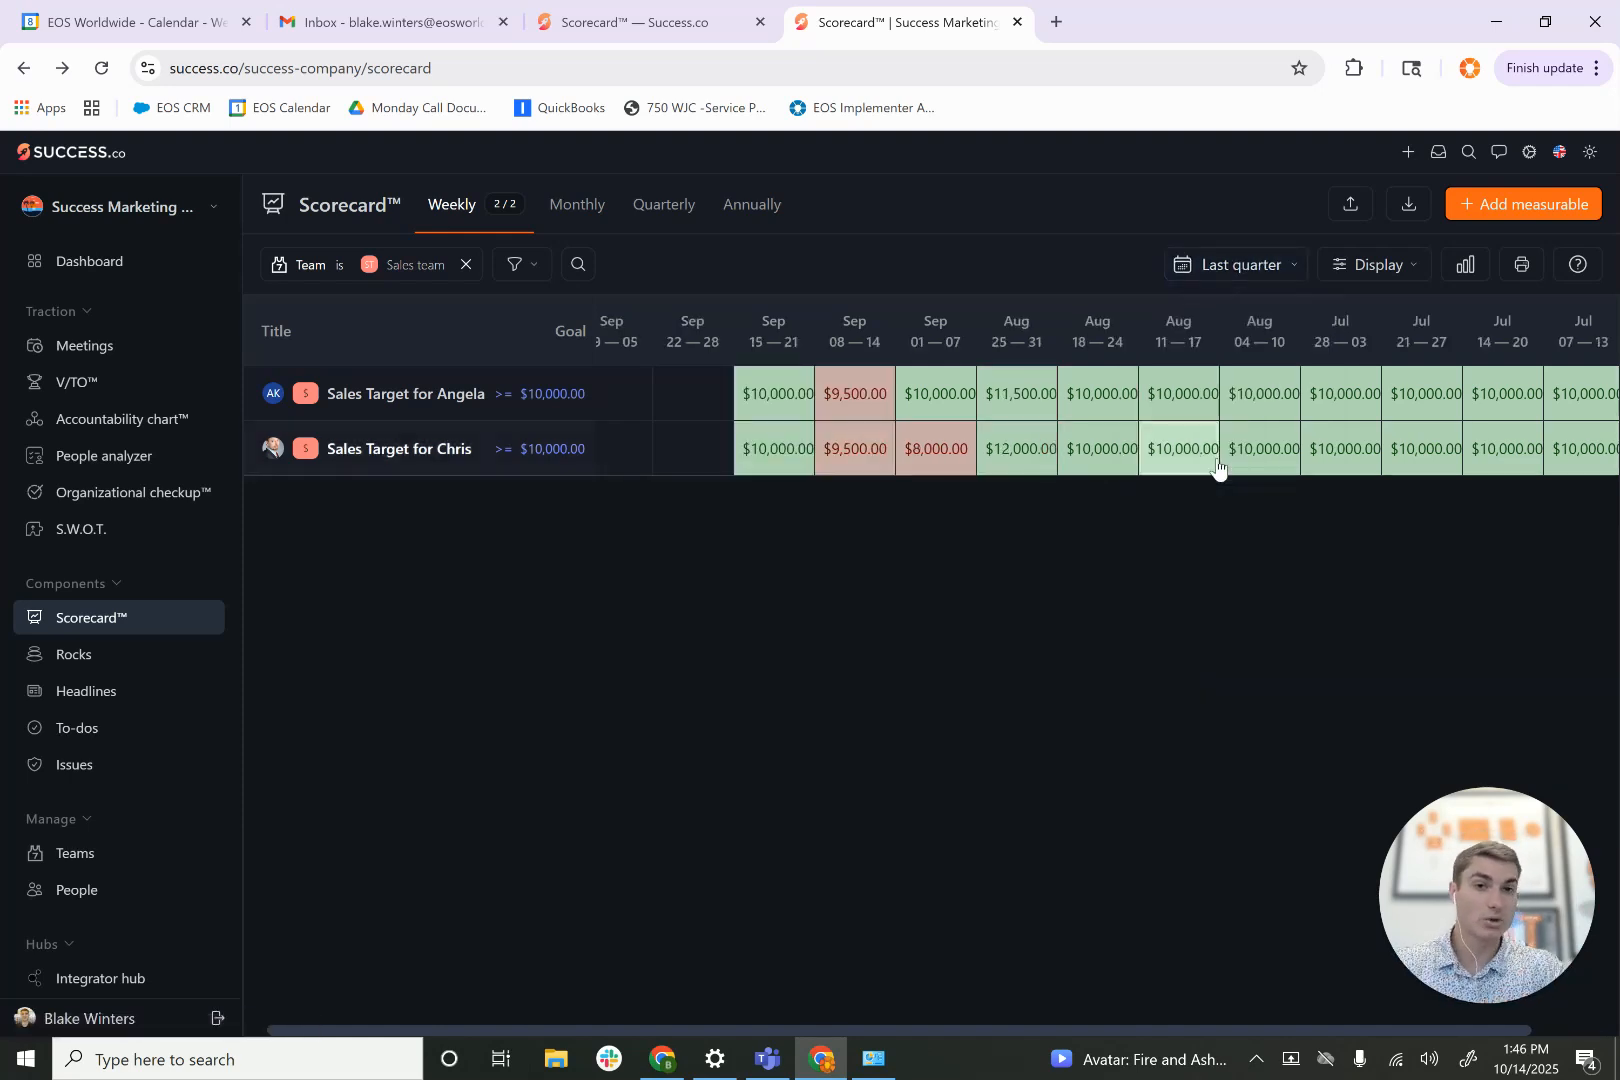
pyautogui.click(1222, 270)
pyautogui.click(1204, 446)
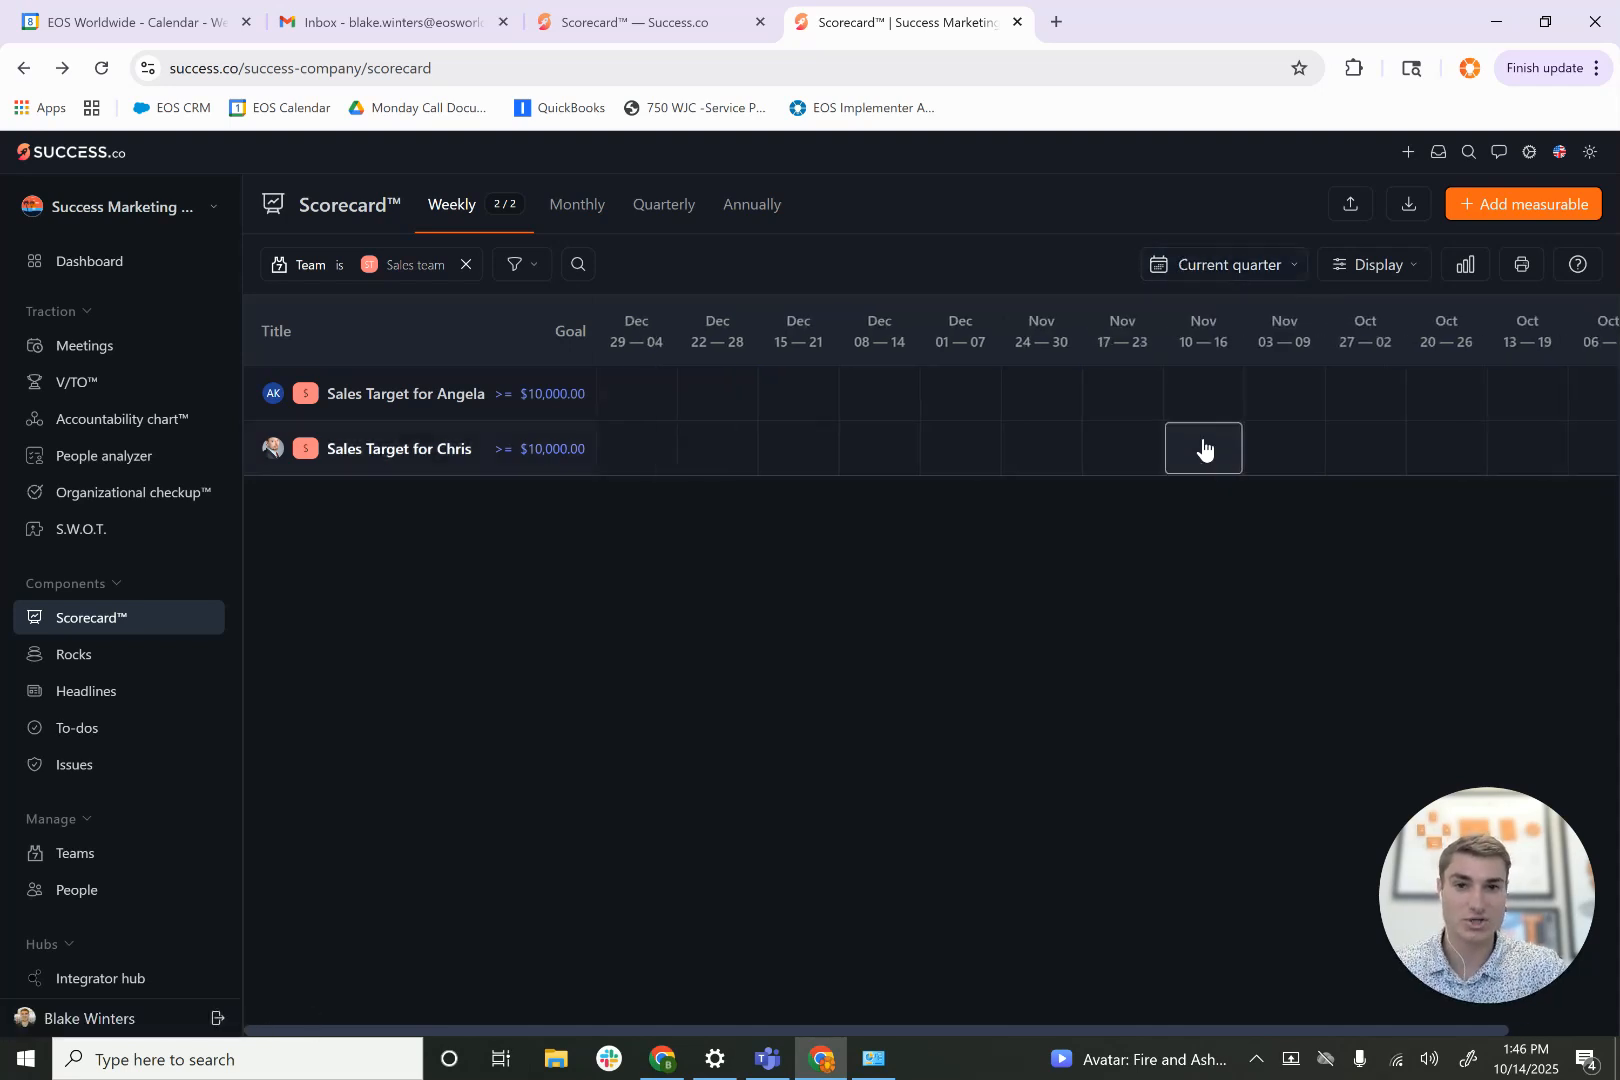
pyautogui.hscroll(1, 1203, 447)
pyautogui.hscroll(-1, 1203, 447)
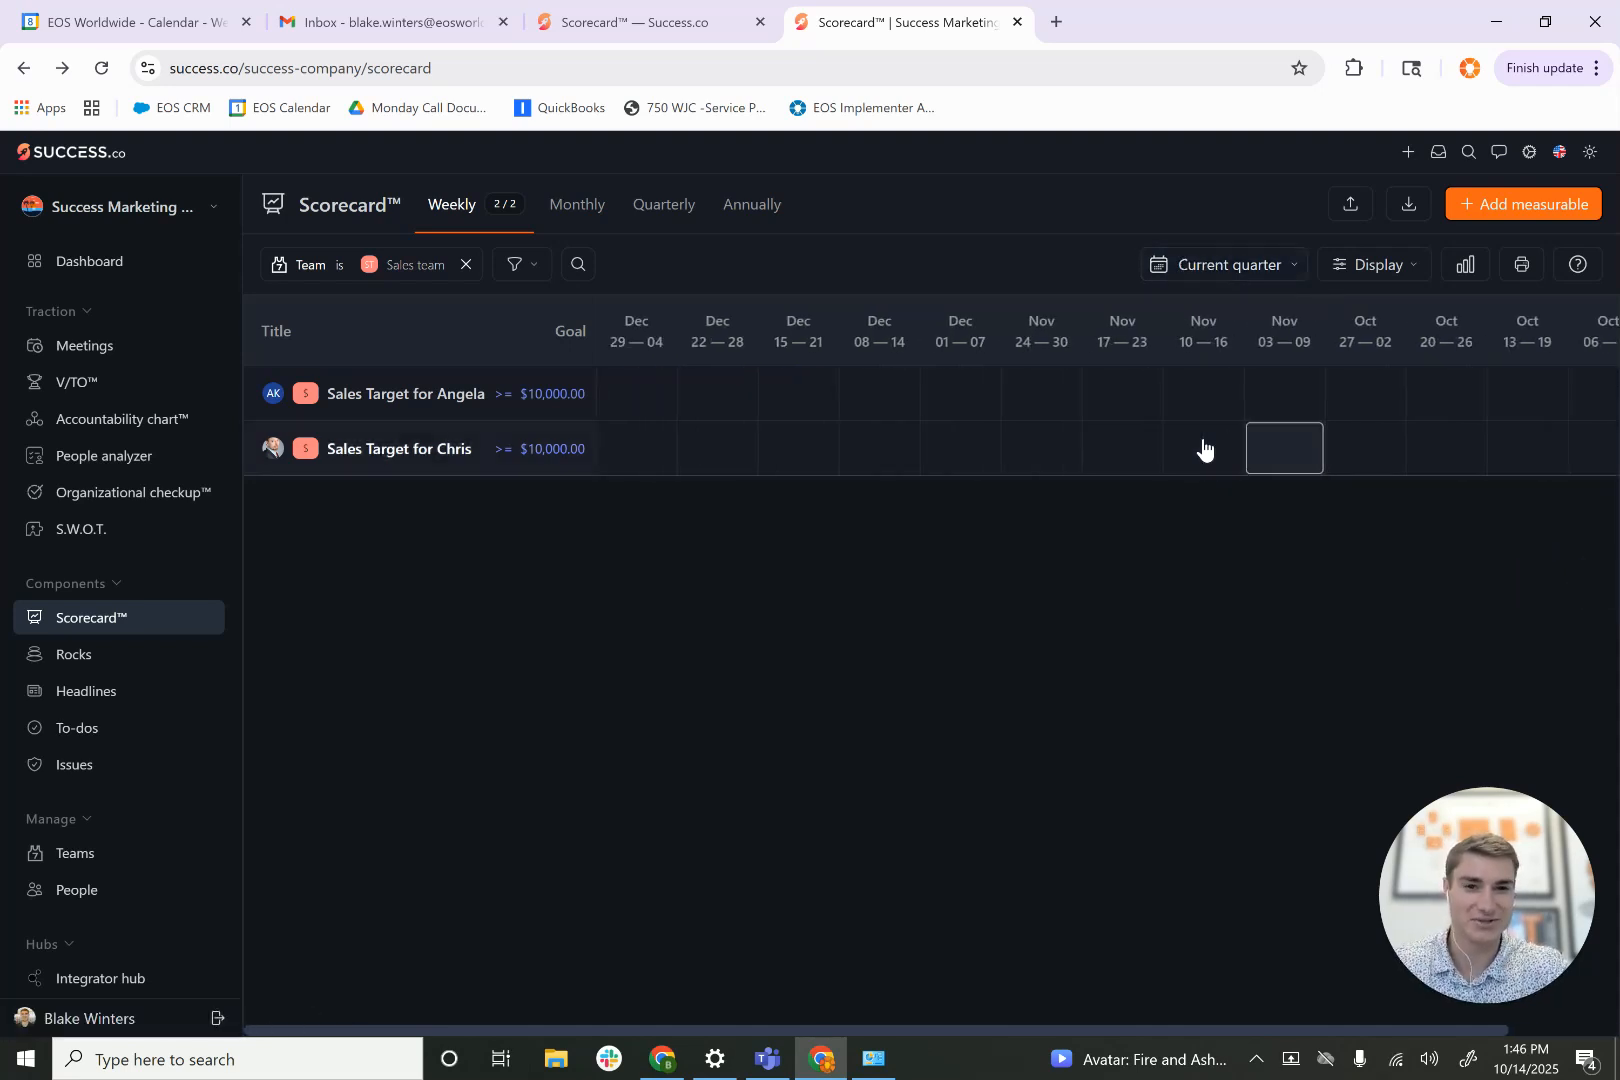
# - Set the weekly scorecard's date range to Last 13 weeks
pyautogui.click(1200, 264)
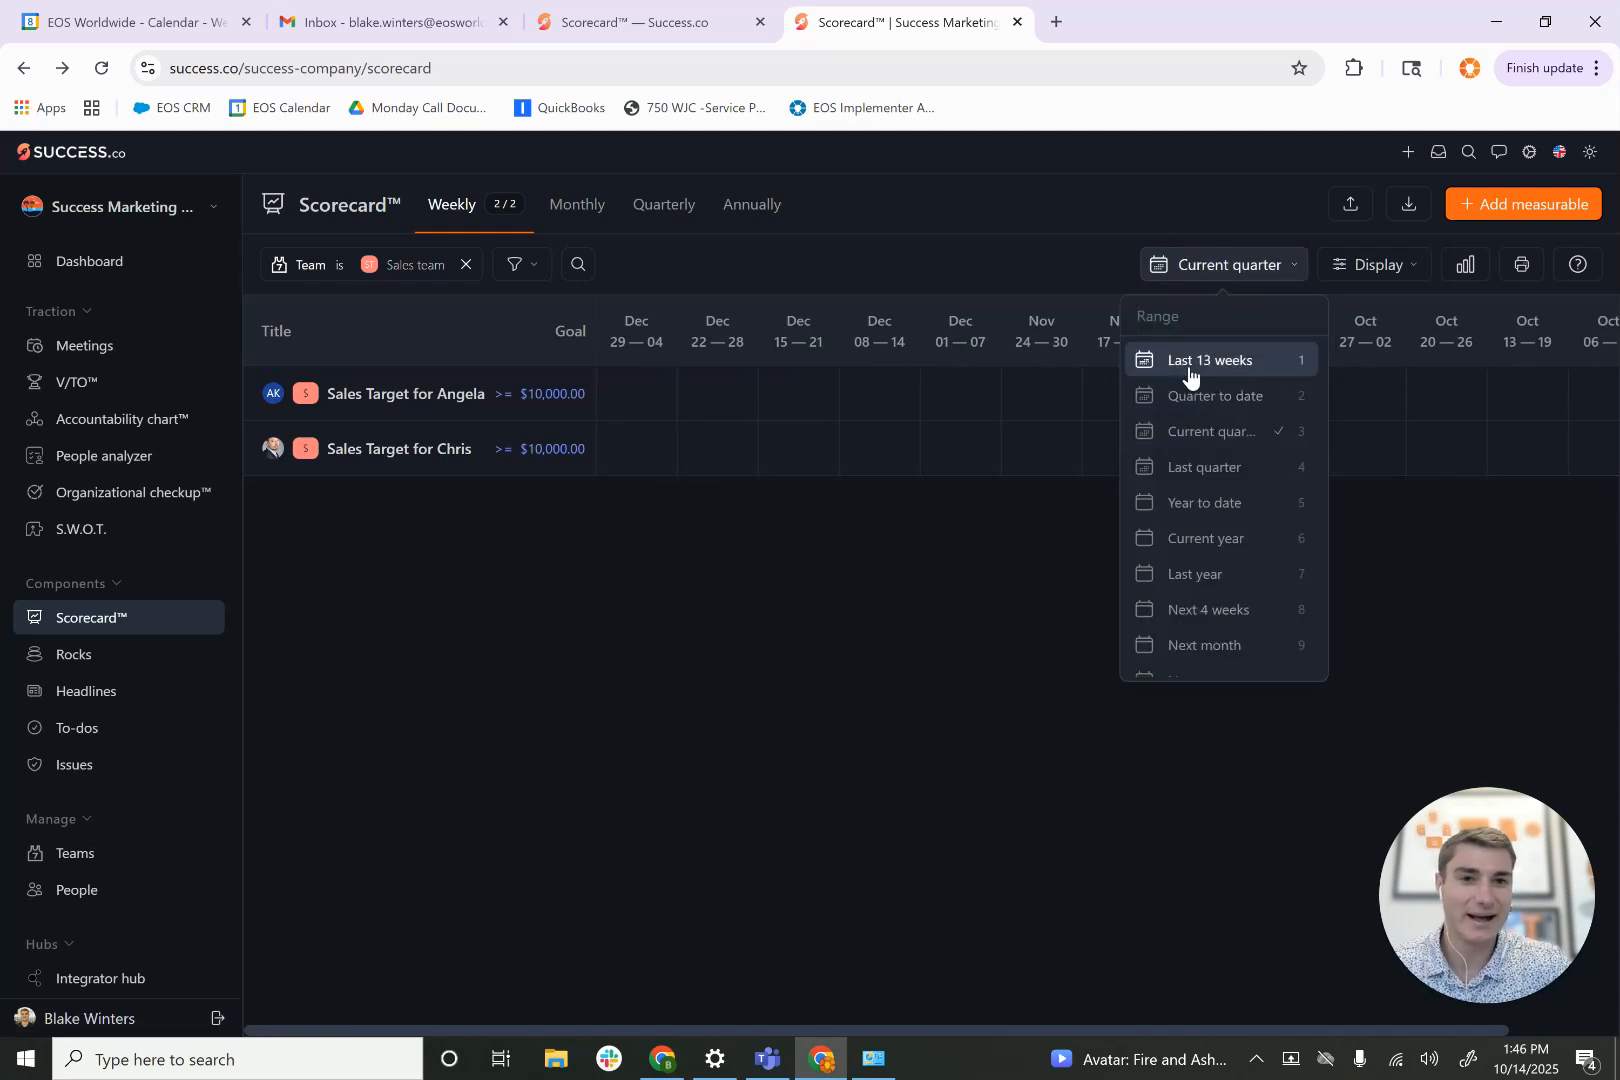
pyautogui.click(1187, 368)
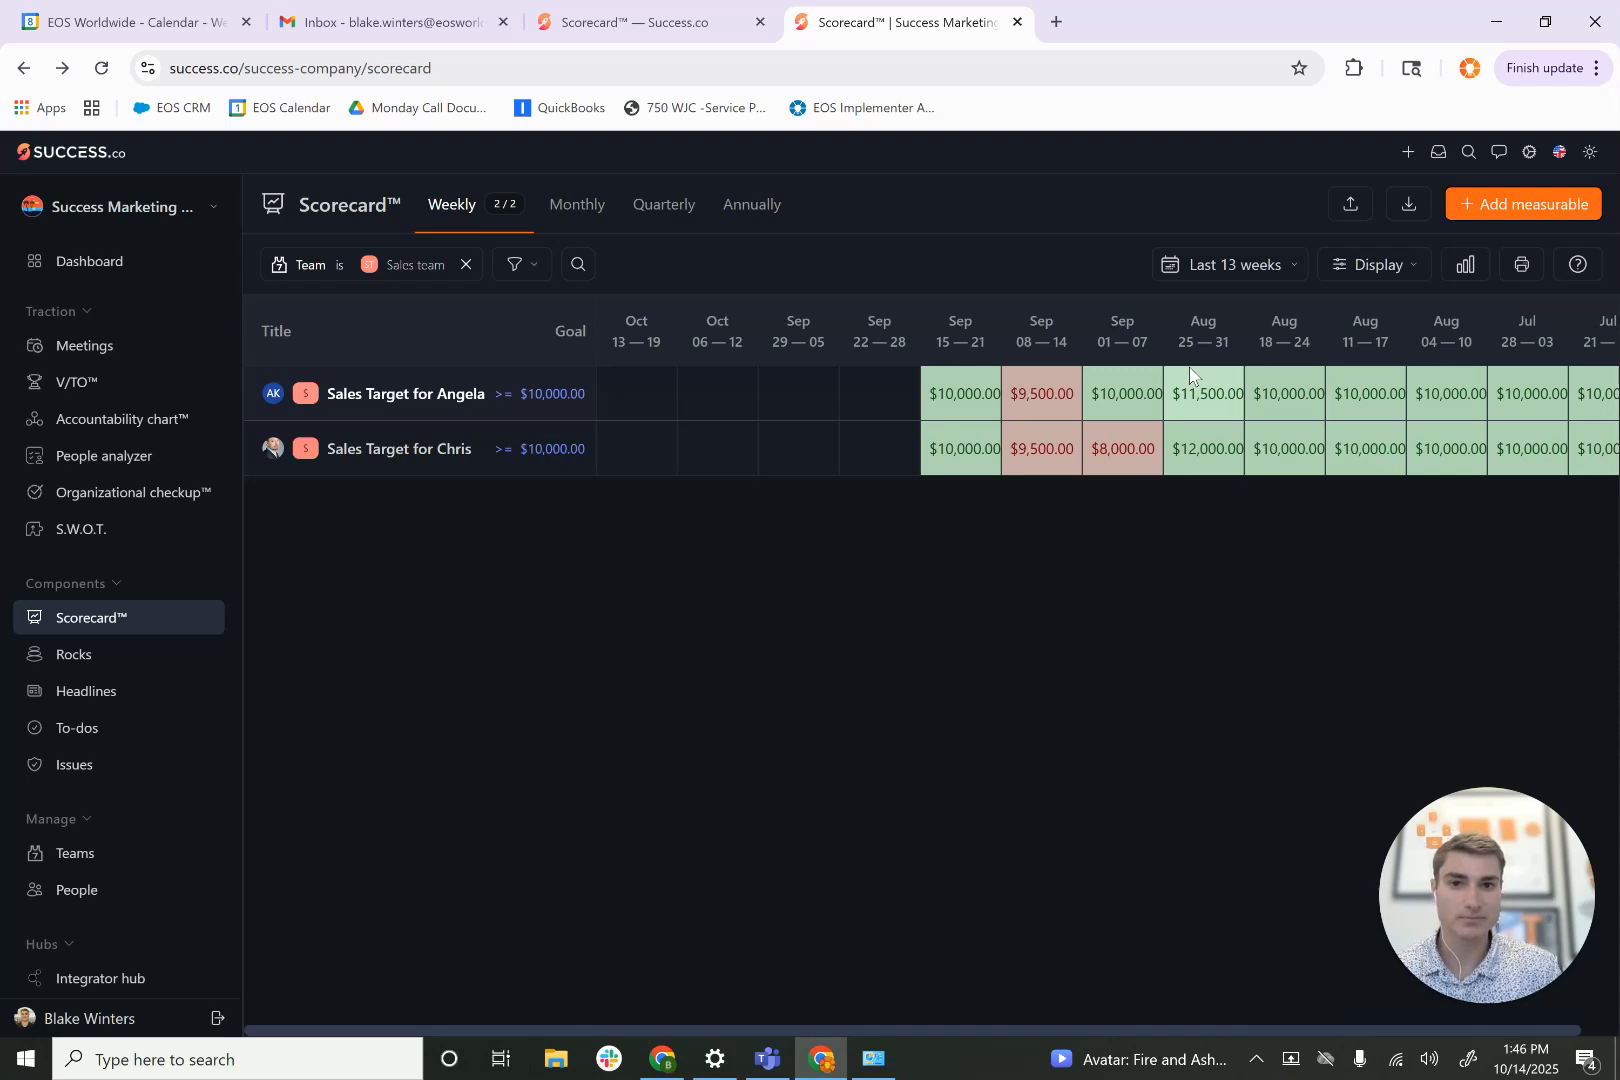
# - Examine the frequency and goal type options for a new Total Sales Target measurable and close the form without adding it
pyautogui.click(1557, 200)
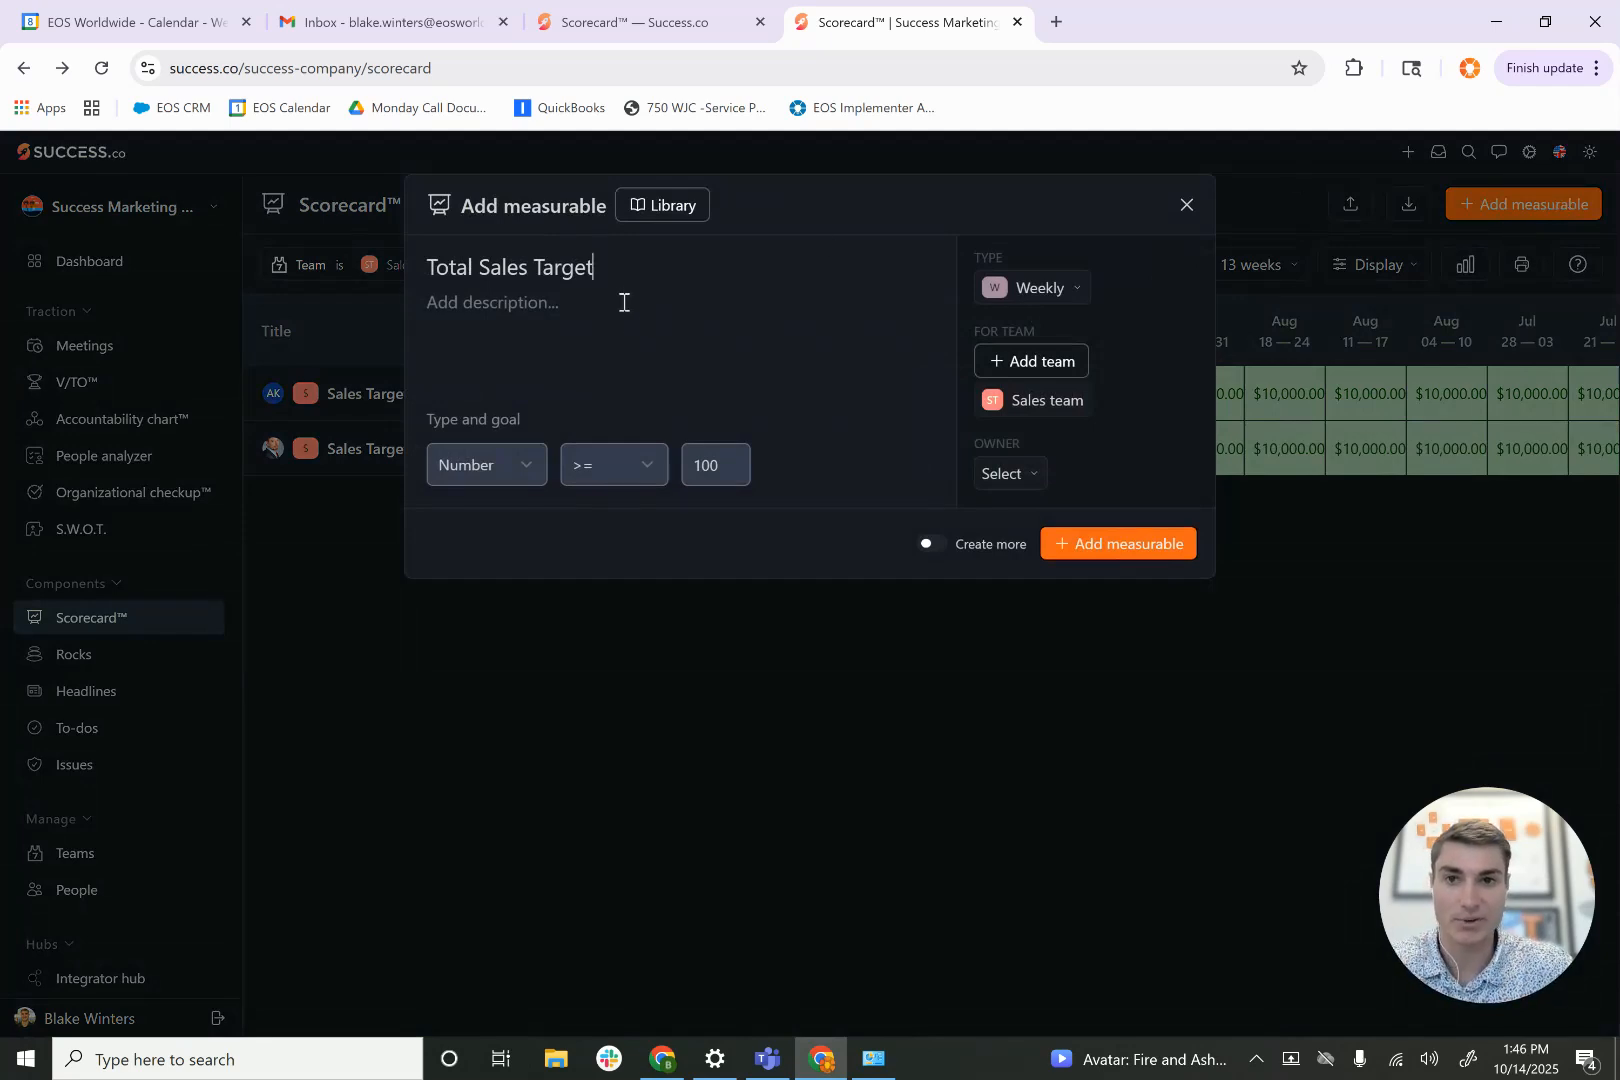
pyautogui.click(503, 334)
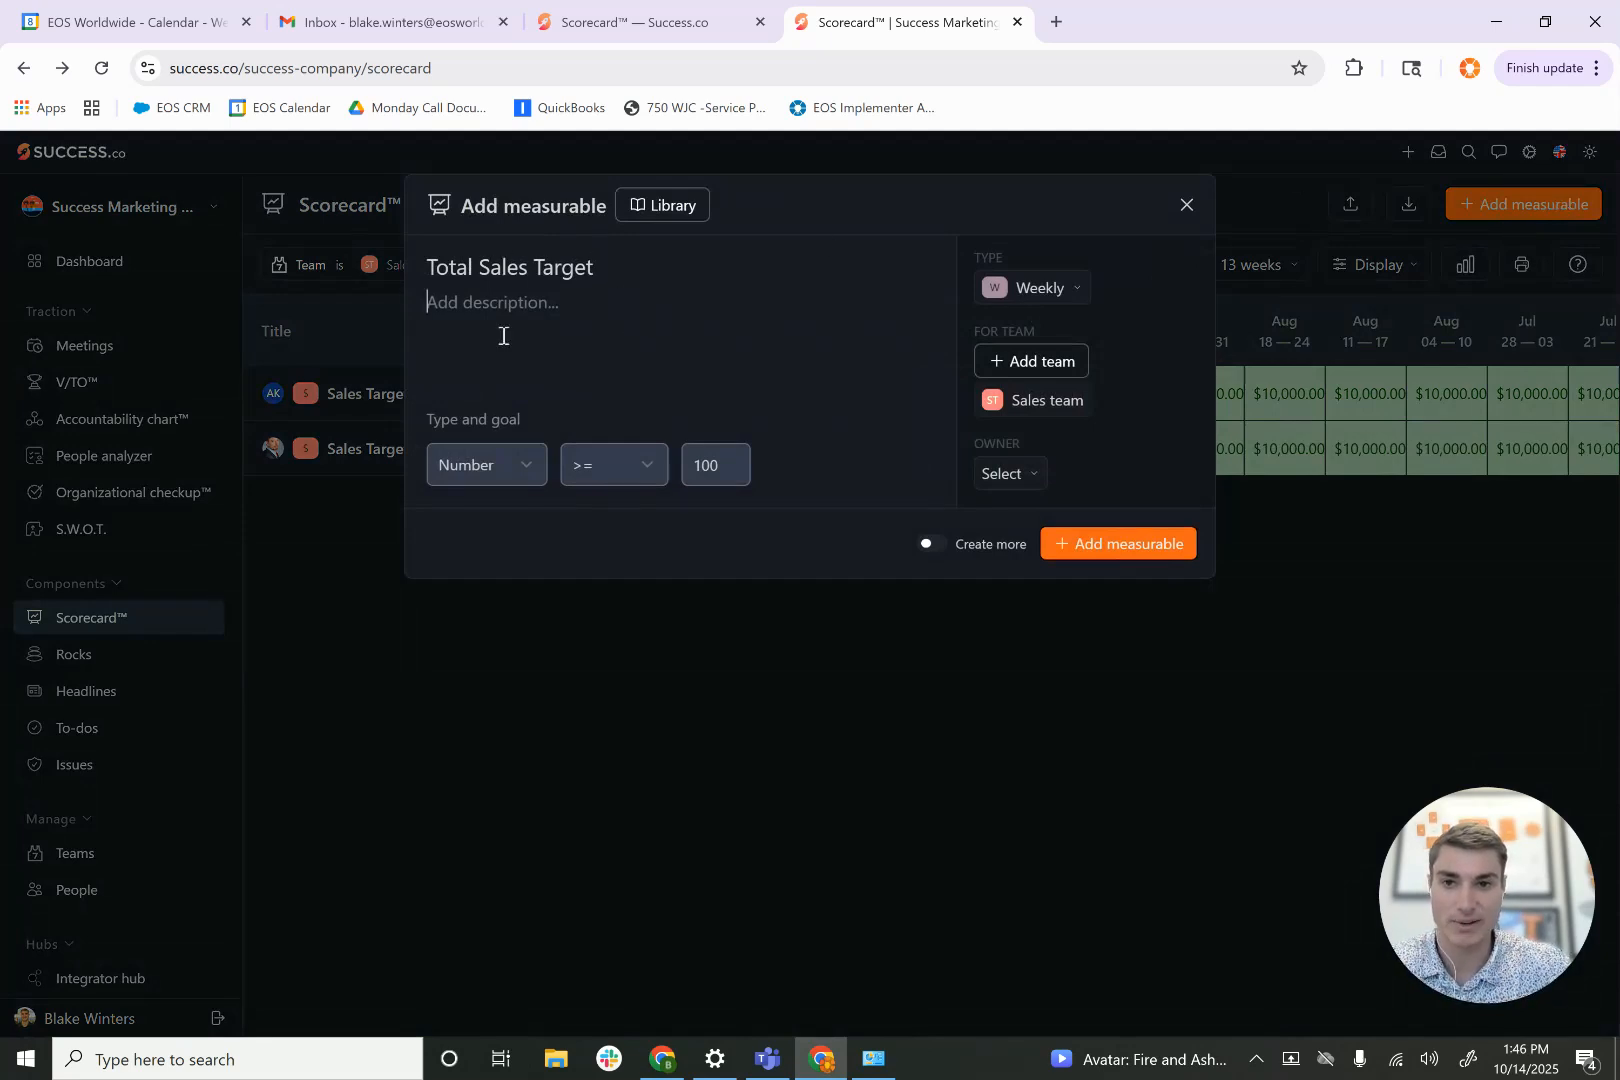
pyautogui.click(1038, 291)
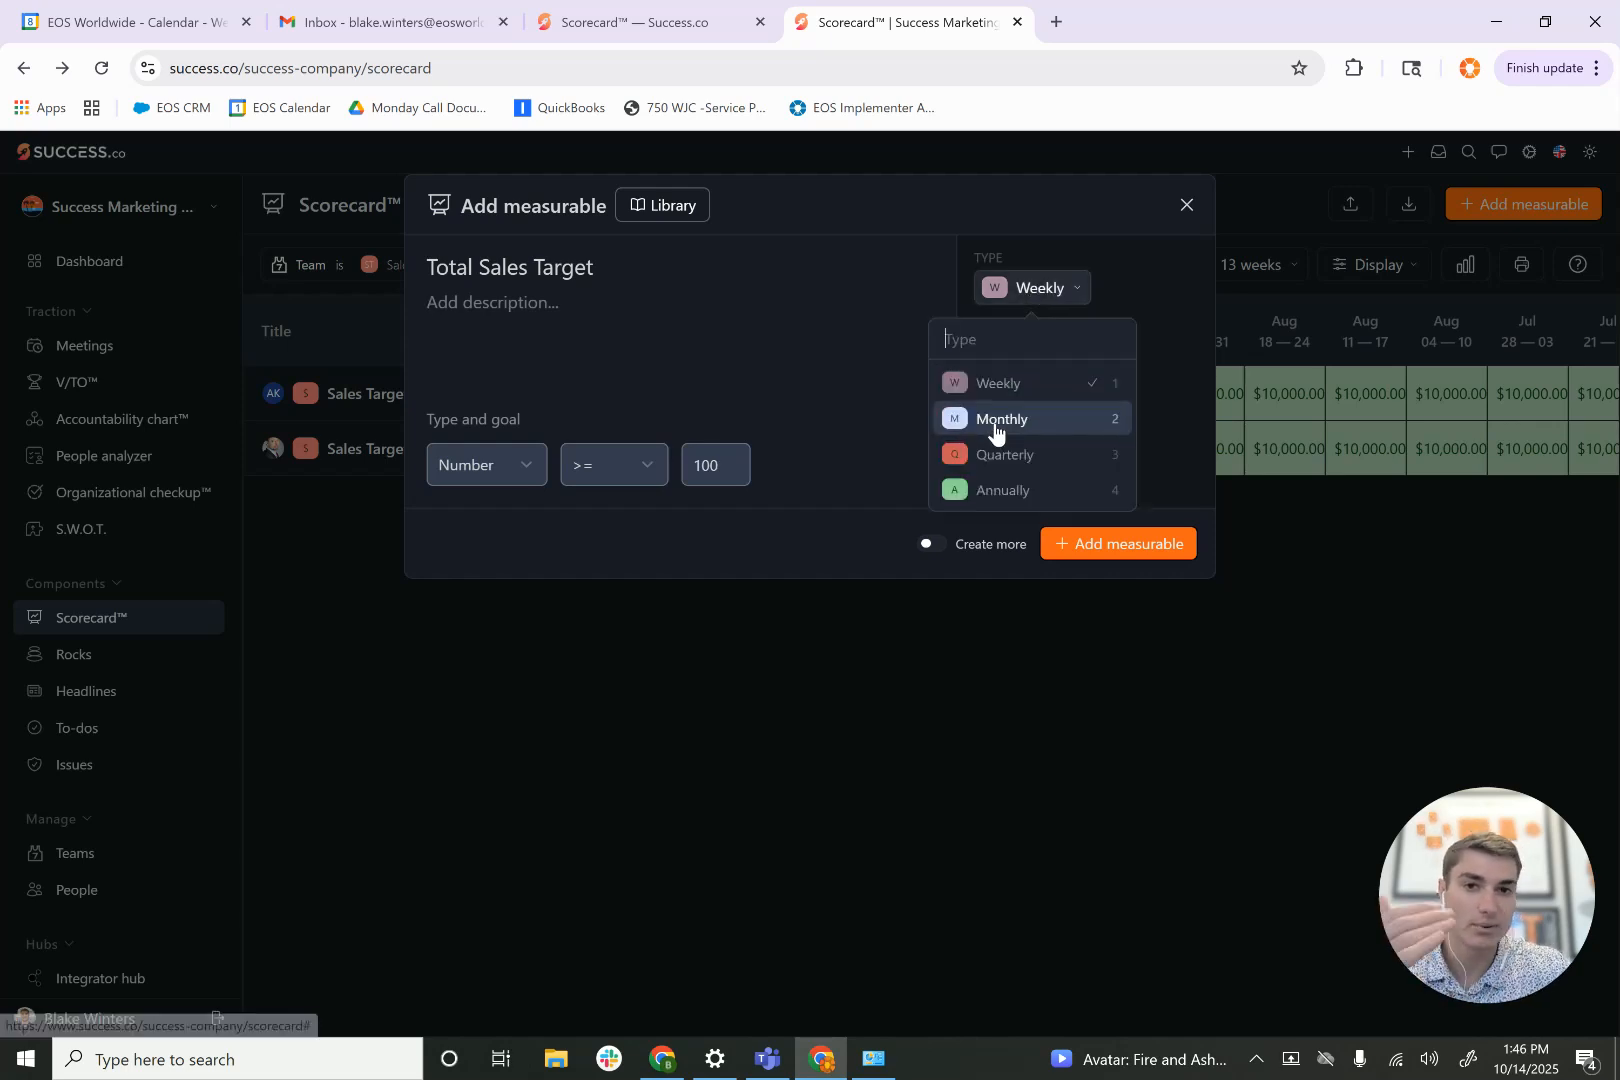
pyautogui.click(835, 343)
pyautogui.click(451, 475)
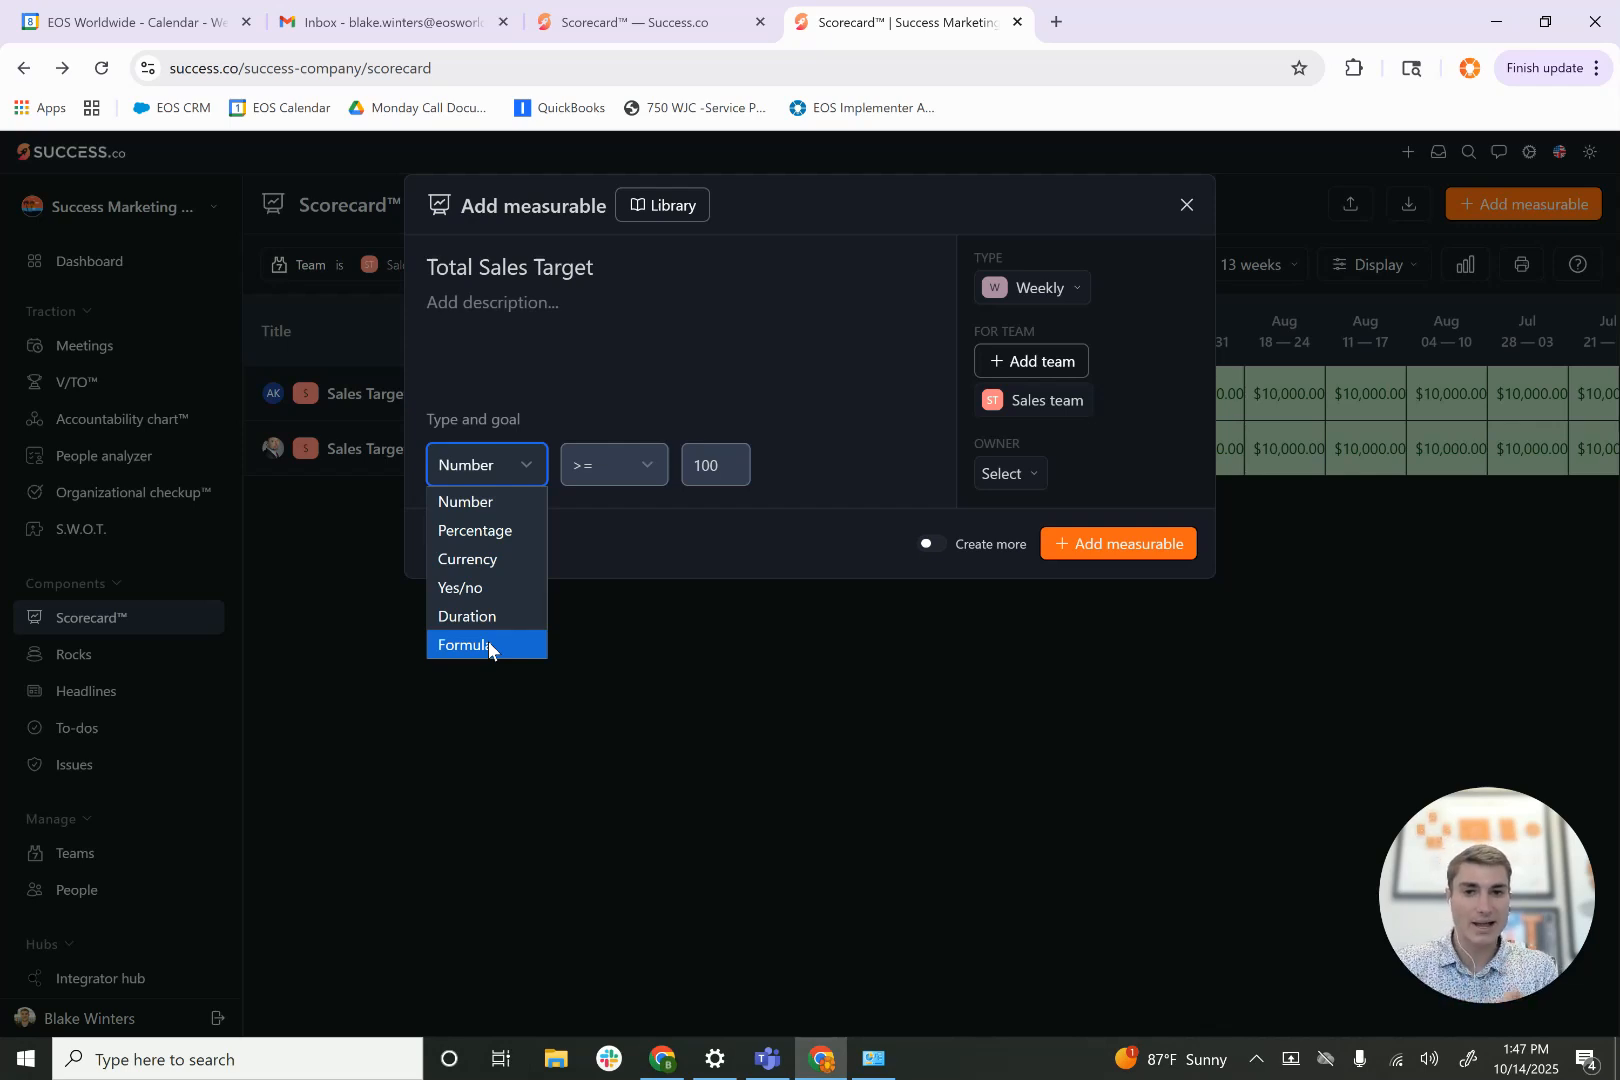
pyautogui.click(1183, 205)
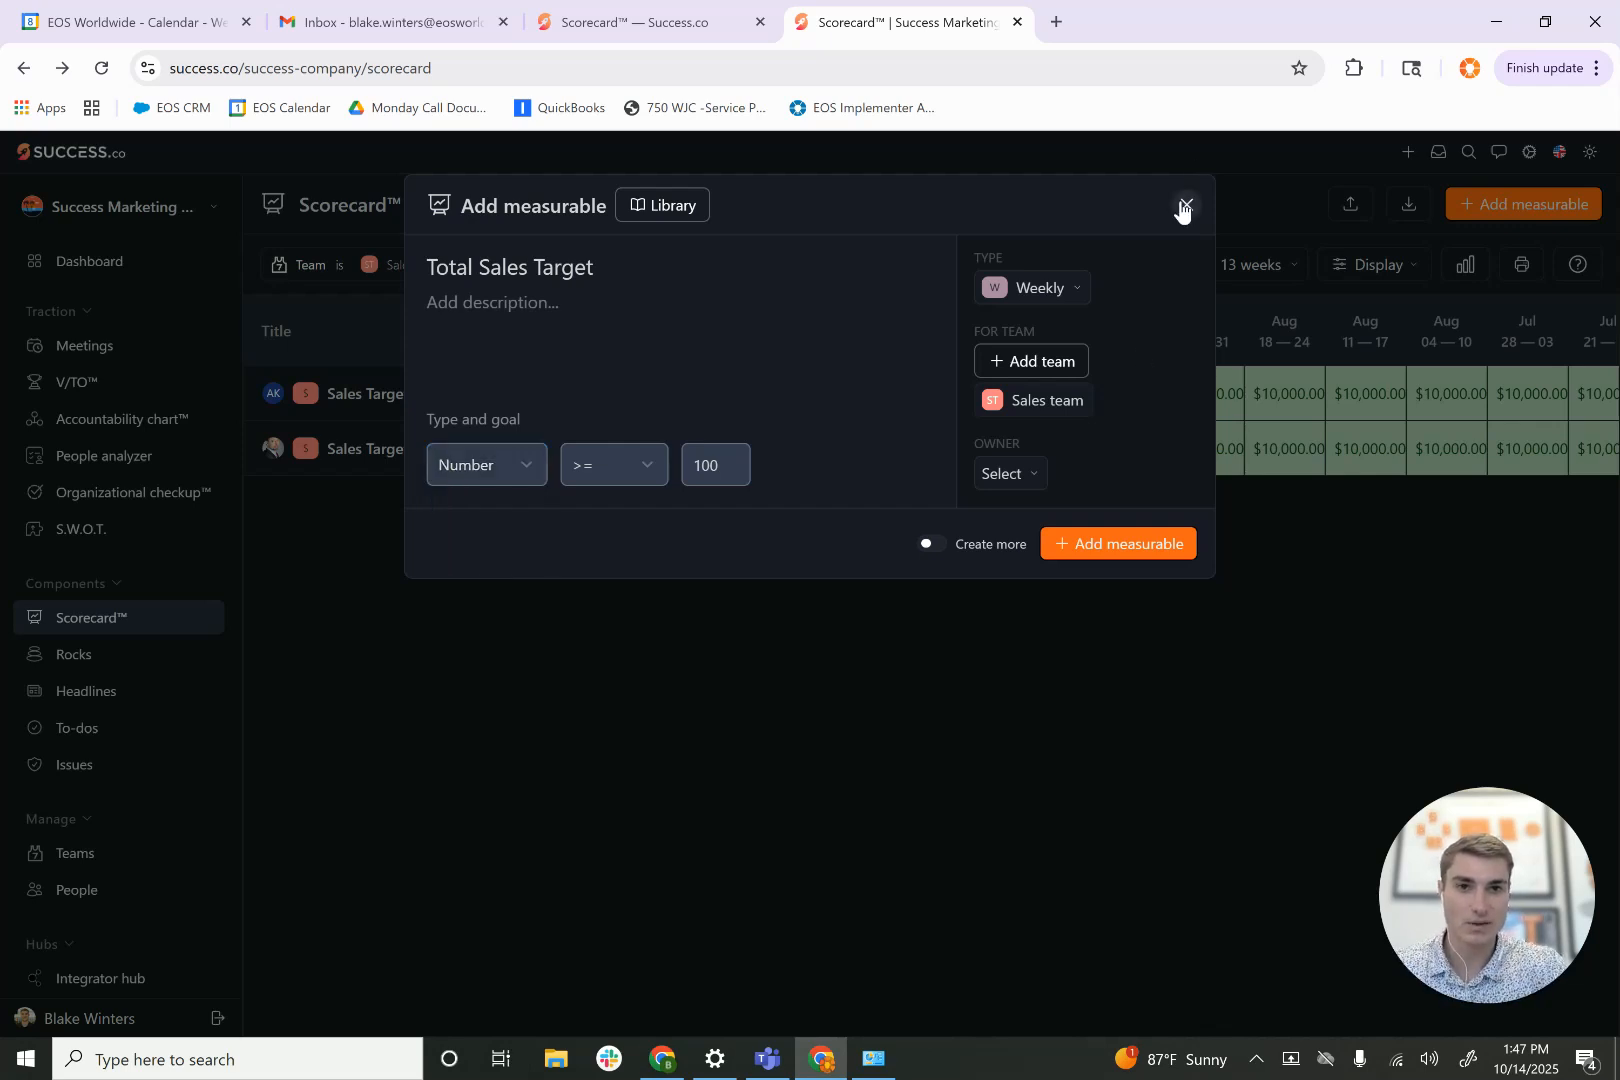
pyautogui.click(1184, 204)
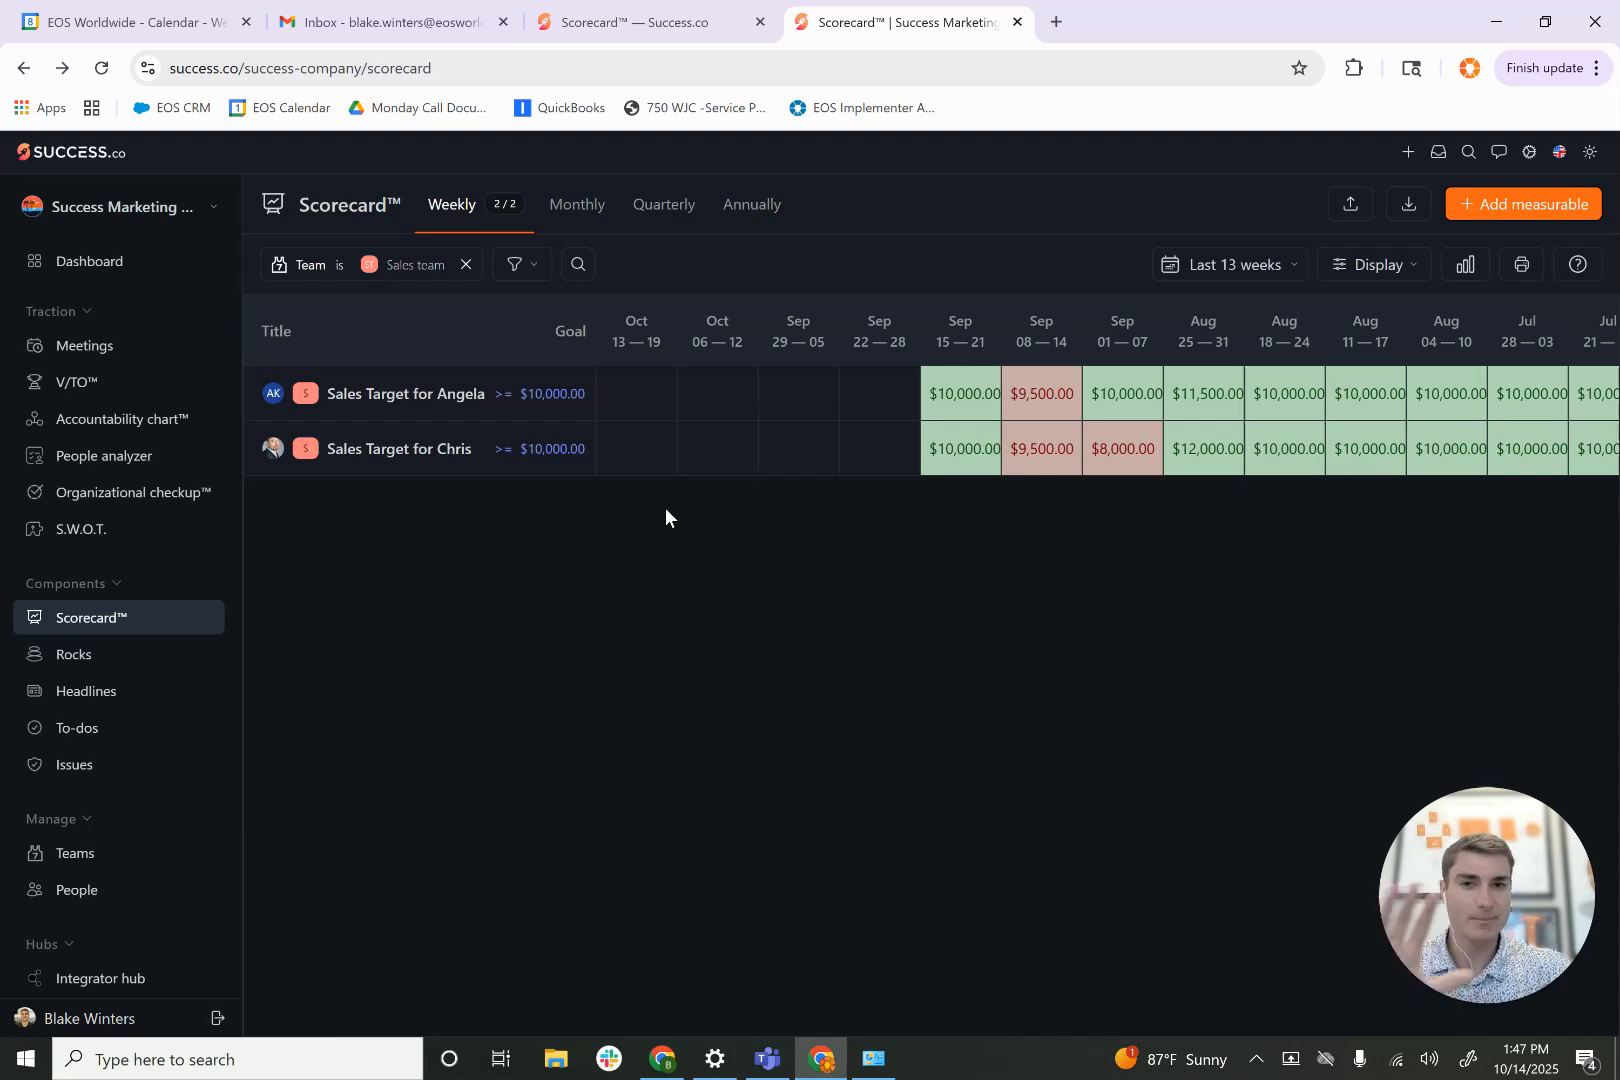
# - Start adding the Total Sales Target measurable with goal type Formula, formatted as Currency in $
pyautogui.click(1501, 204)
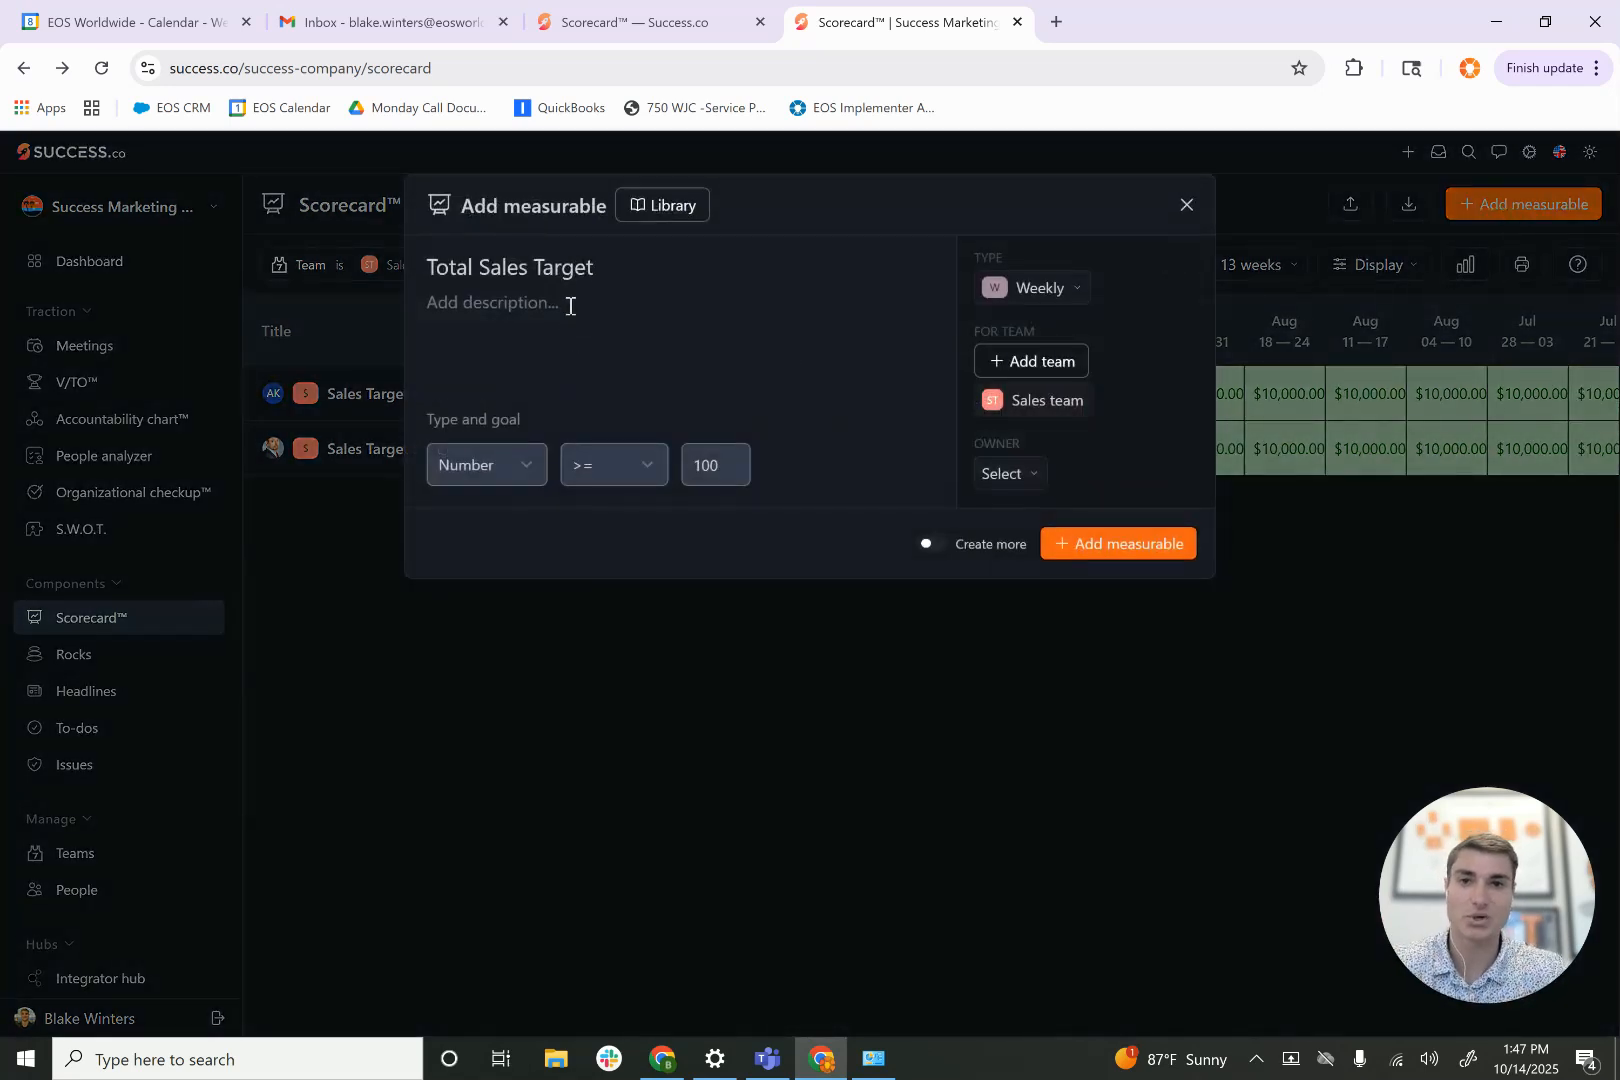
pyautogui.click(508, 454)
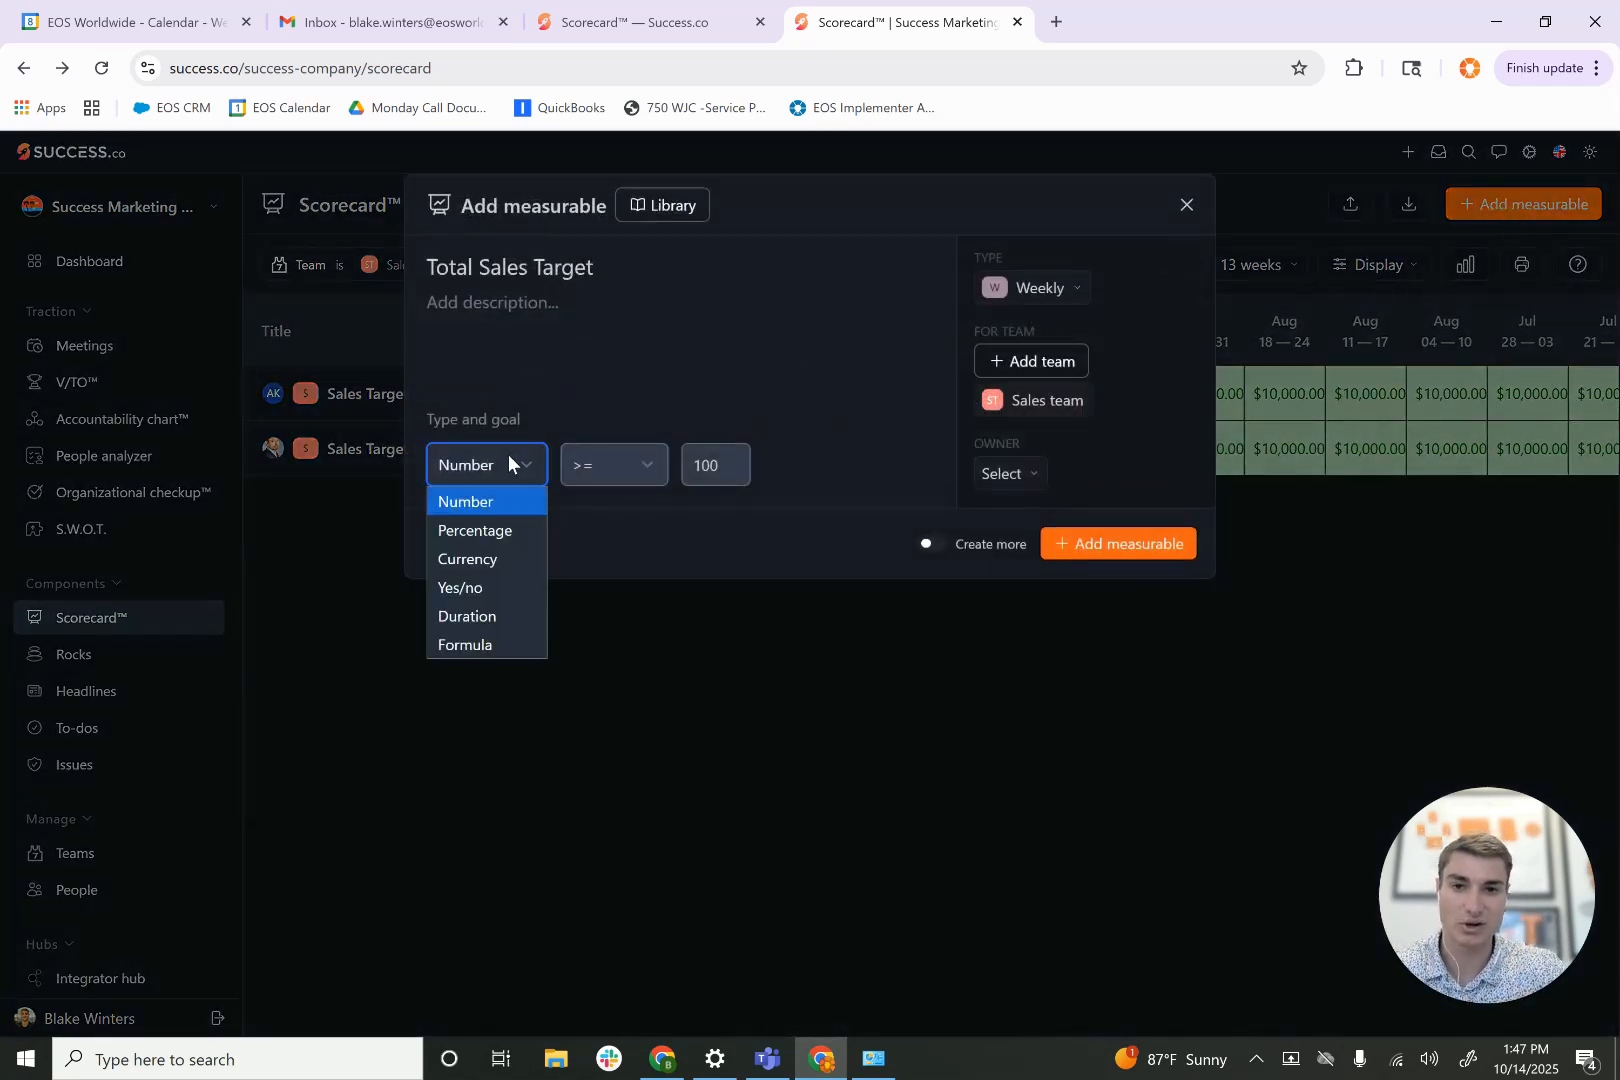
pyautogui.click(472, 643)
pyautogui.click(622, 462)
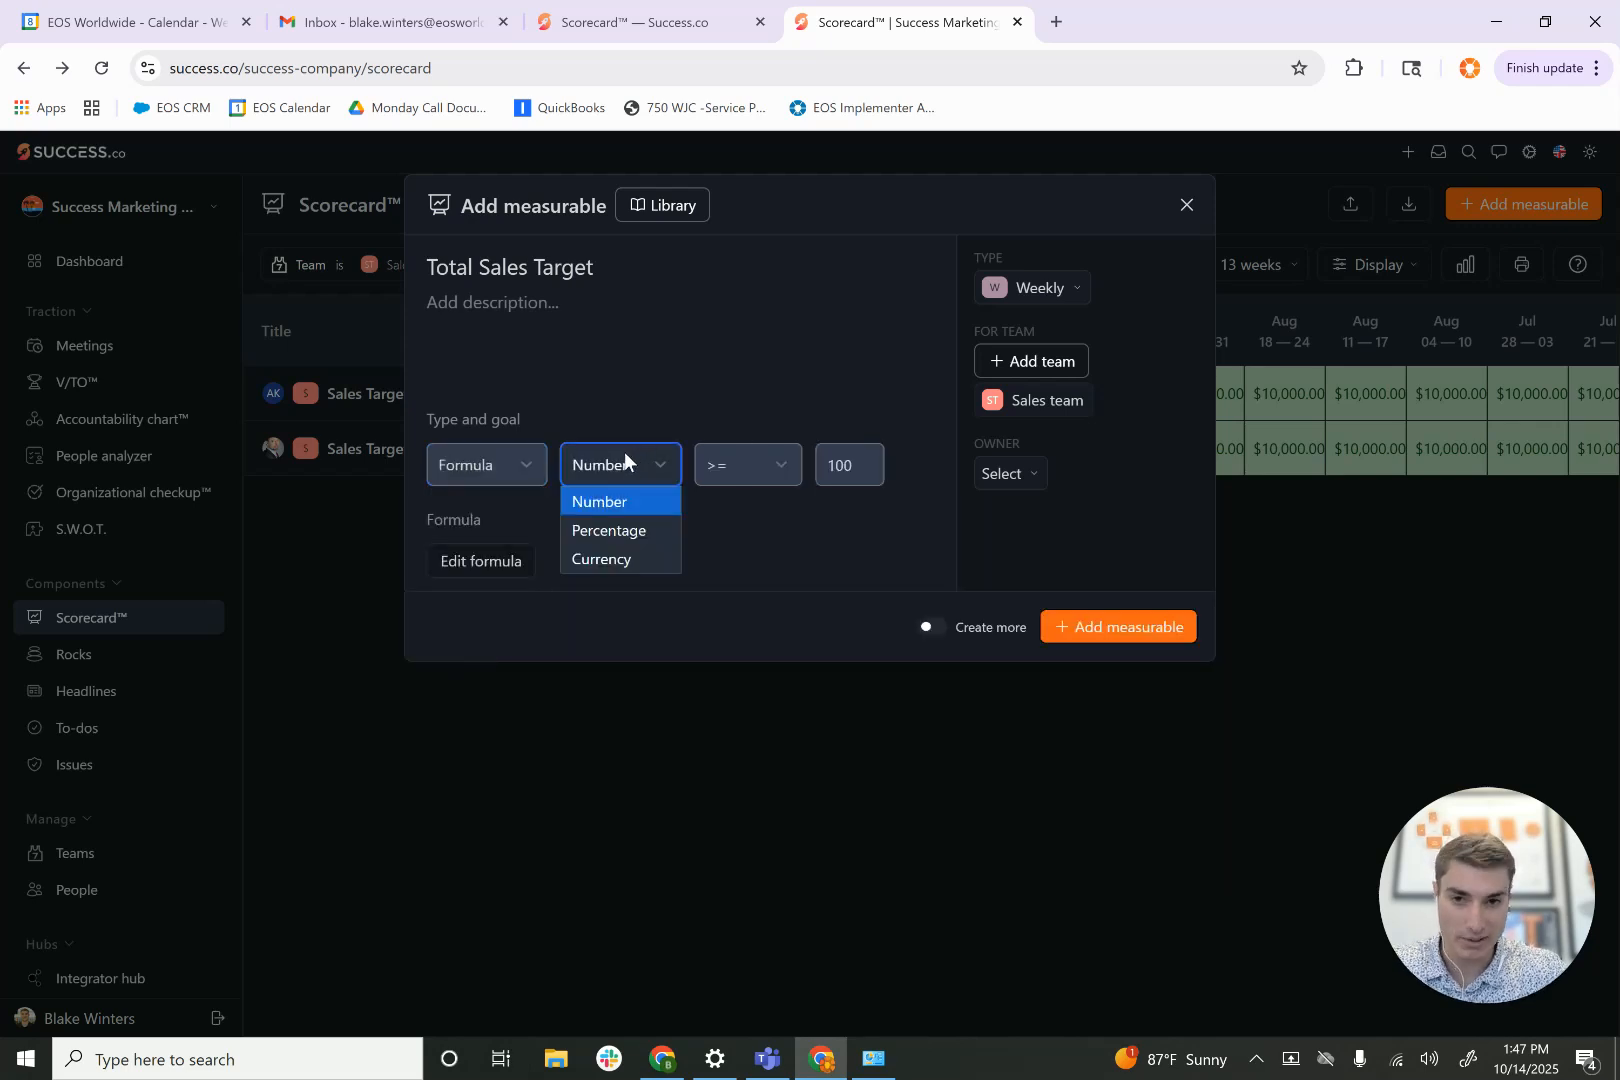
pyautogui.click(609, 561)
pyautogui.click(720, 471)
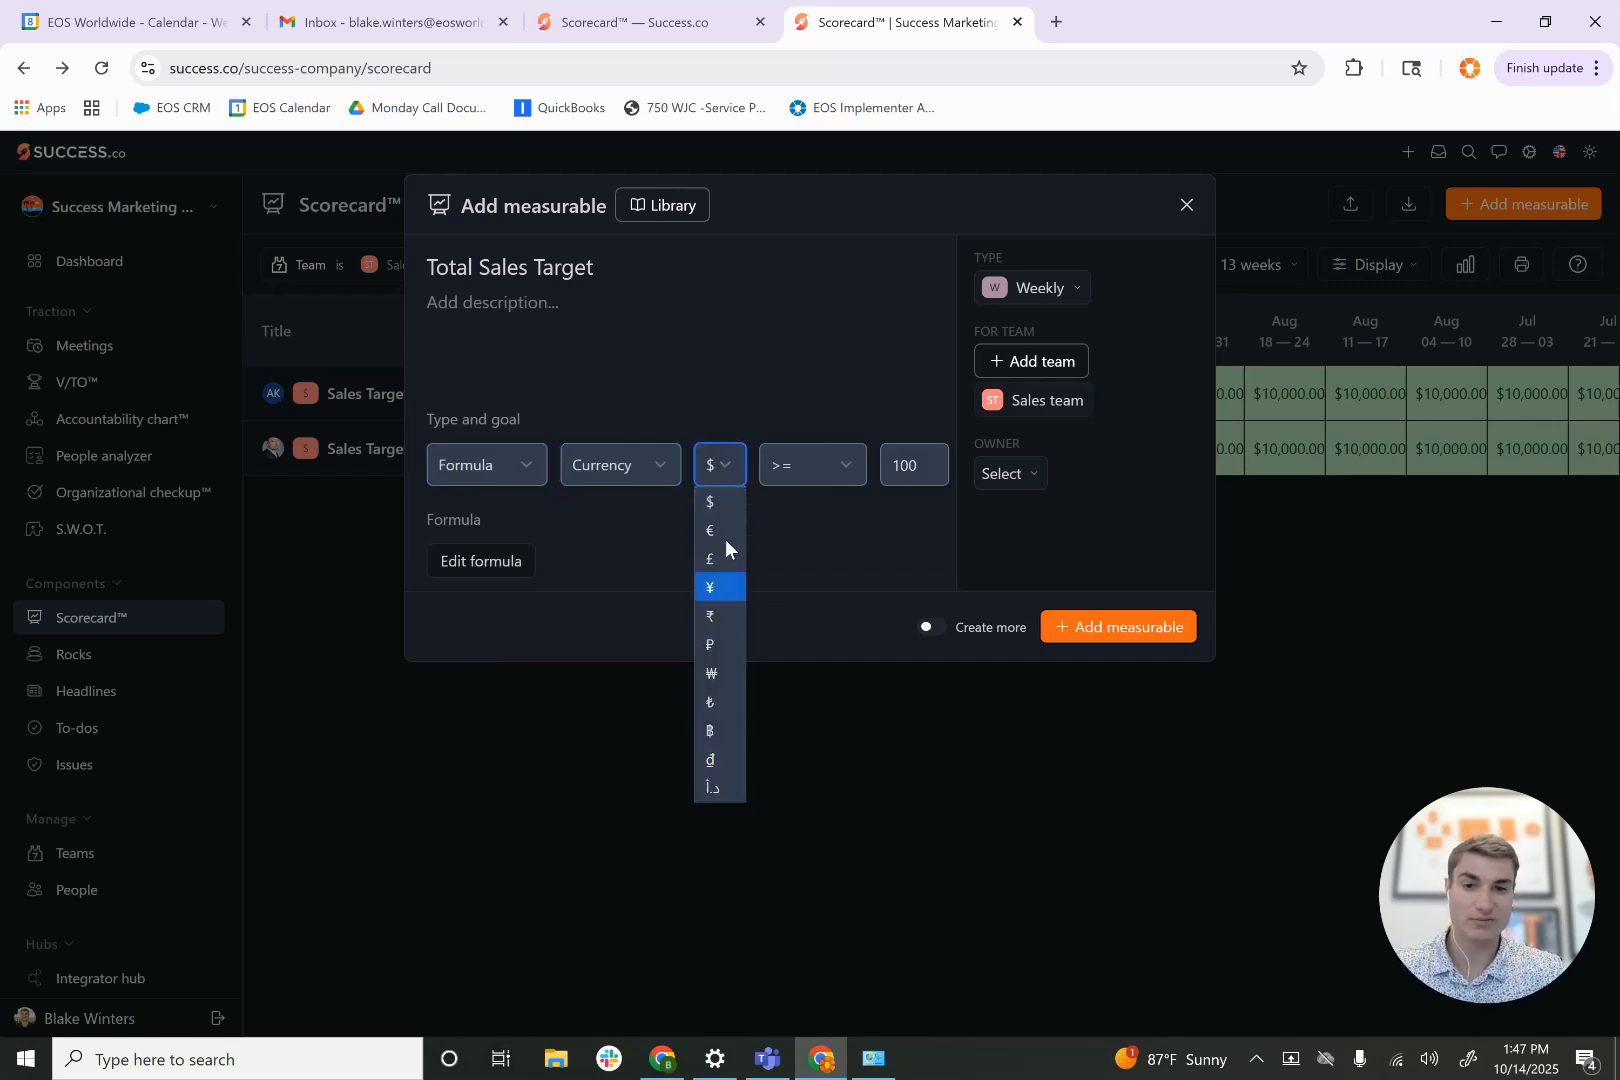
pyautogui.click(724, 502)
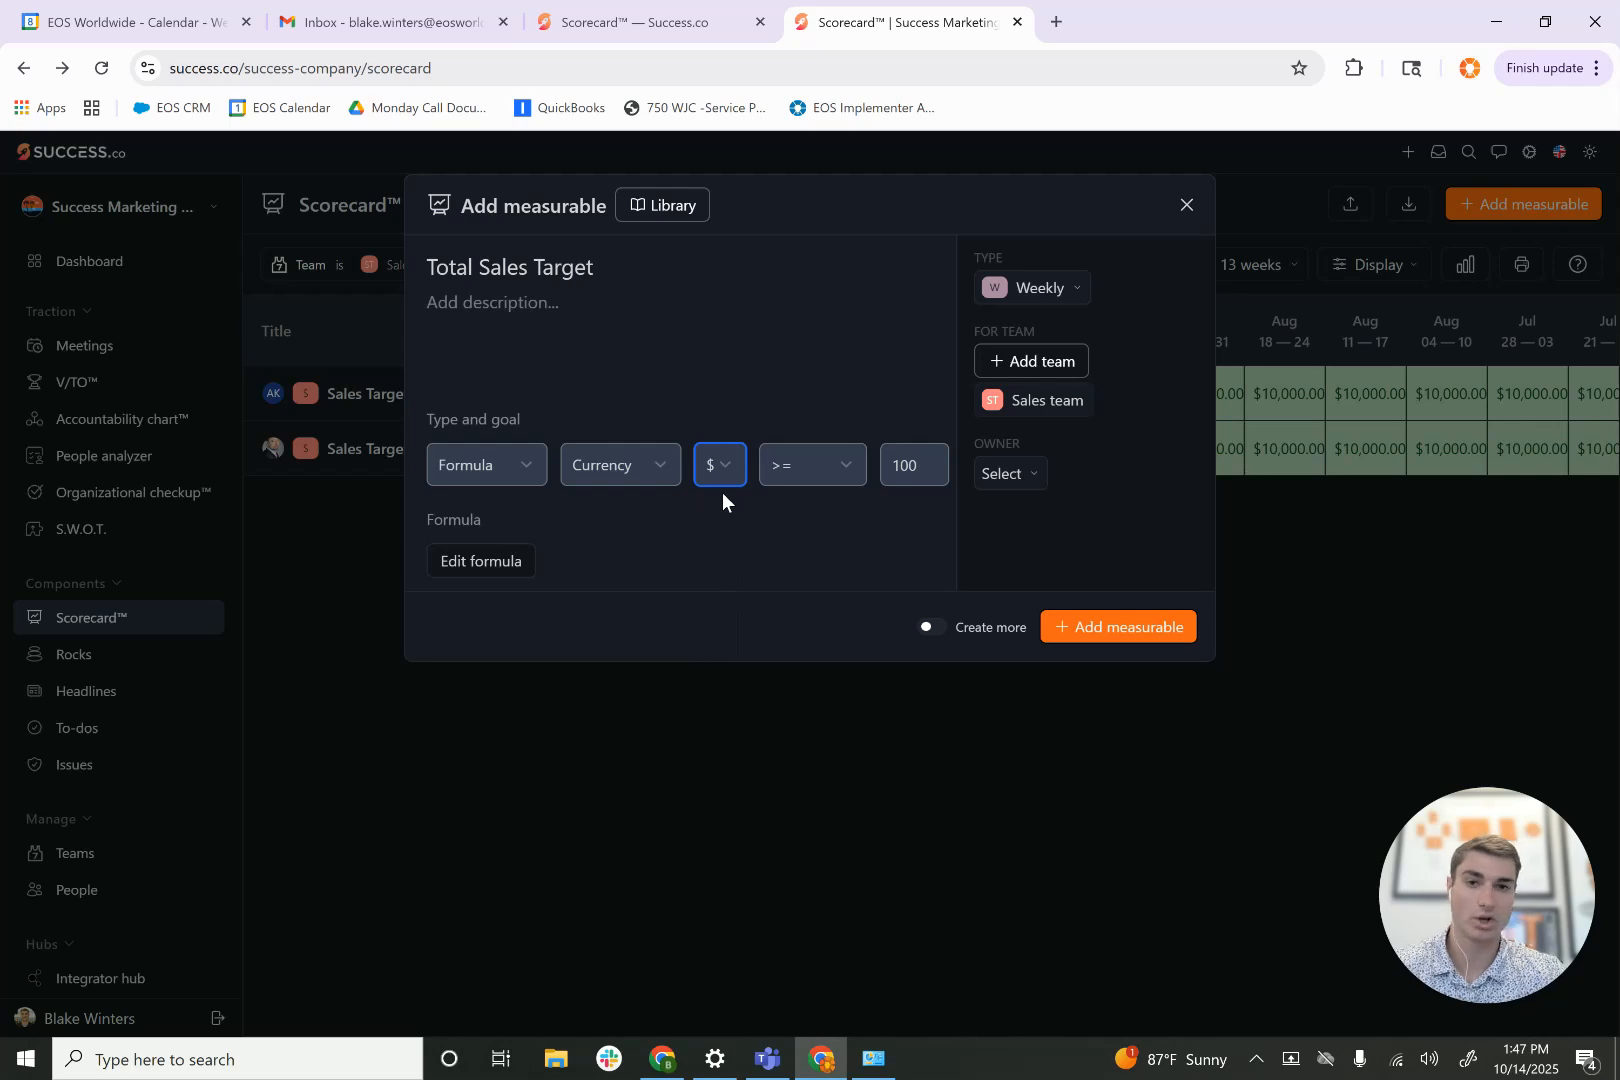
# - Set the goal value of the Total Sales Target measurable to 20000
pyautogui.click(920, 463)
pyautogui.press('BackSpace')
pyautogui.press('BackSpace')
pyautogui.press('BackSpace')
pyautogui.write('200')
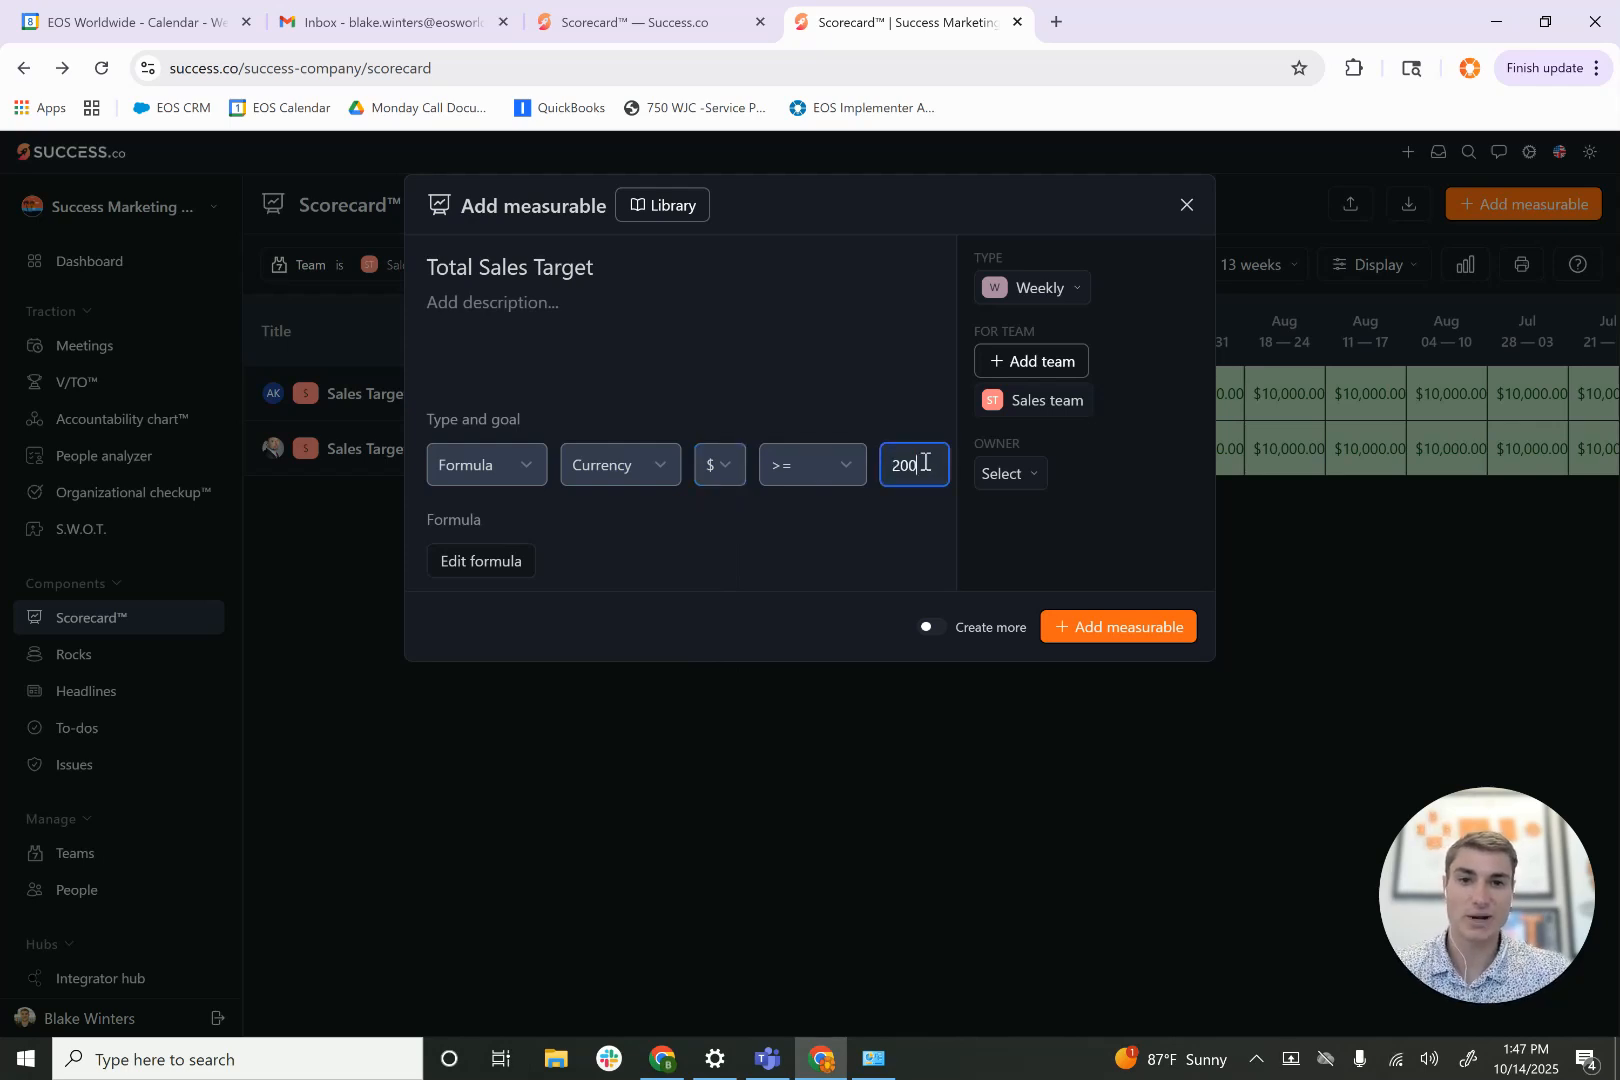
pyautogui.write('00')
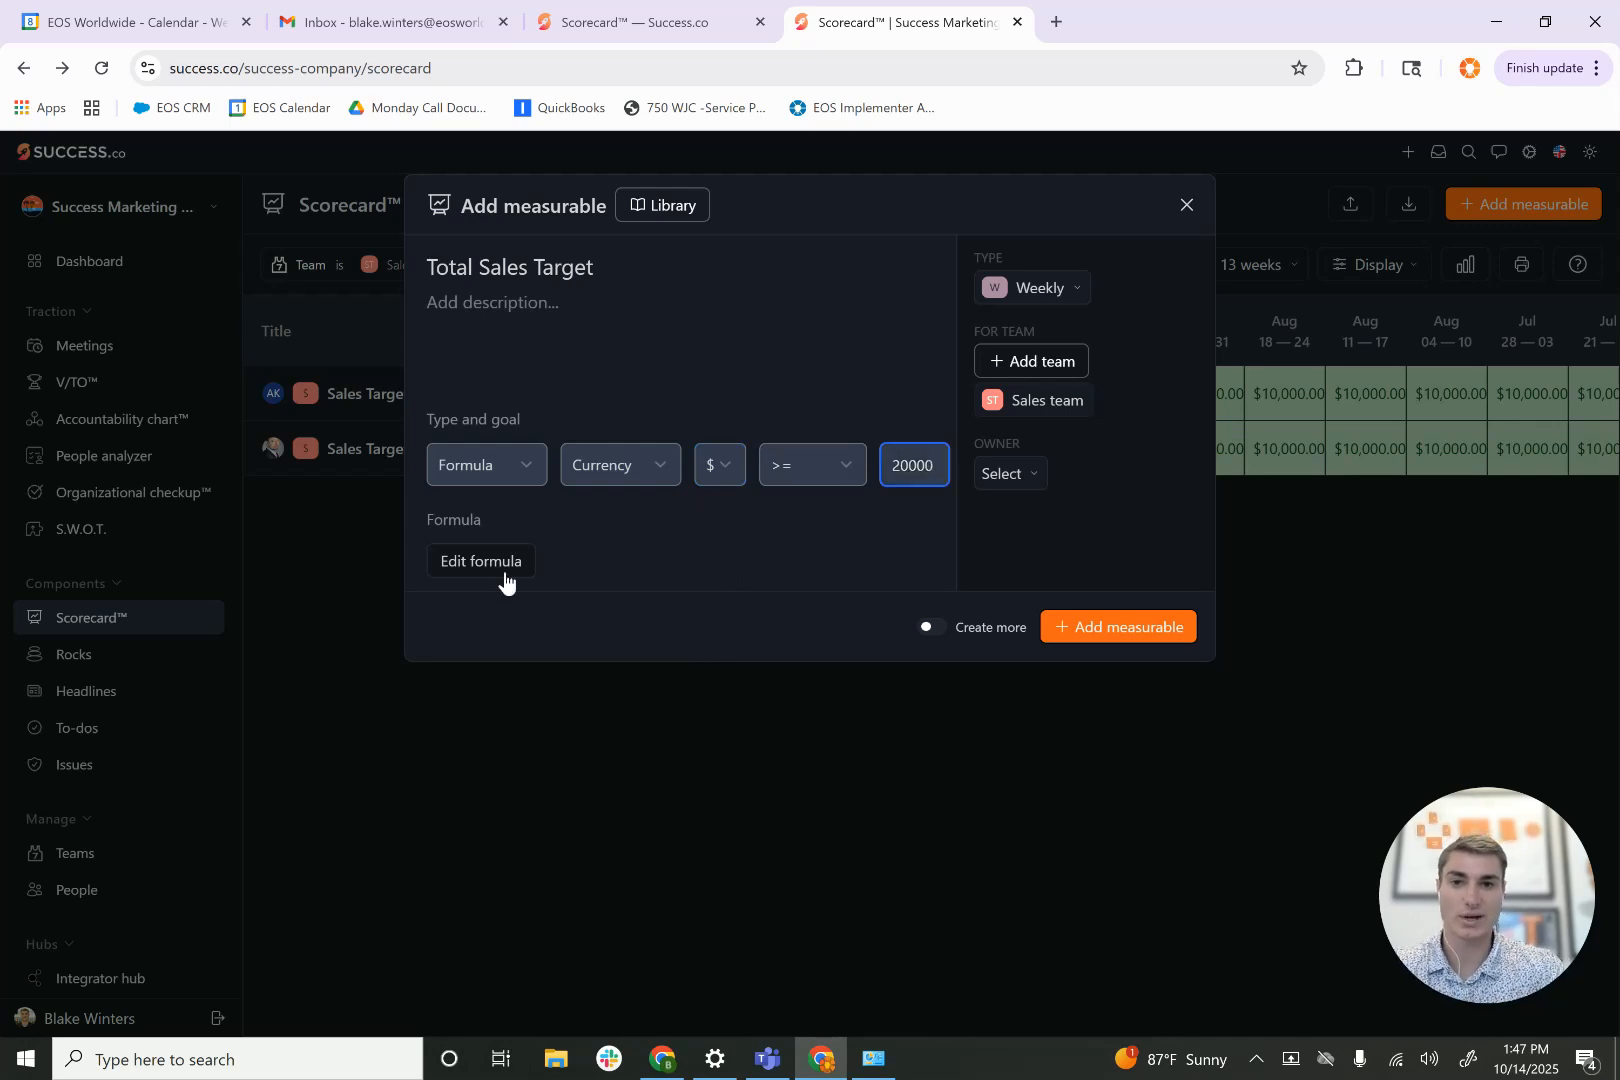
# - Build the Total Sales Target formula as the sum of the two salespeople's individual Sales Target measurables
pyautogui.click(497, 566)
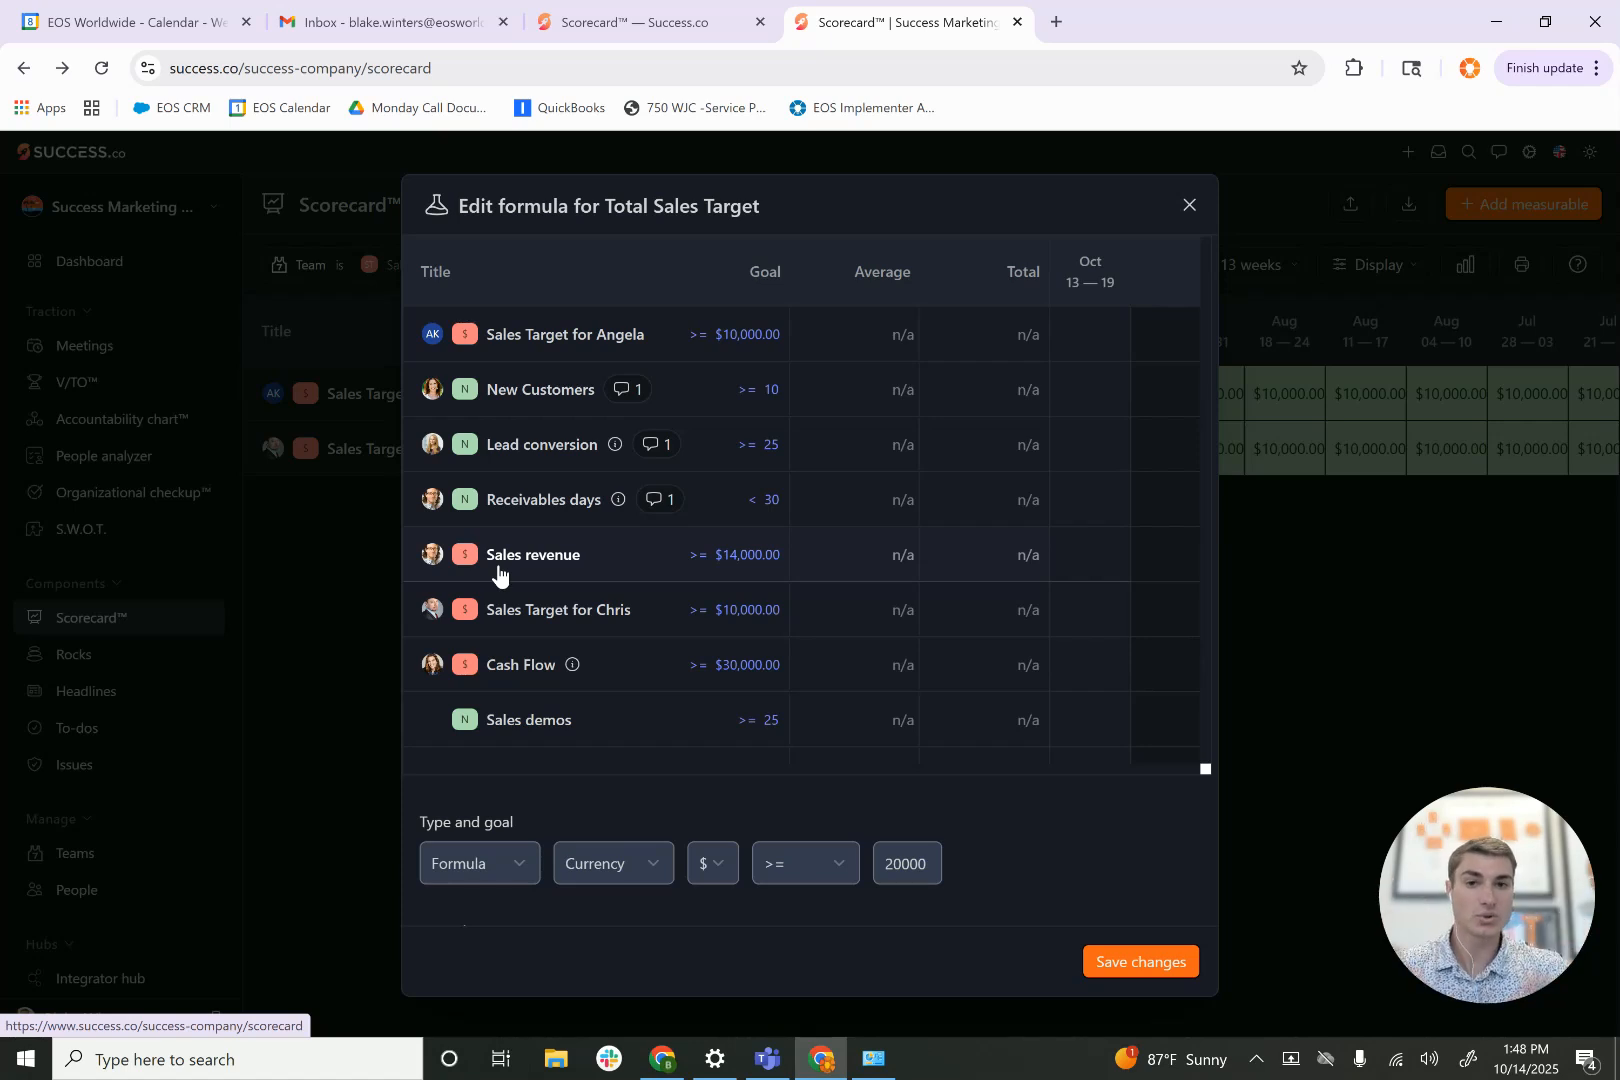
pyautogui.scroll(-10, 498, 567)
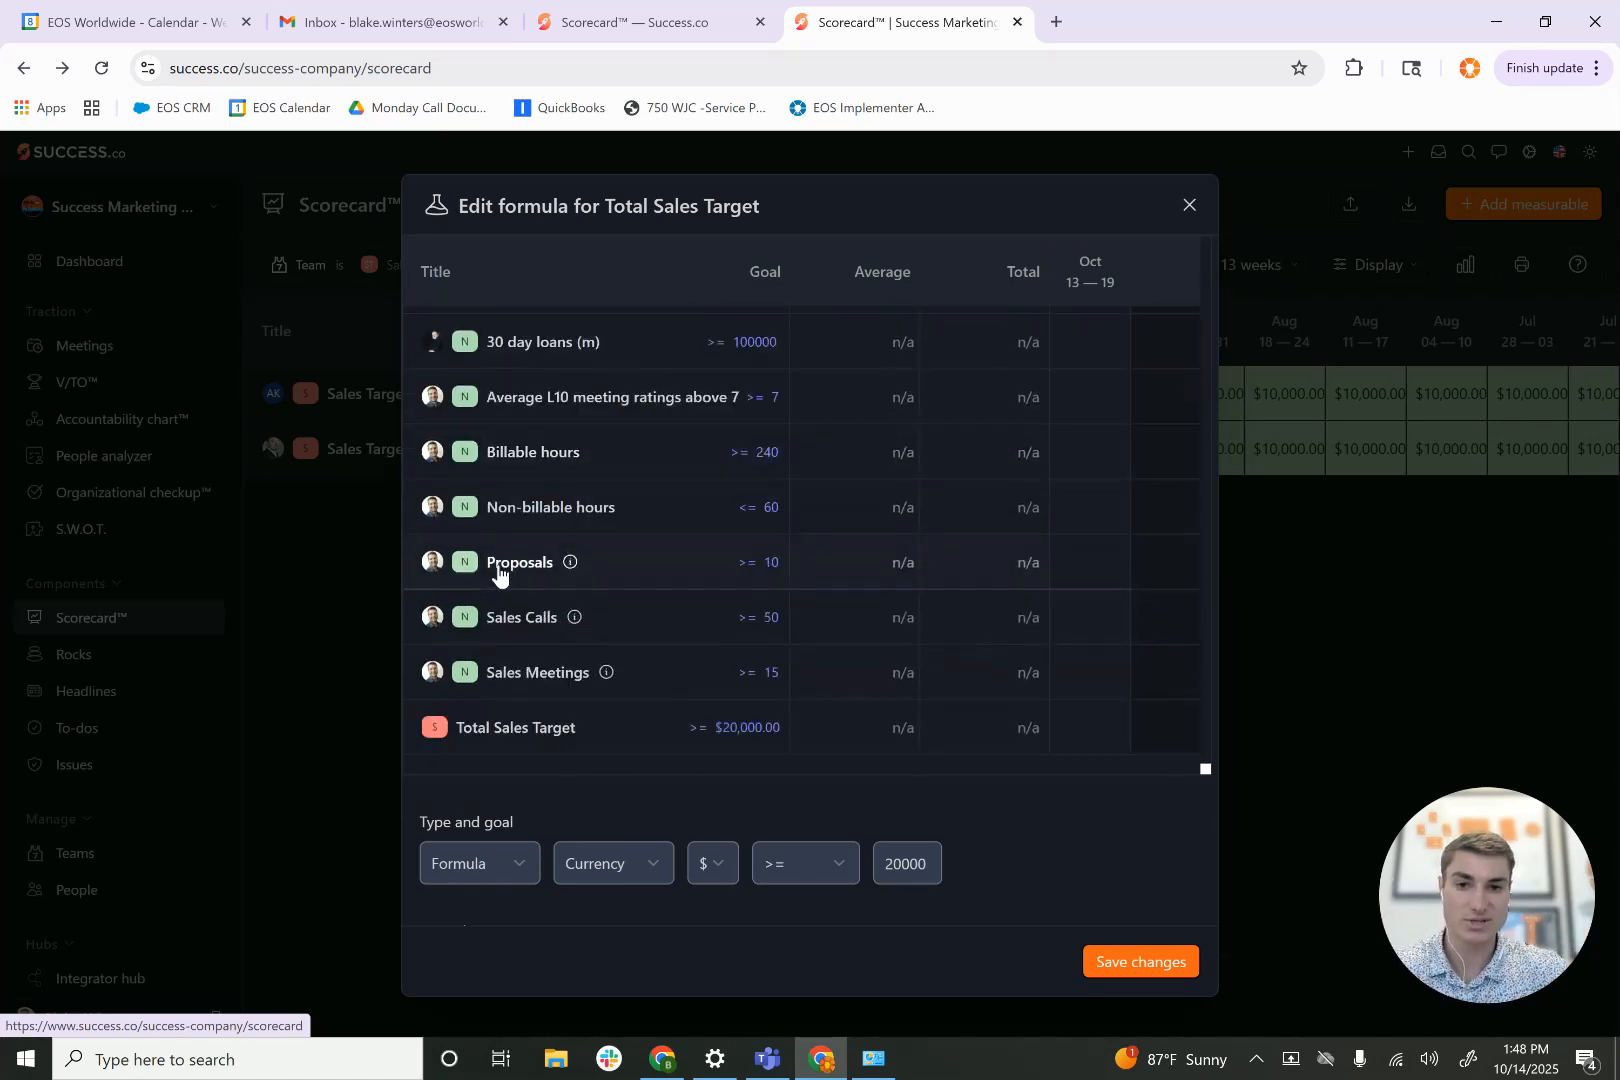
pyautogui.scroll(-2, 551, 807)
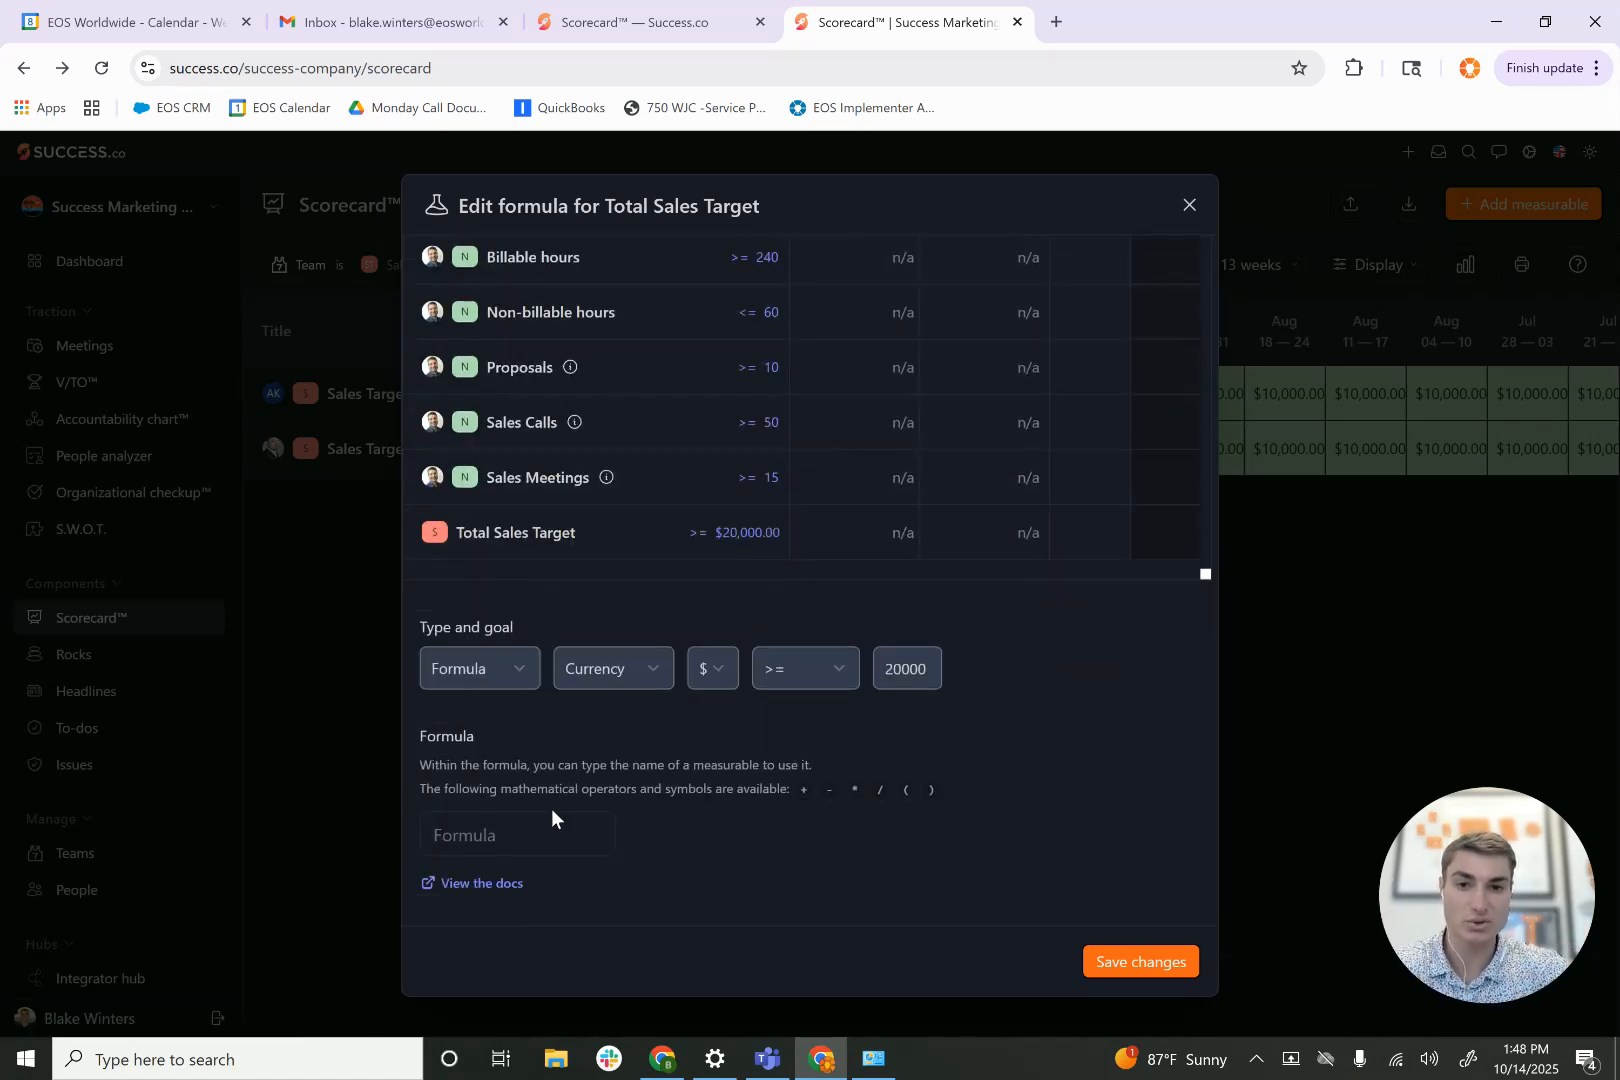
pyautogui.click(477, 827)
pyautogui.write('sal')
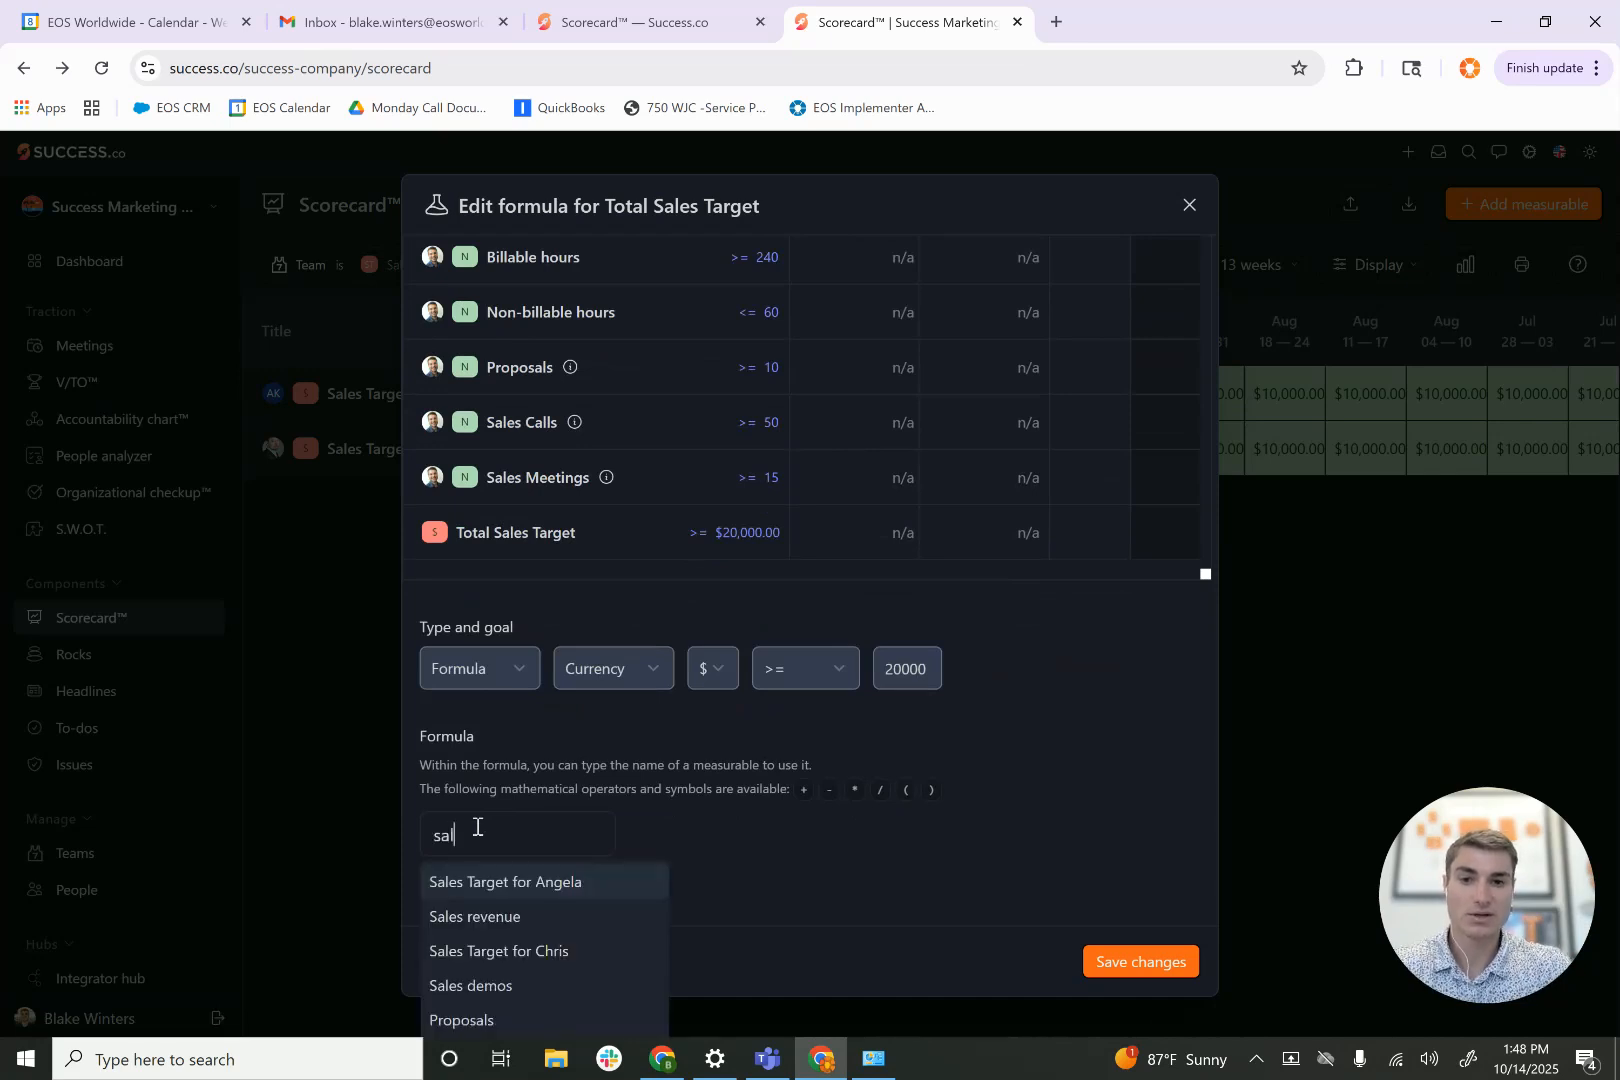
pyautogui.click(512, 898)
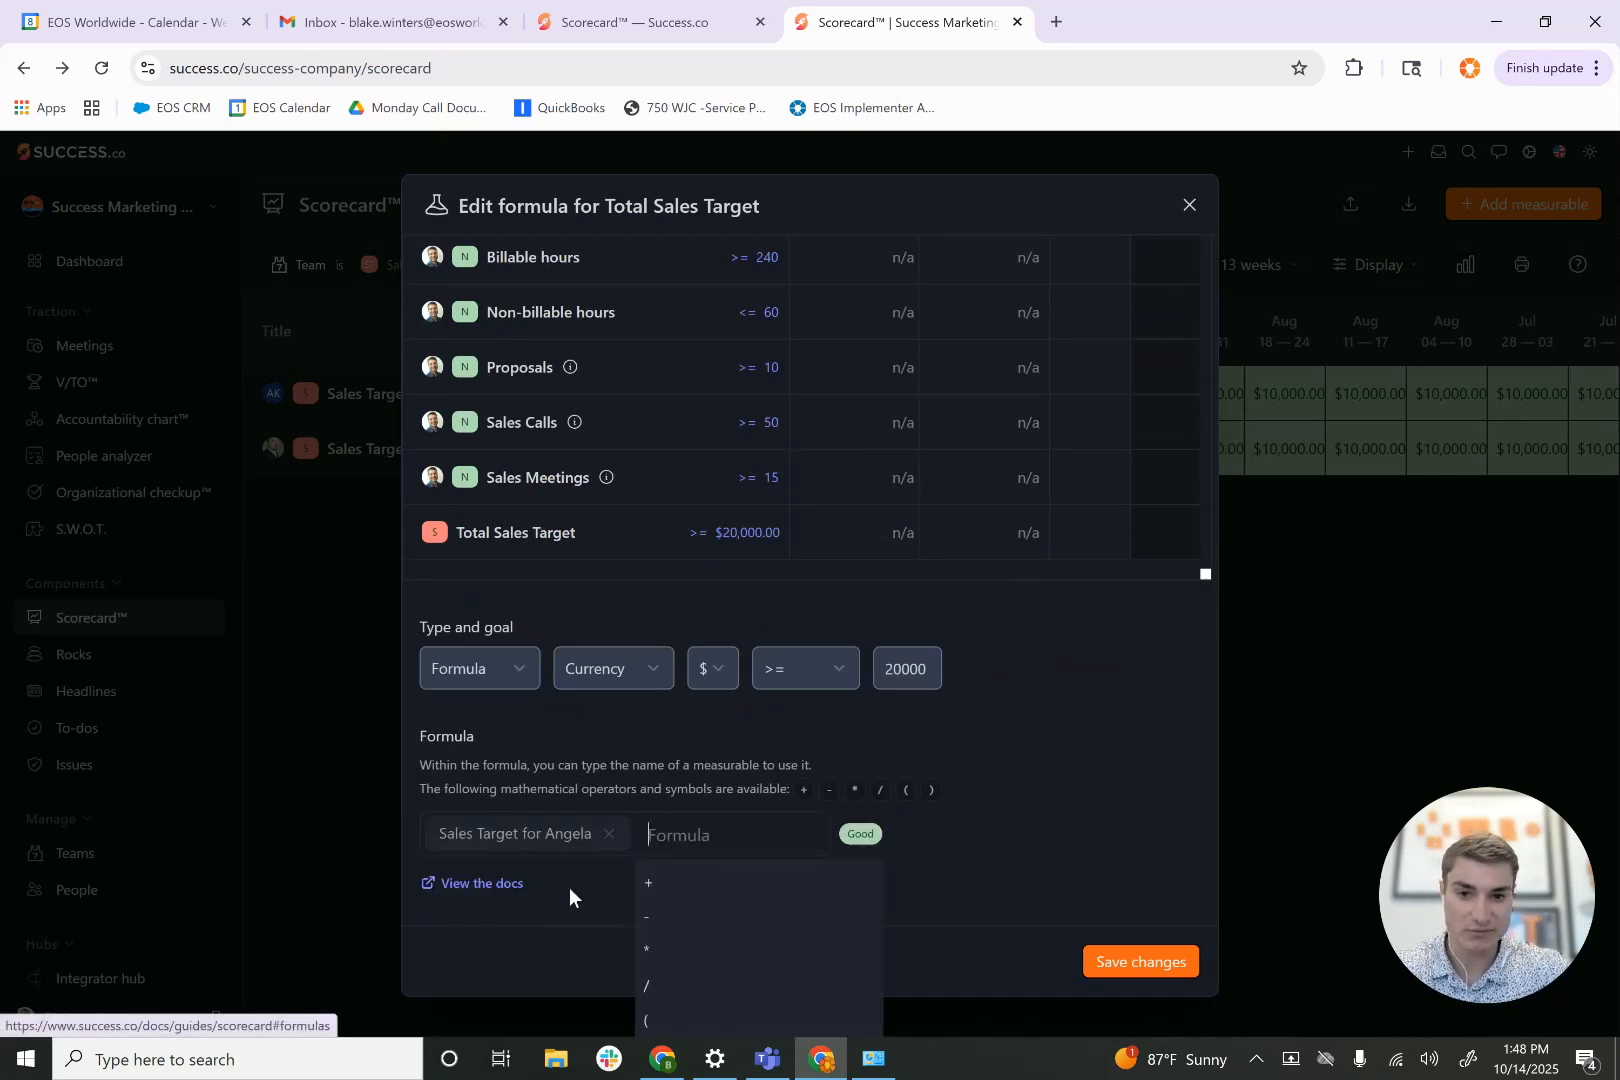
pyautogui.click(669, 884)
pyautogui.write('sal')
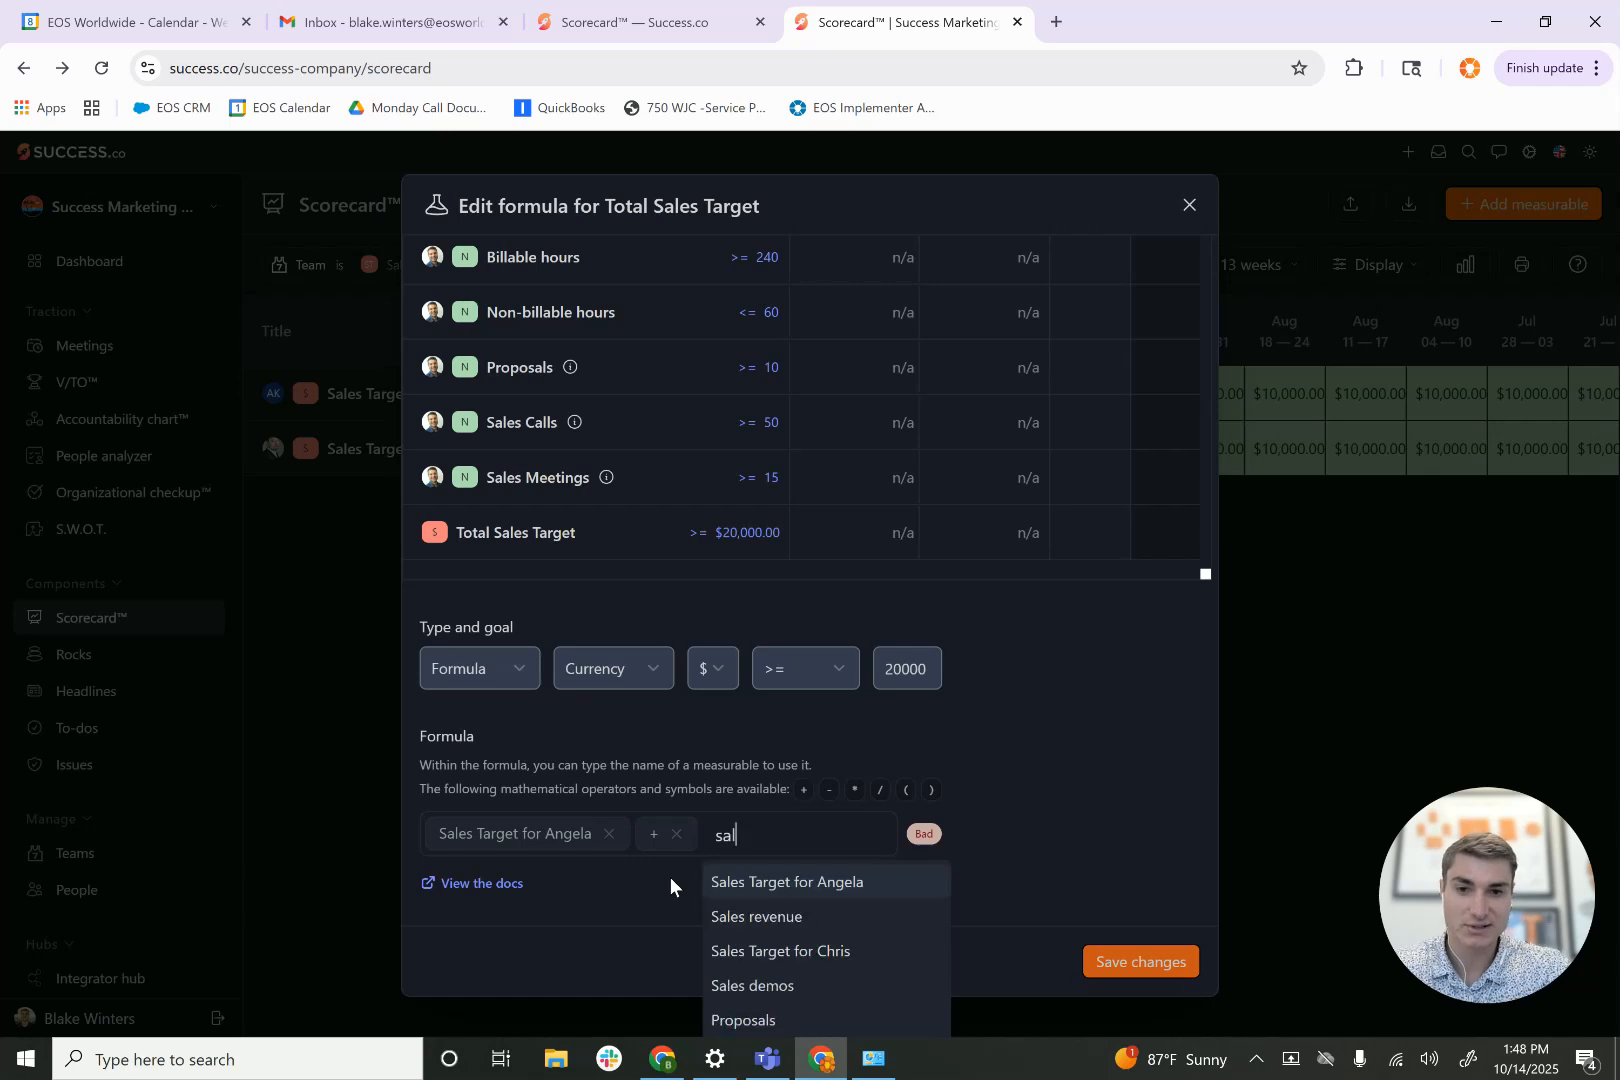
pyautogui.click(766, 952)
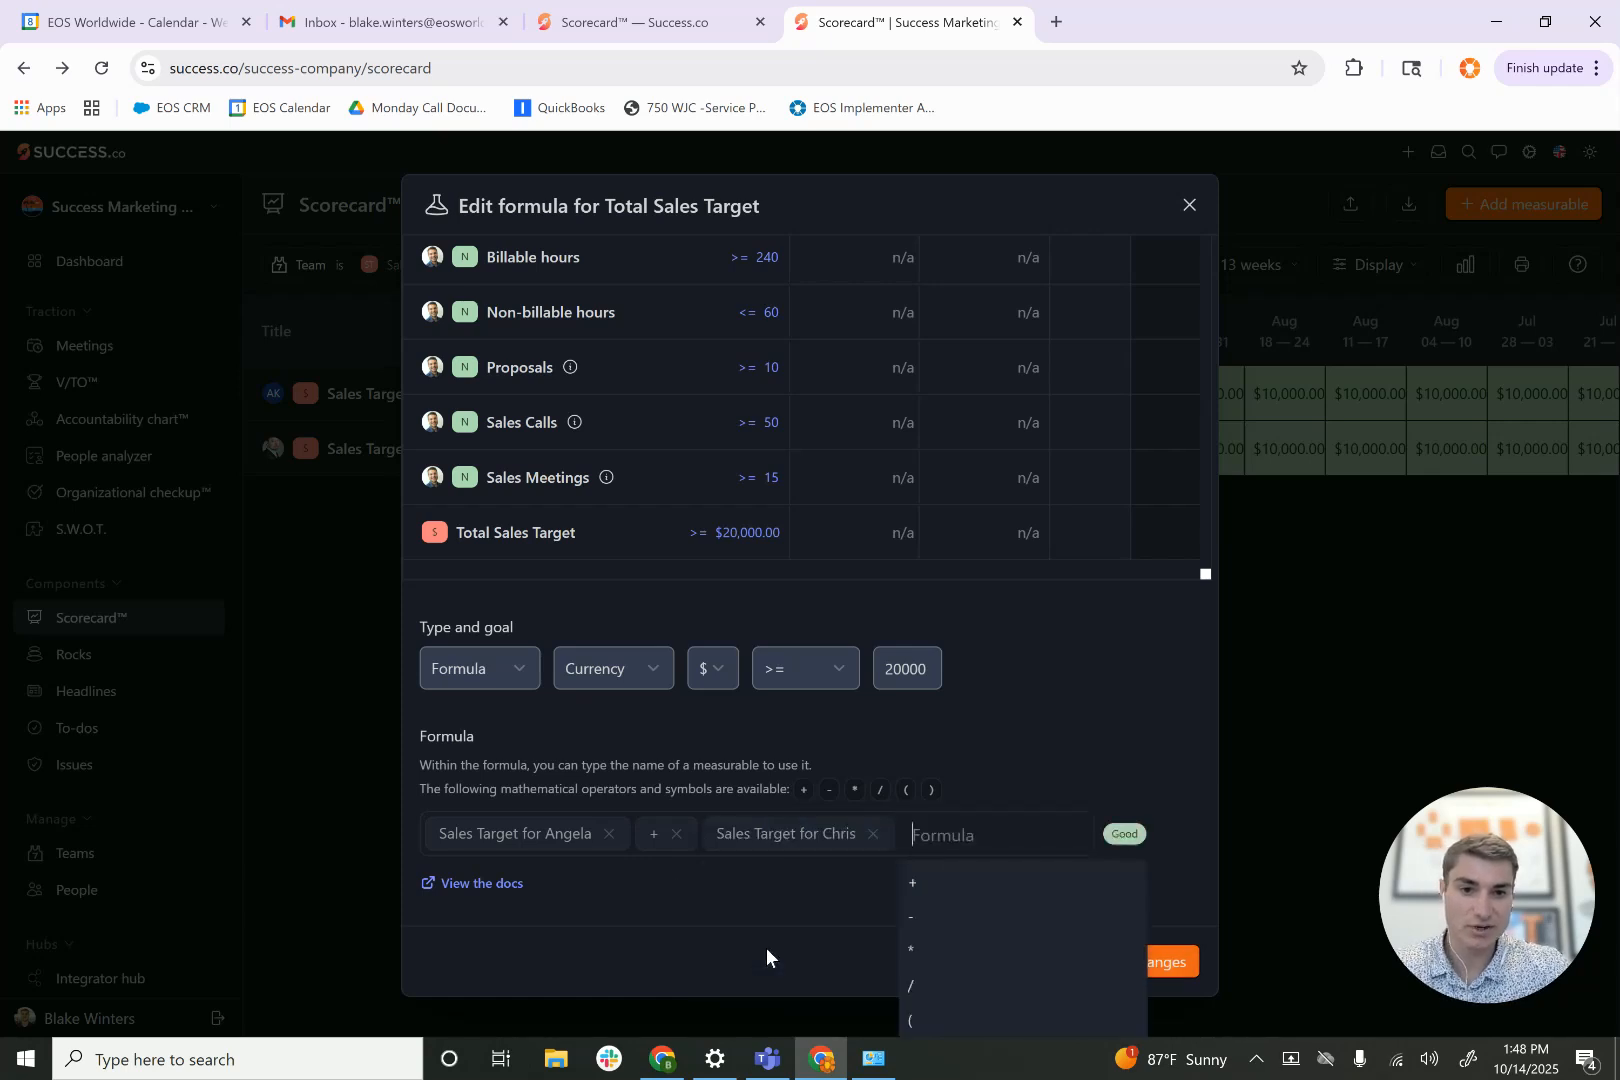
pyautogui.click(1059, 743)
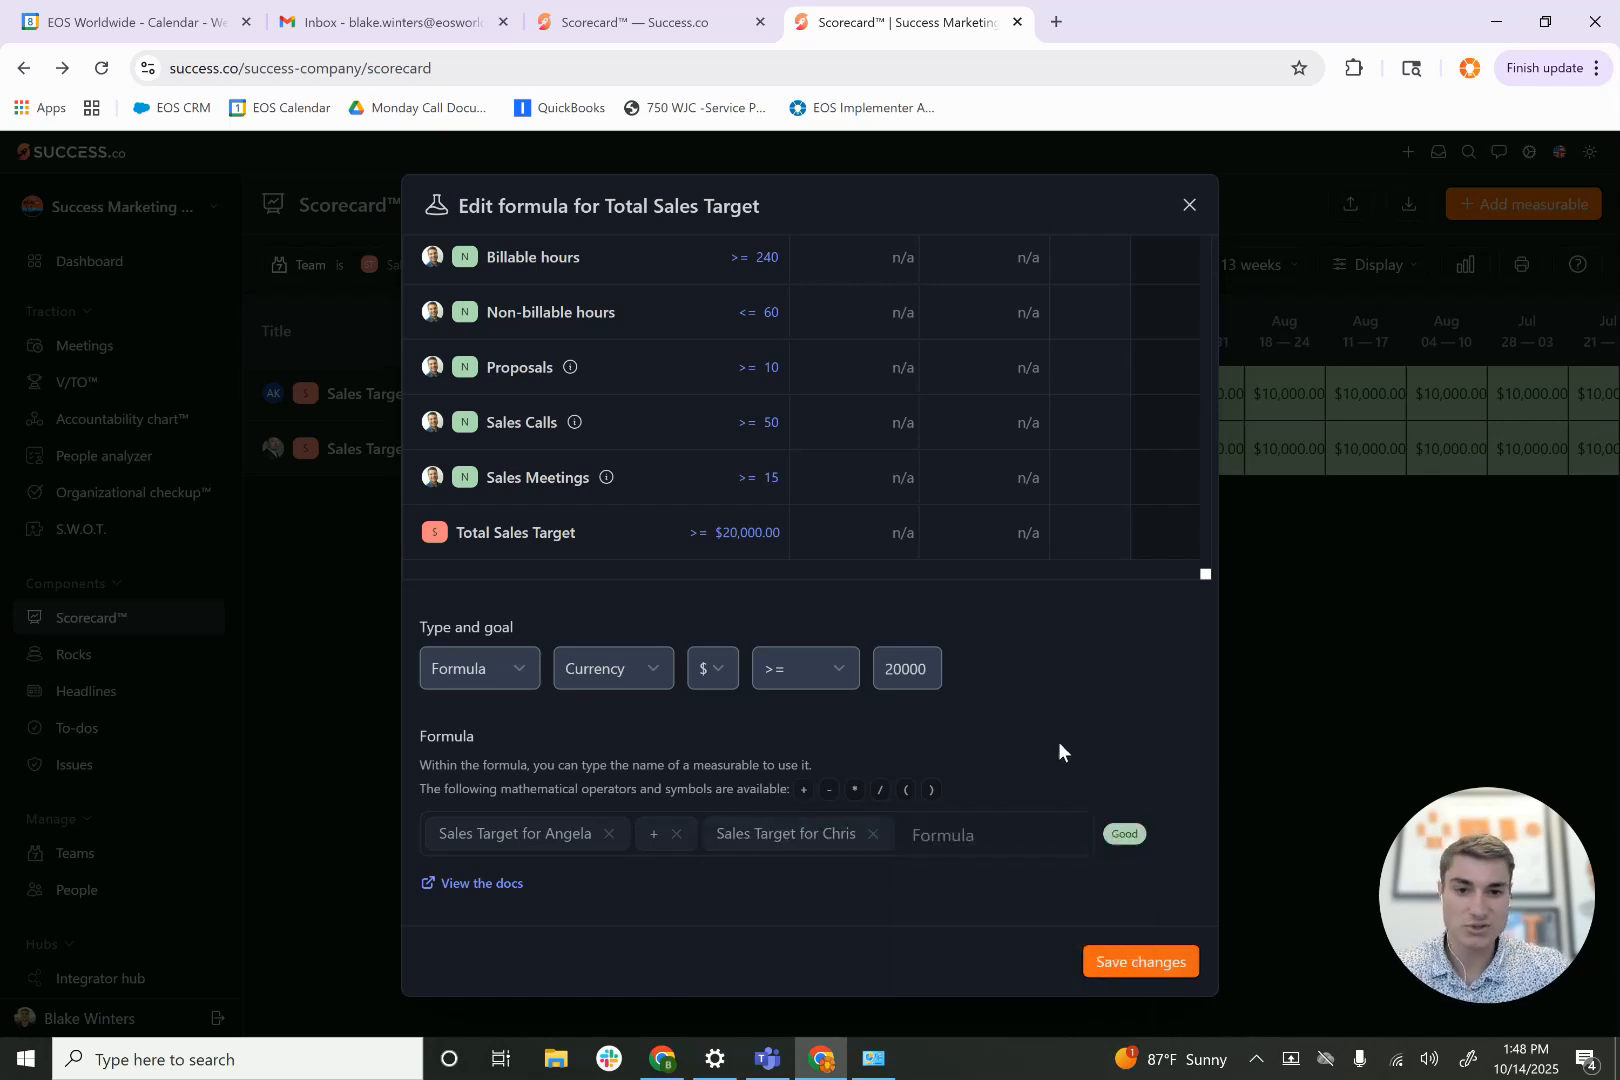
# - Save the formula, assign one of the salespeople as owner, and add the Total Sales Target measurable to the Sales team's weekly scorecard
pyautogui.click(1122, 962)
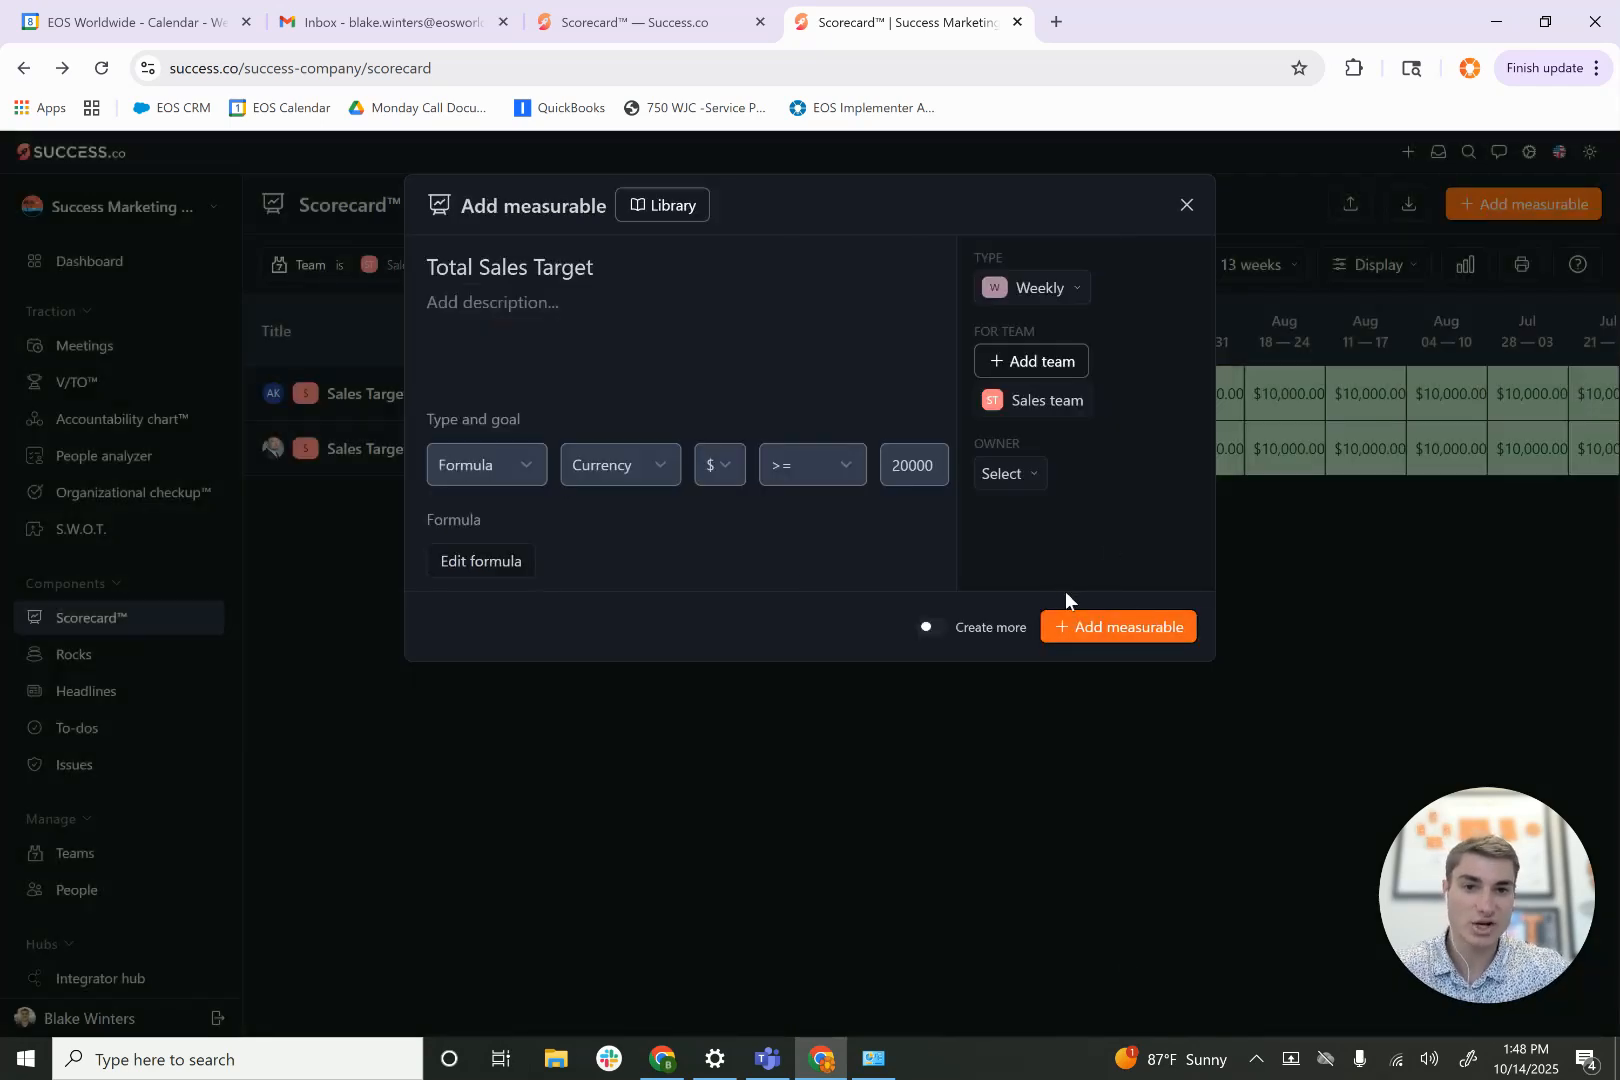
pyautogui.click(1091, 641)
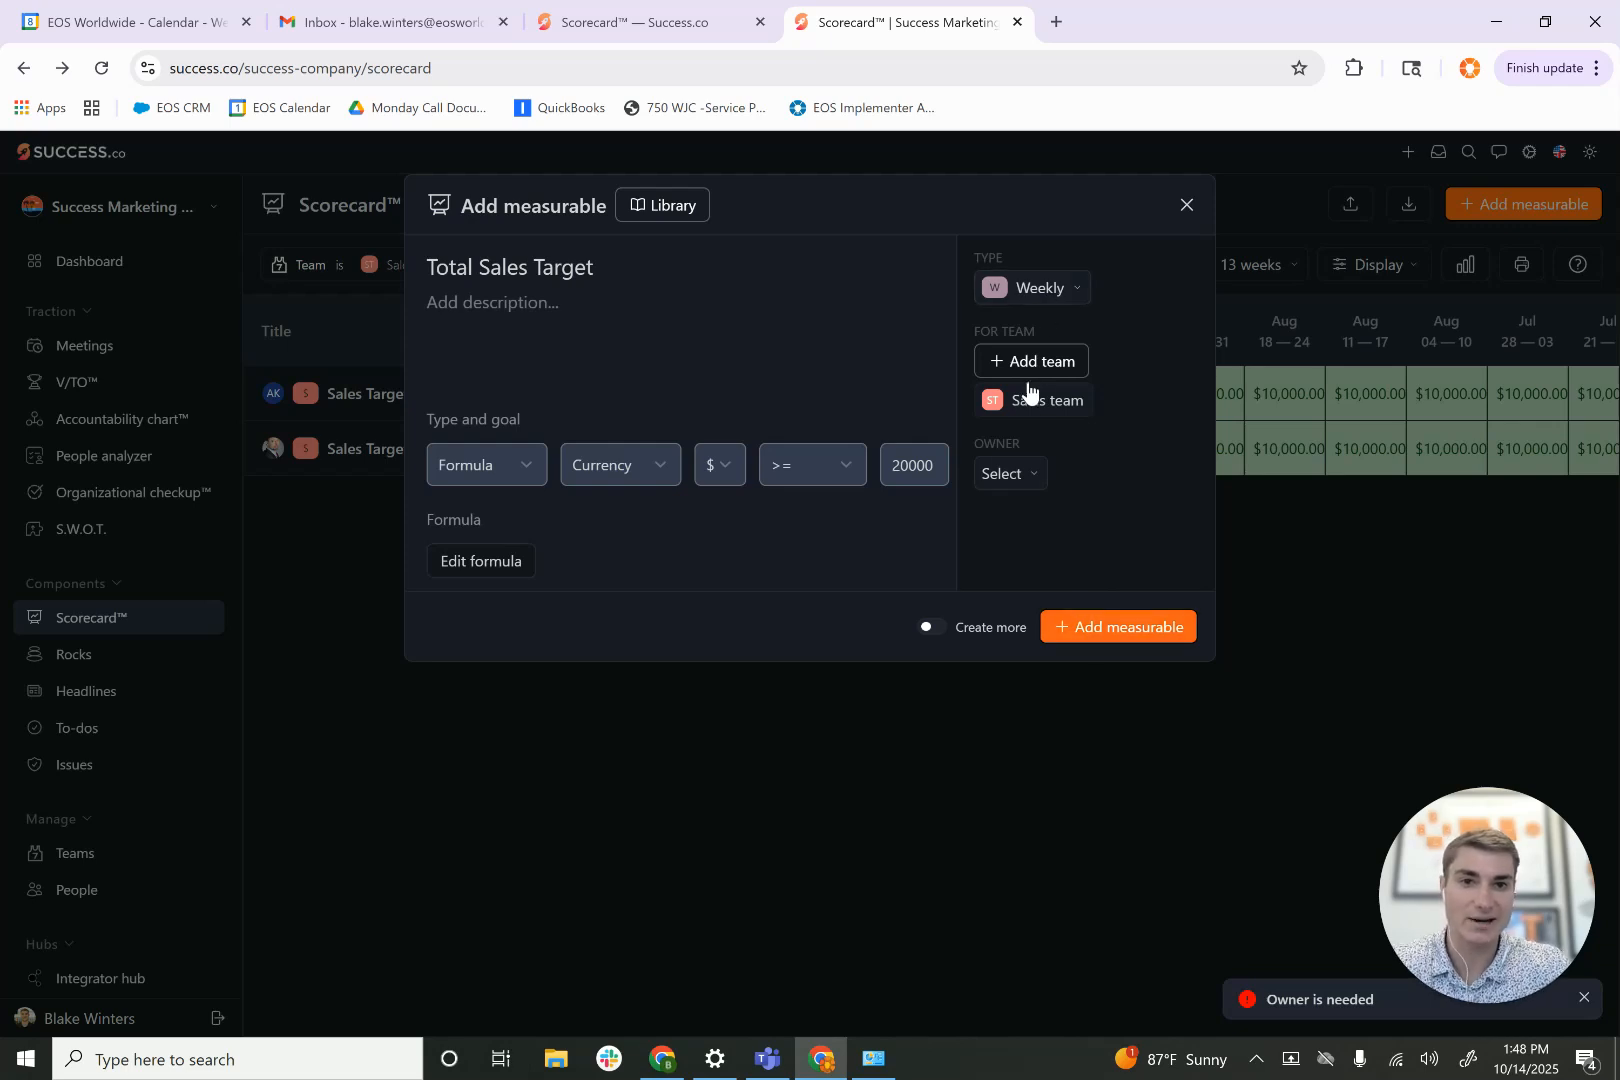
pyautogui.click(1018, 469)
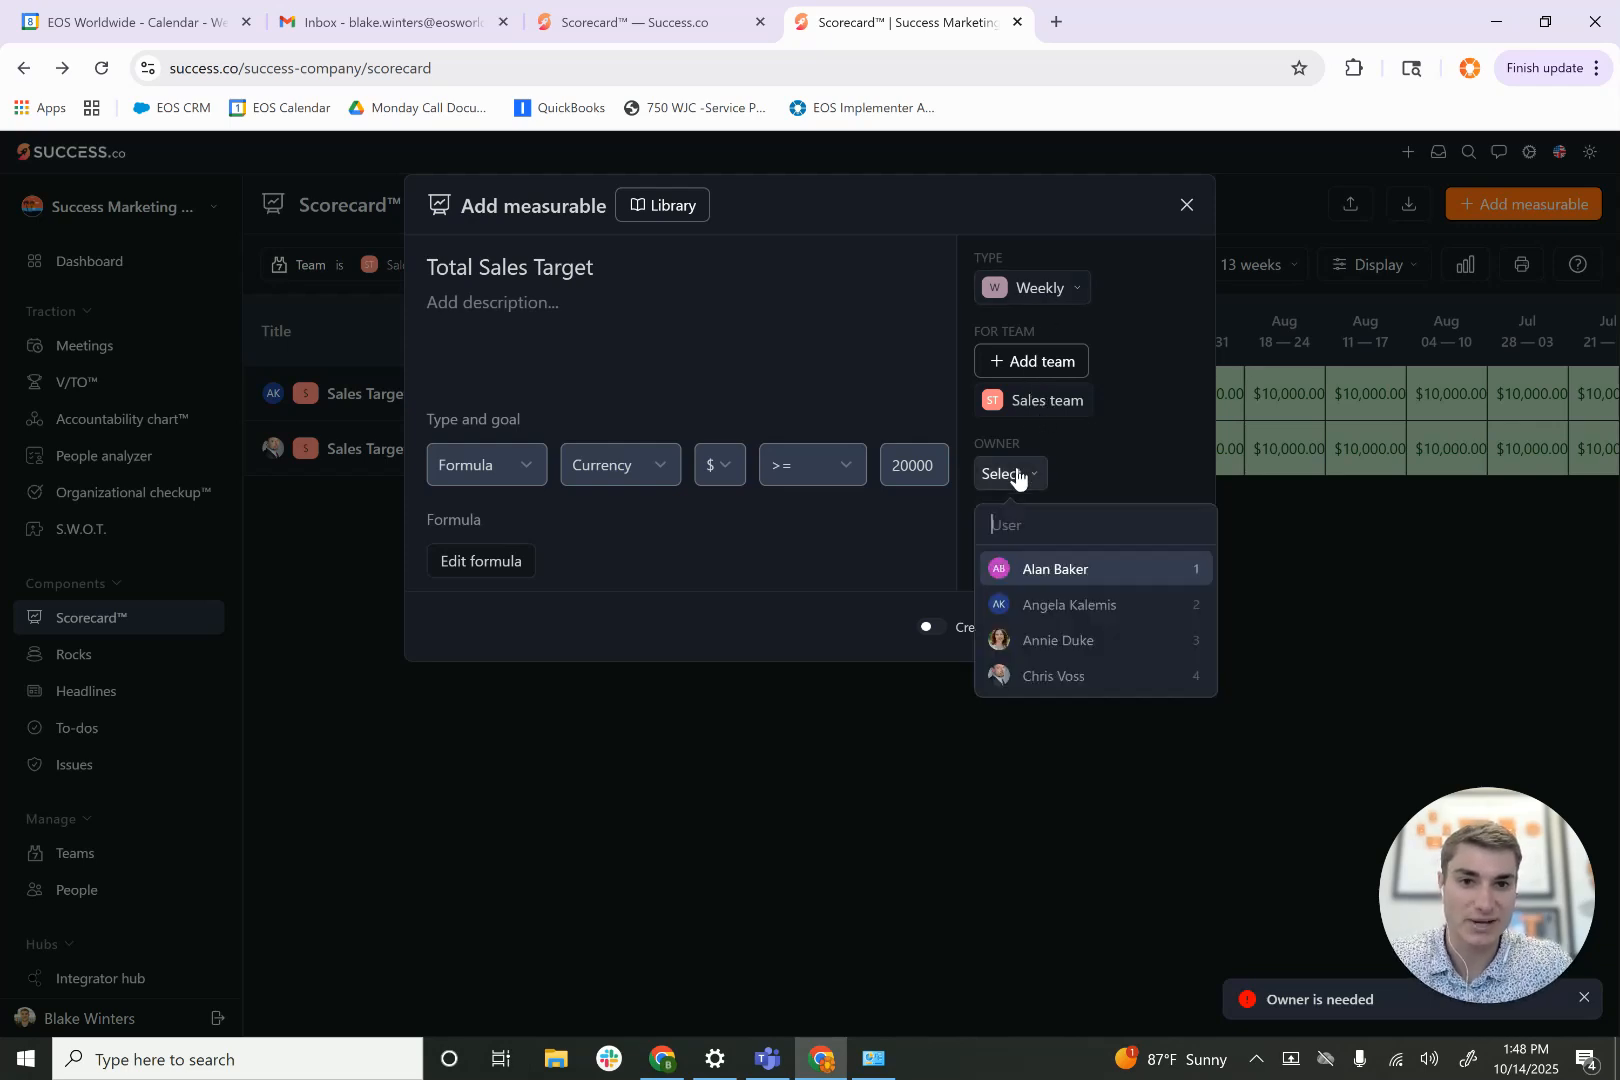
pyautogui.click(1045, 616)
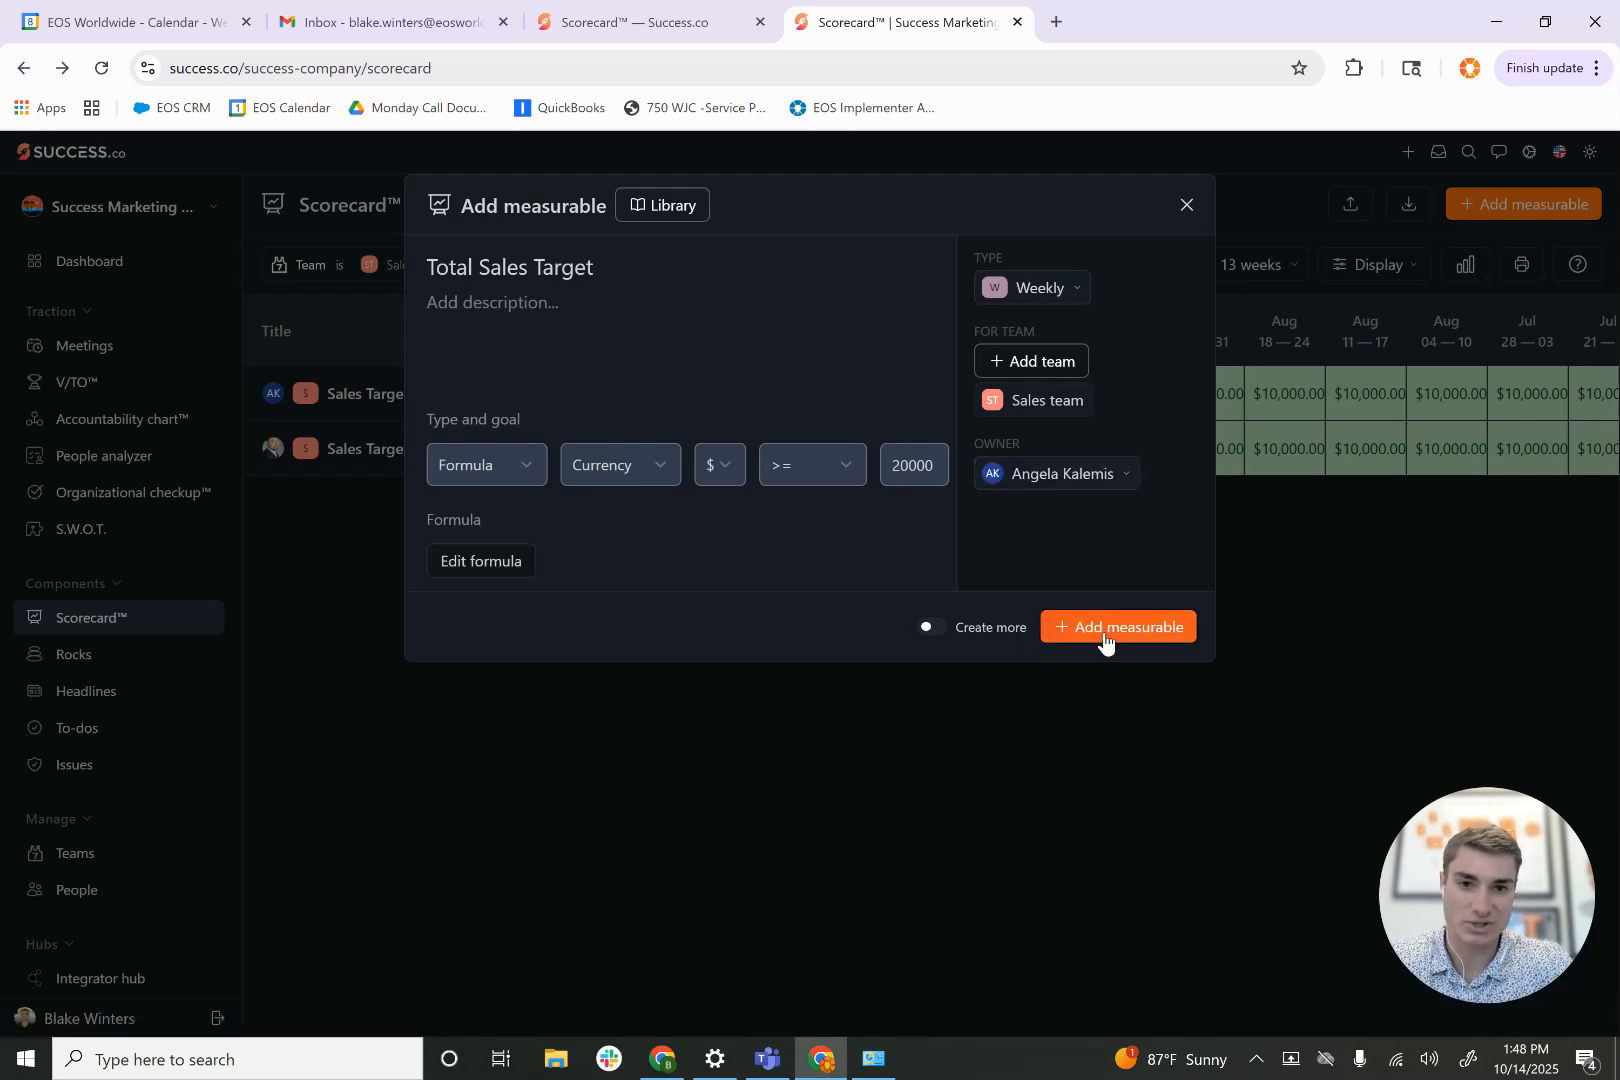
pyautogui.click(1104, 632)
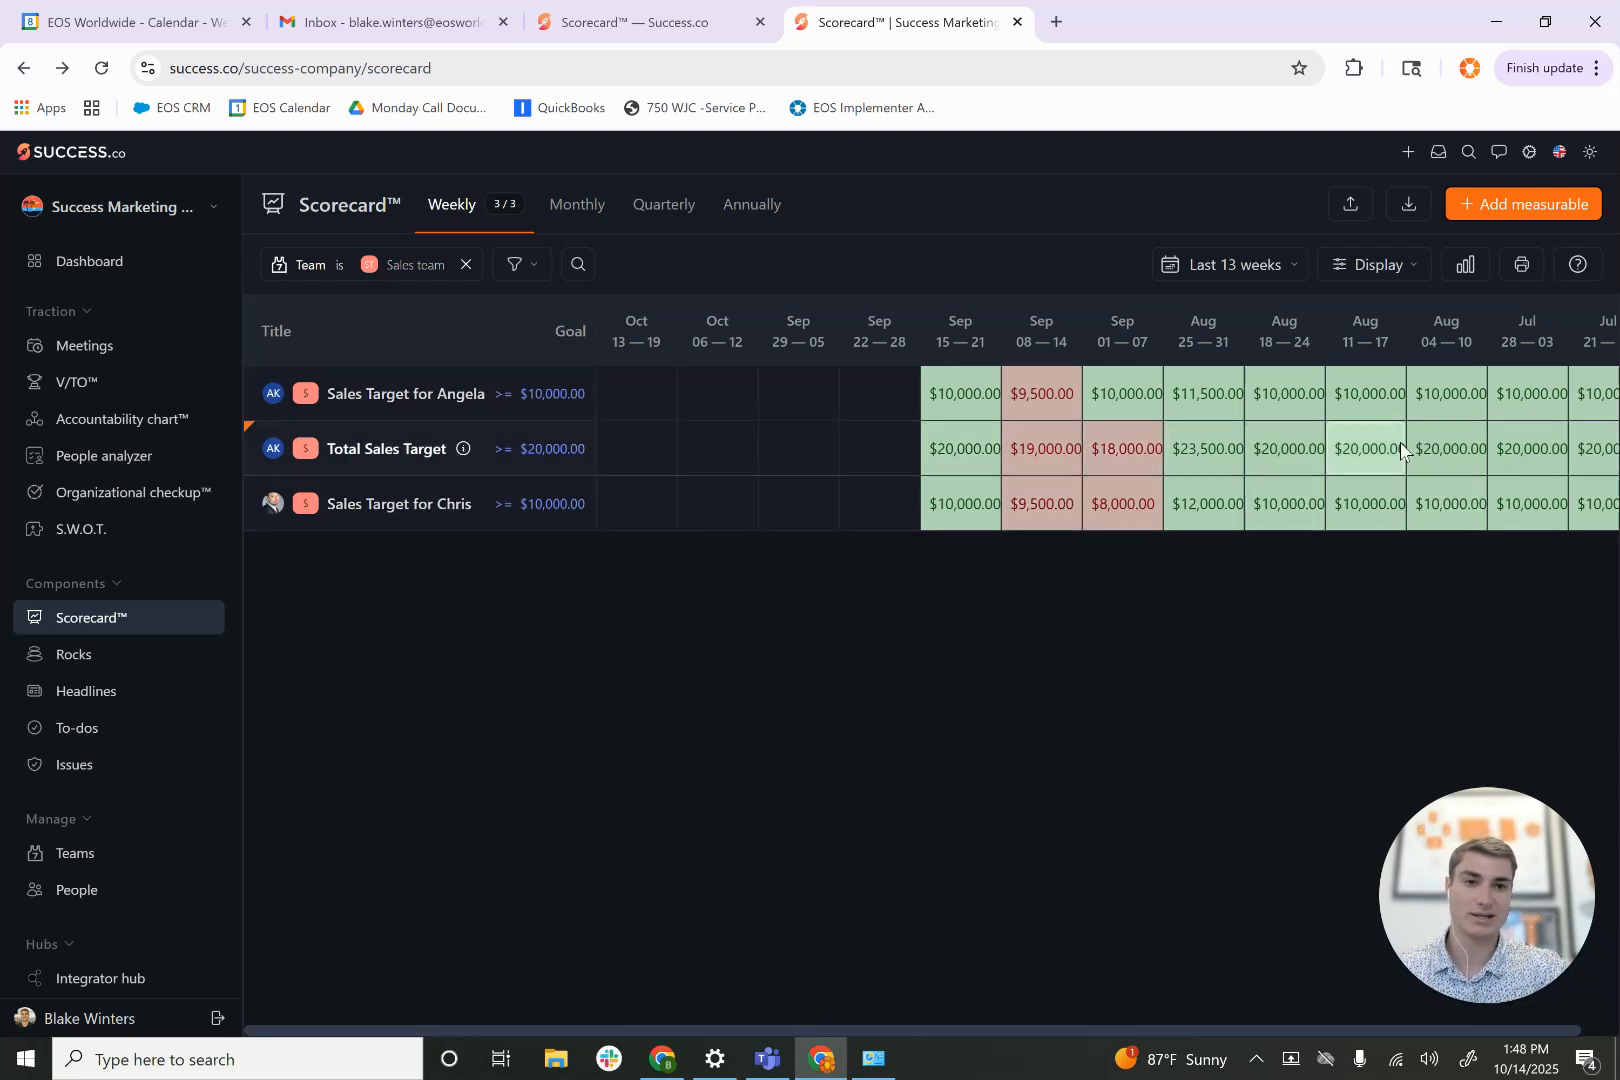
pyautogui.hscroll(1, 1400, 450)
pyautogui.hscroll(-1, 1400, 450)
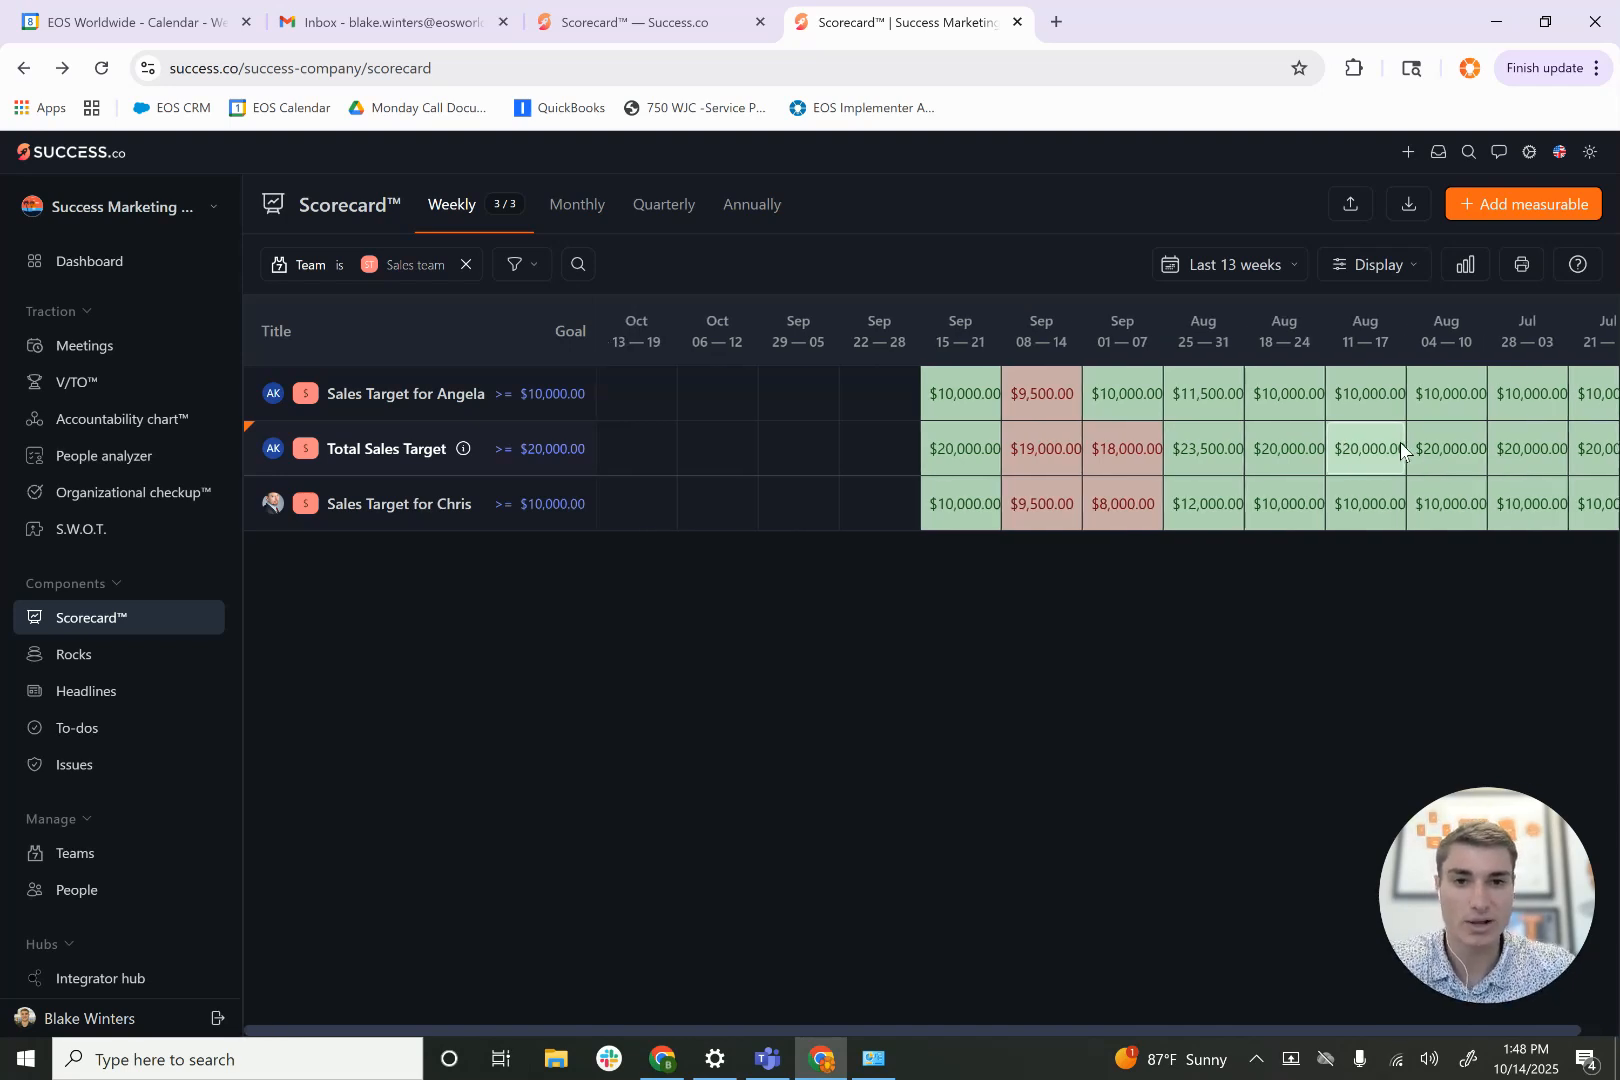
# - Read through the Scorecard documentation, examining the measurable types and their comparison options for number, percentage, currency, yes/no and time
pyautogui.click(698, 16)
pyautogui.scroll(-6, 234, 570)
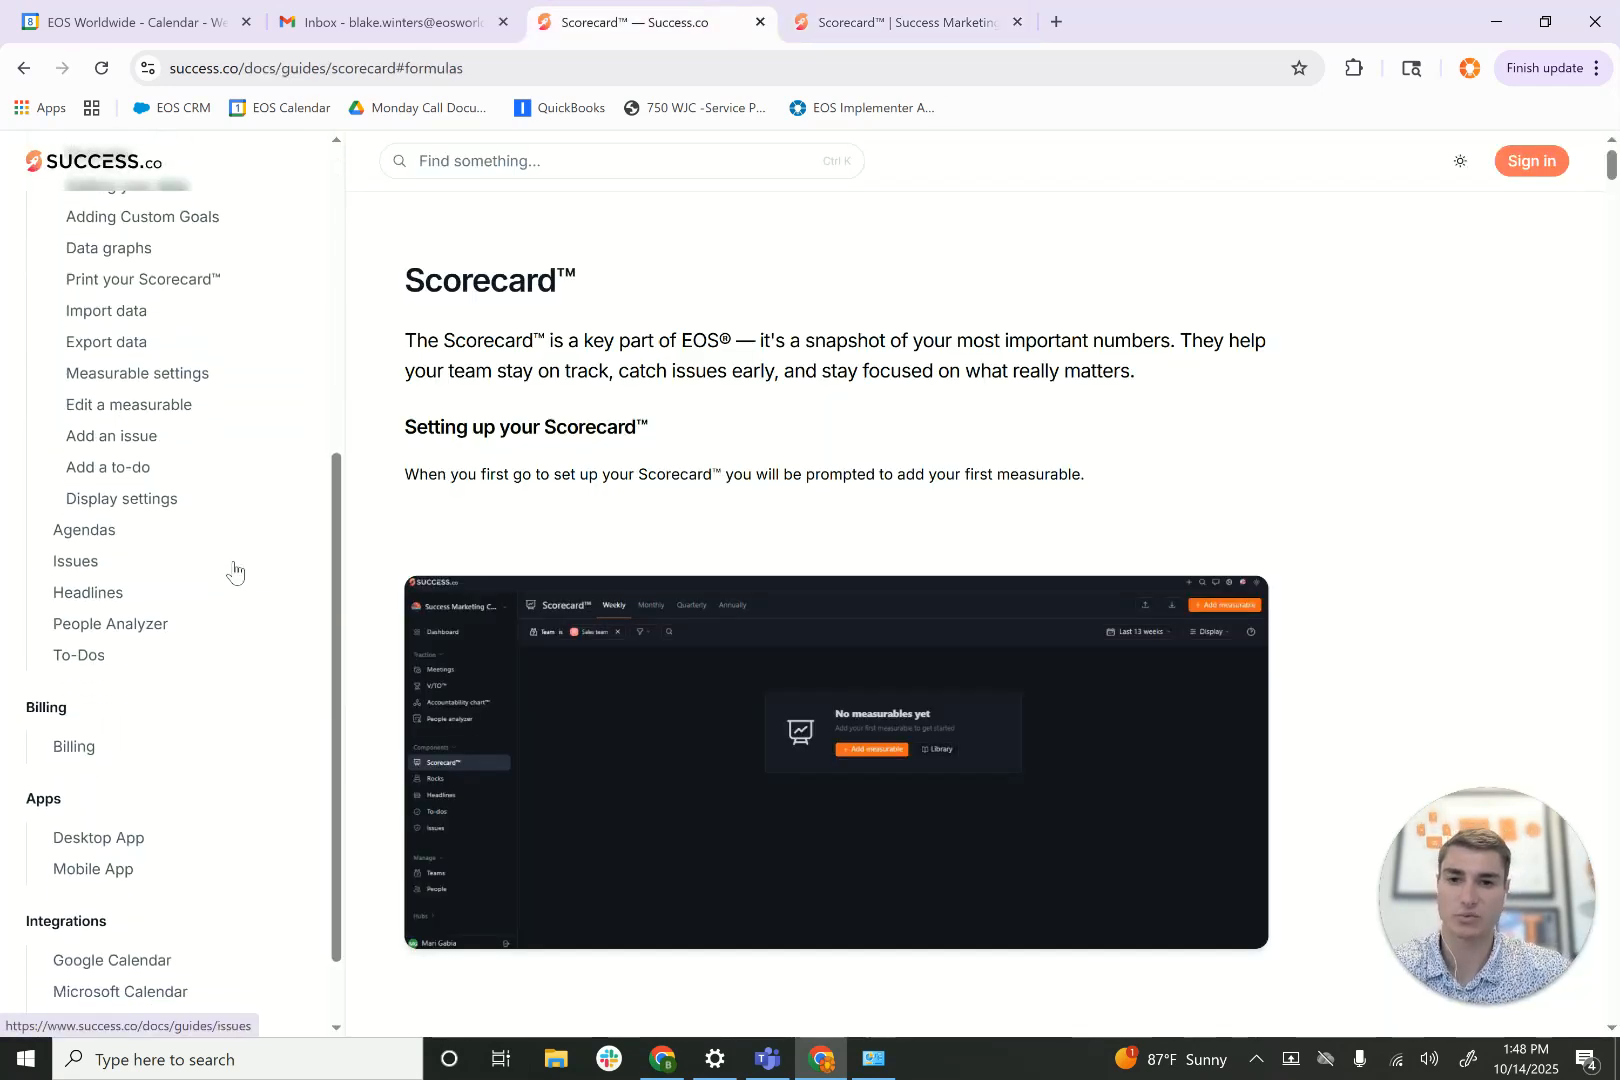
pyautogui.scroll(6, 234, 570)
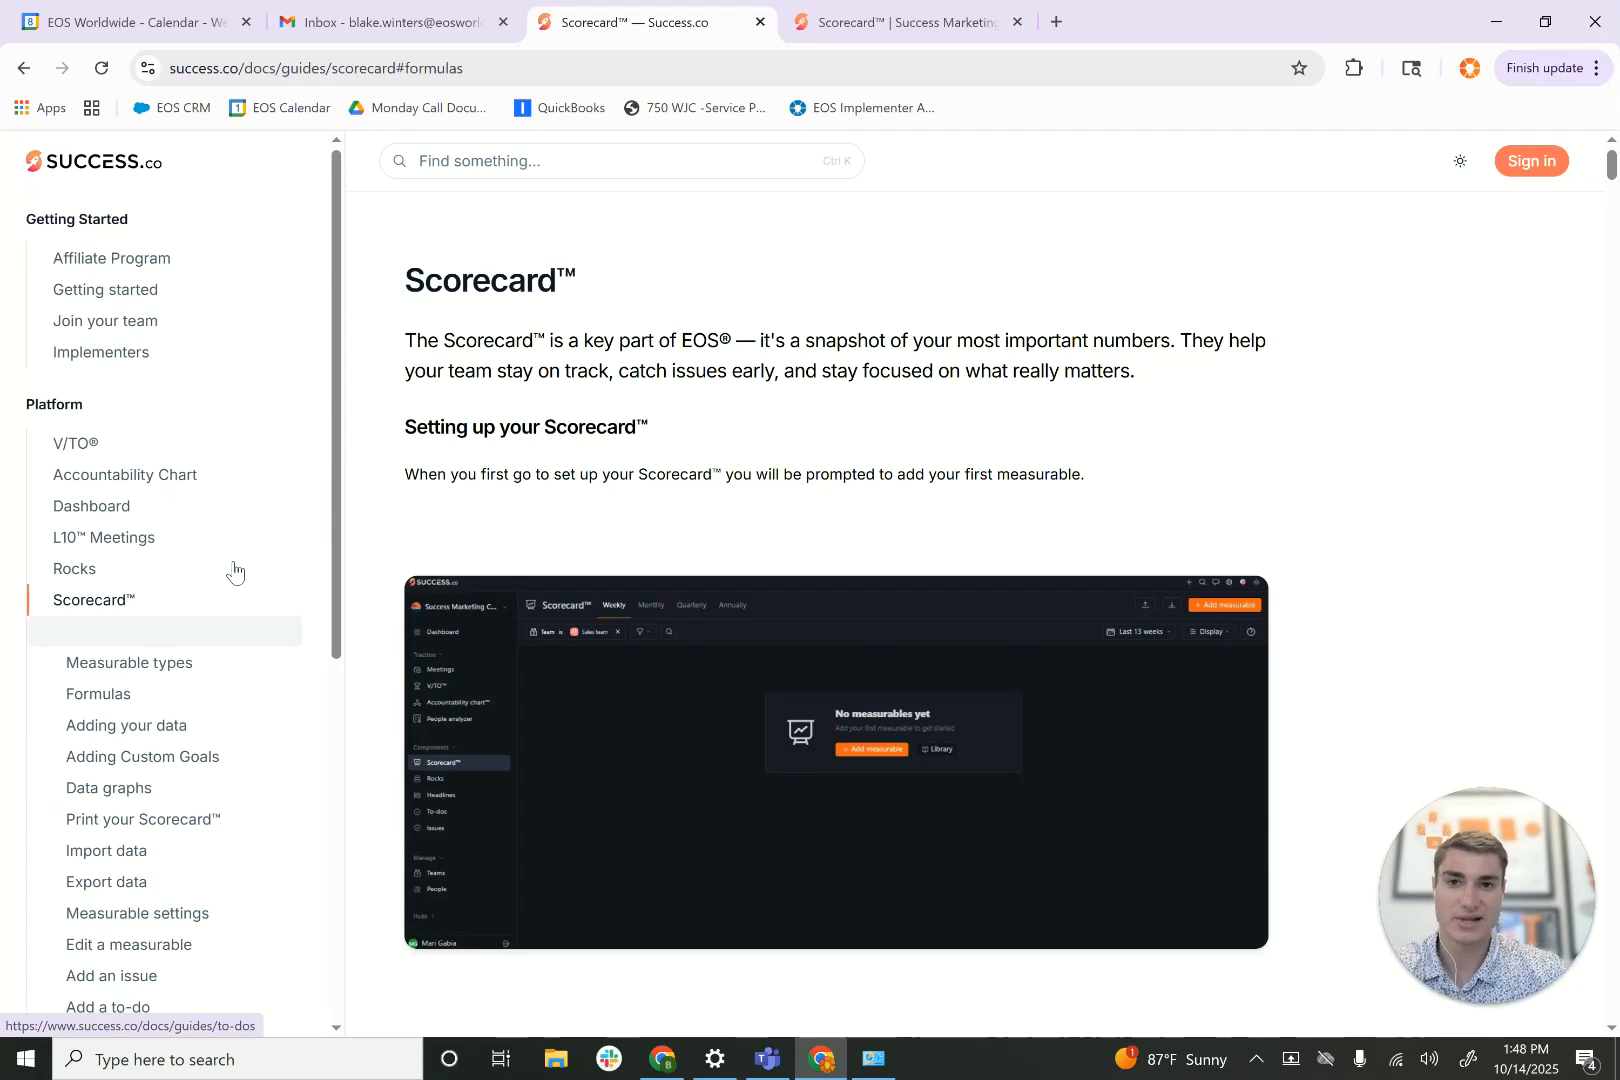
pyautogui.scroll(-15, 680, 474)
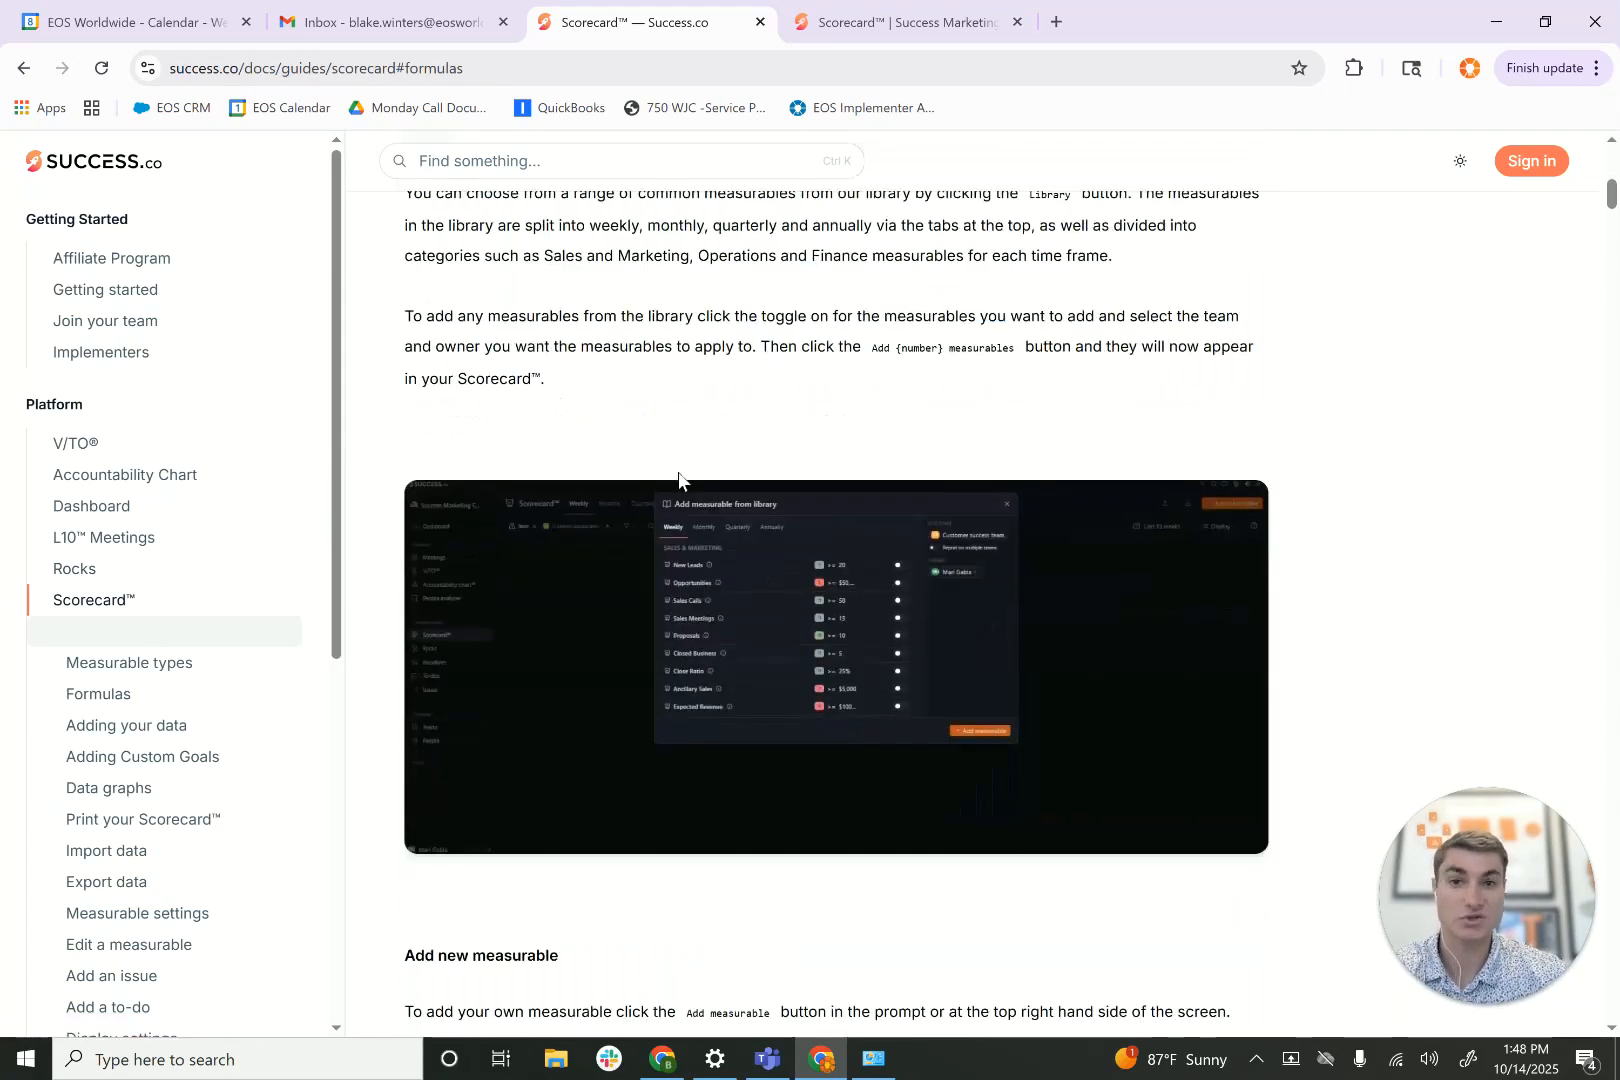
pyautogui.scroll(-10, 679, 481)
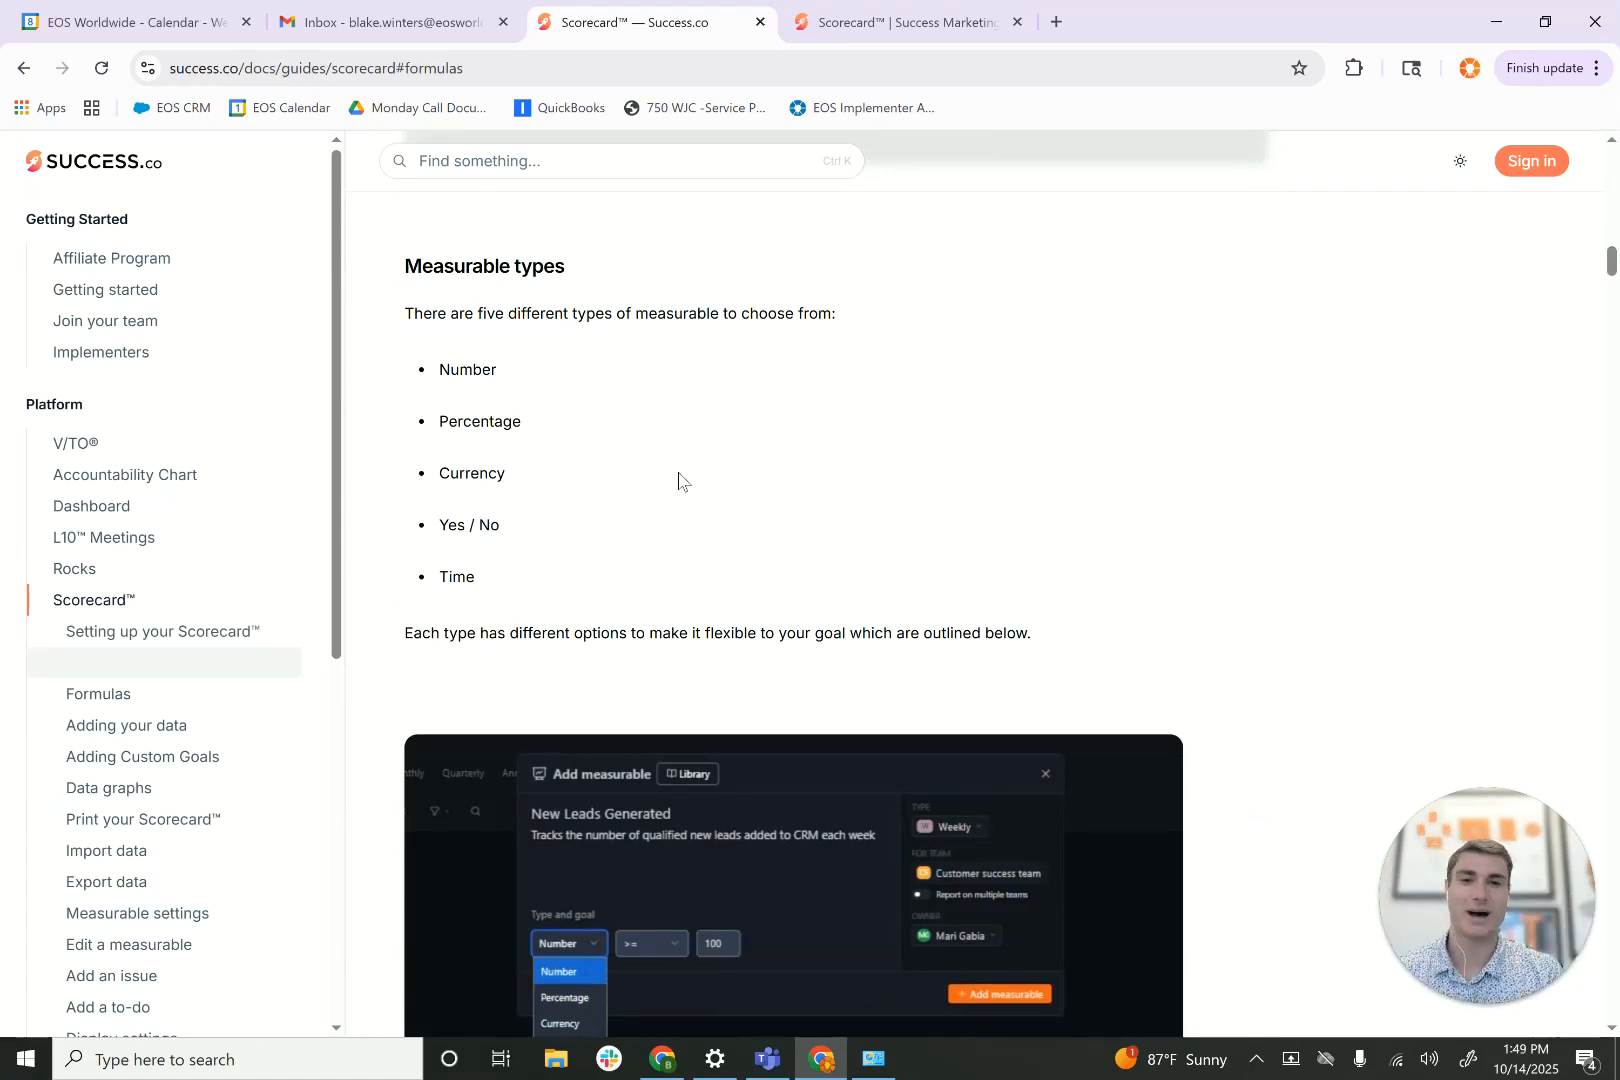
pyautogui.scroll(-5, 678, 481)
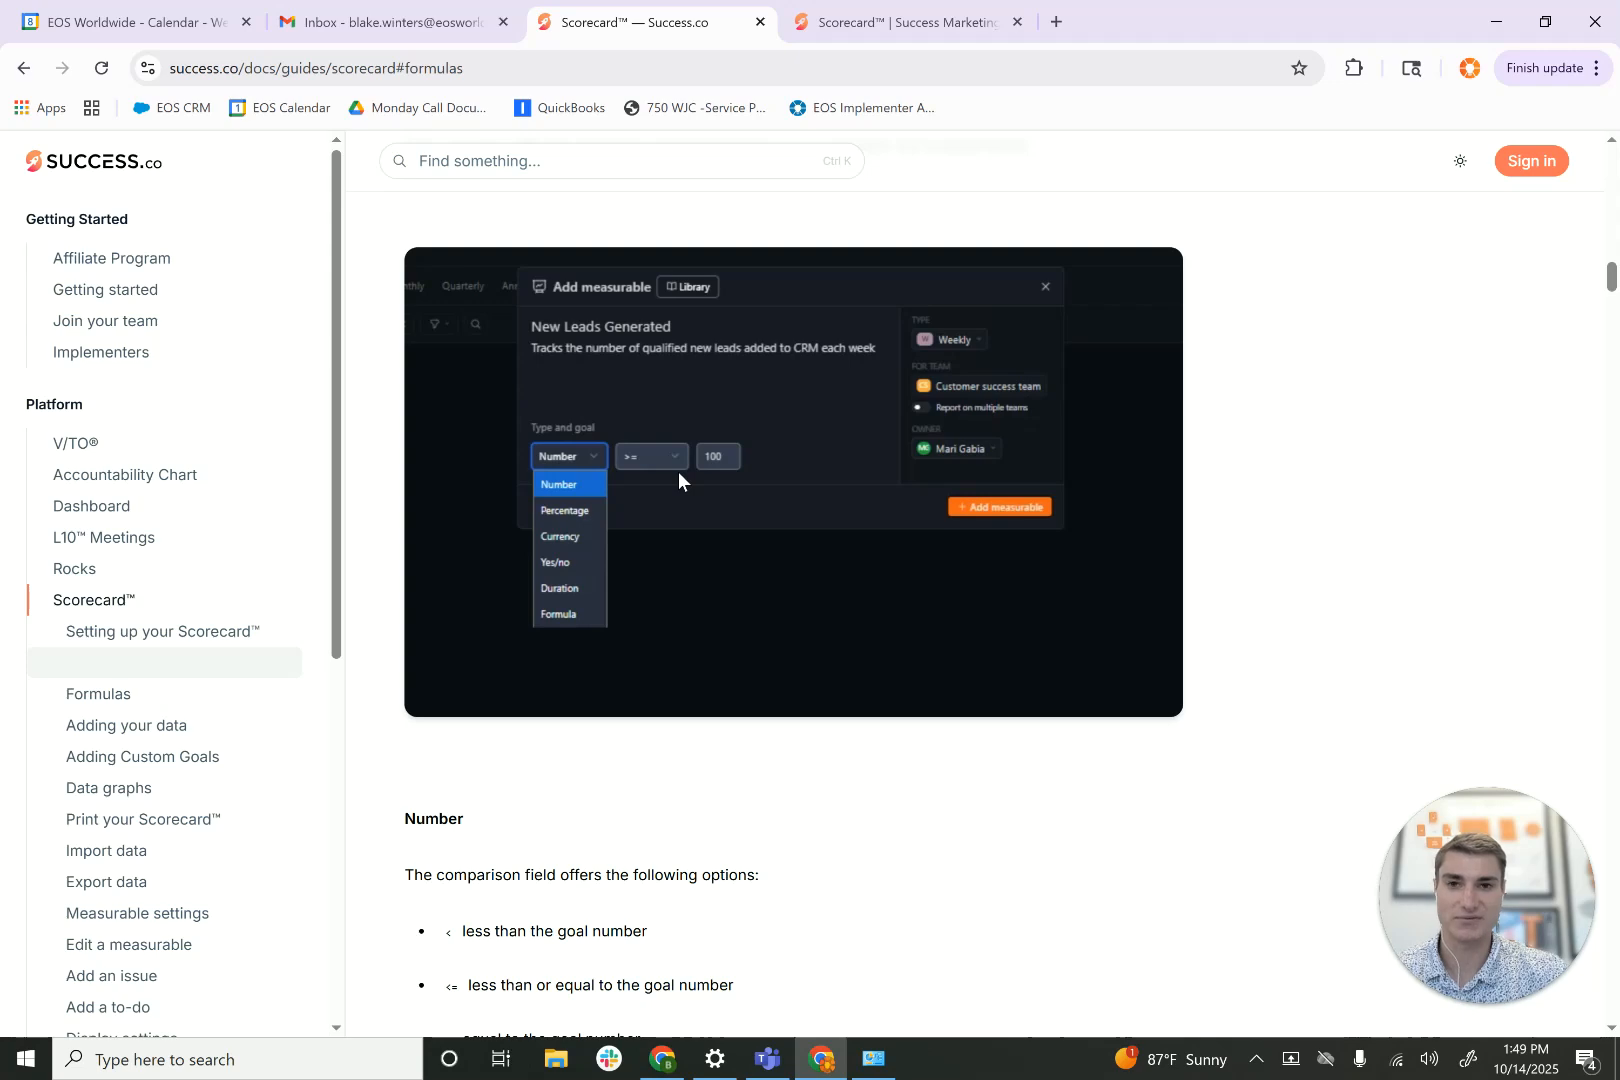
pyautogui.scroll(-14, 678, 471)
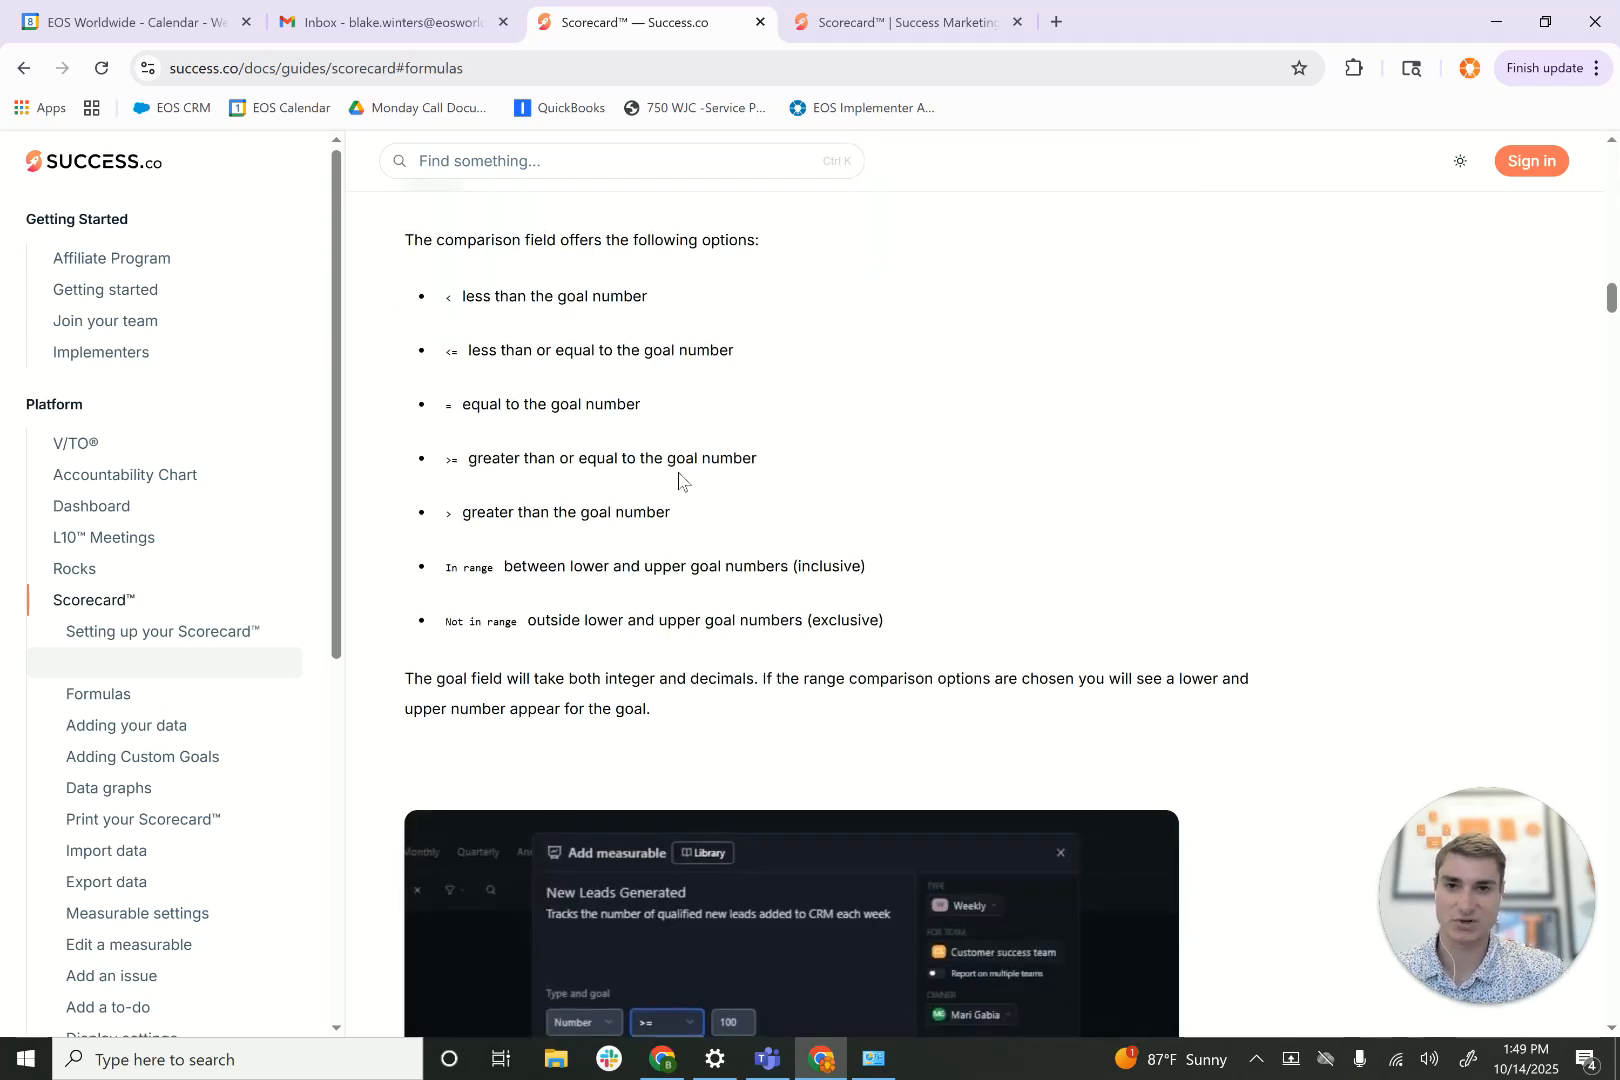
pyautogui.scroll(-18, 678, 471)
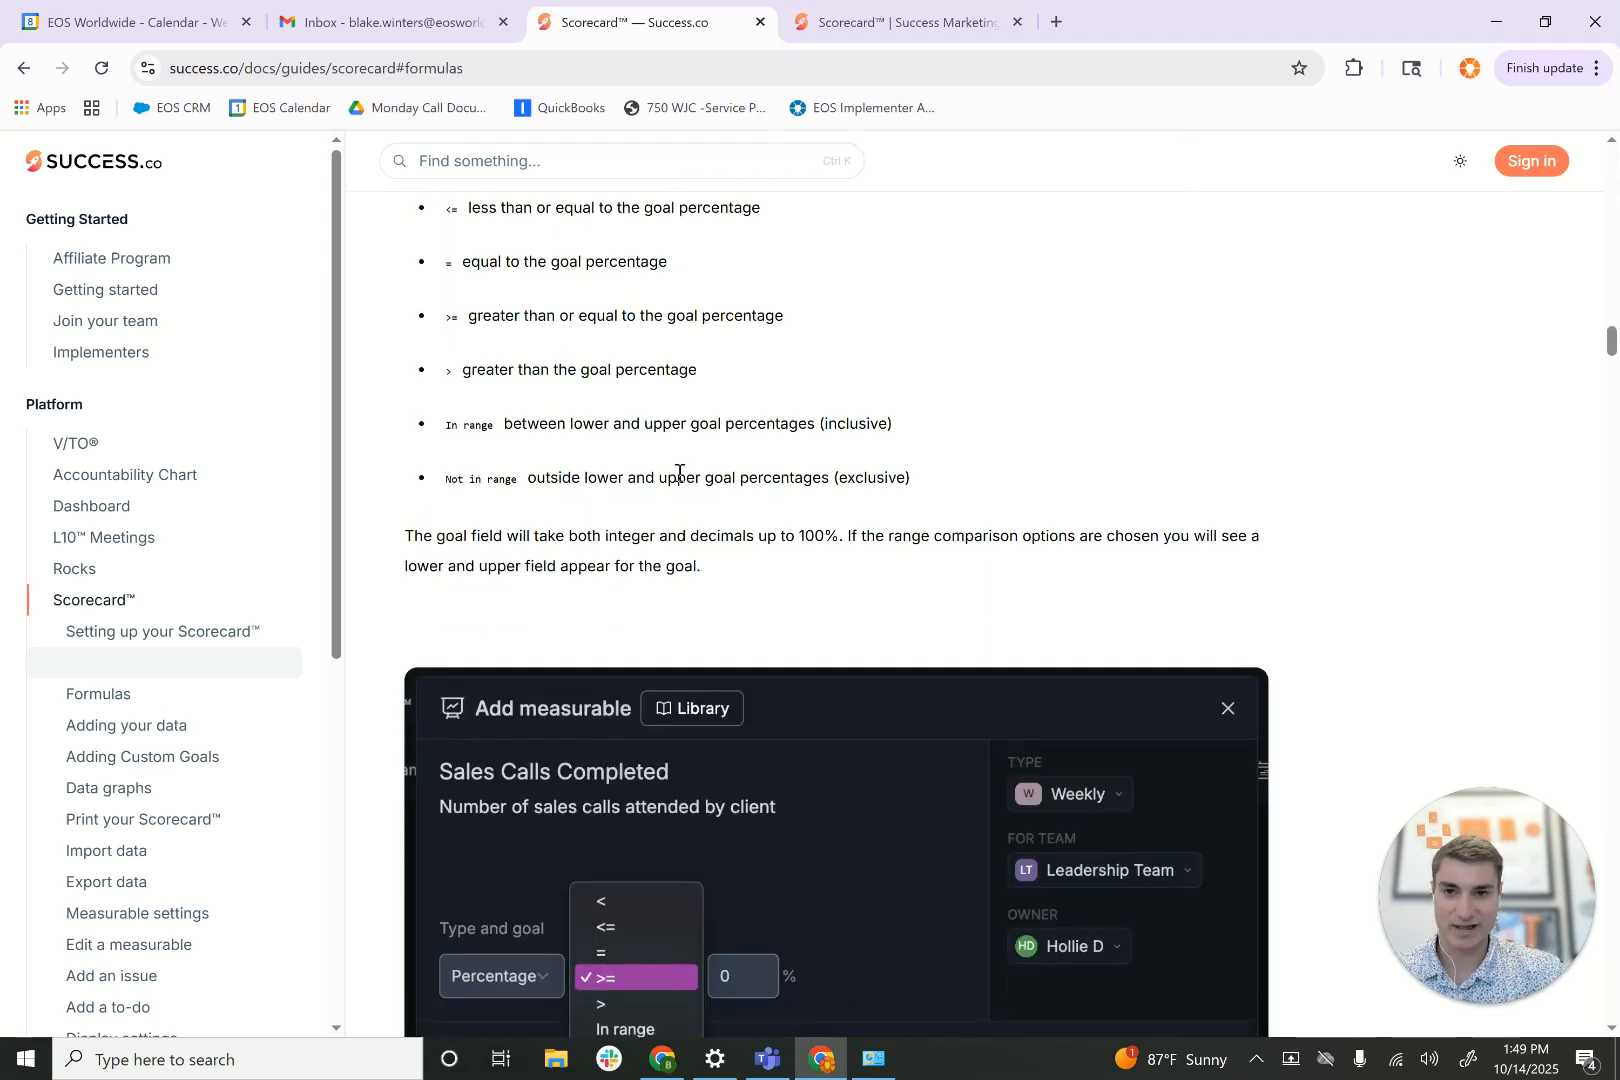
pyautogui.scroll(-2, 678, 481)
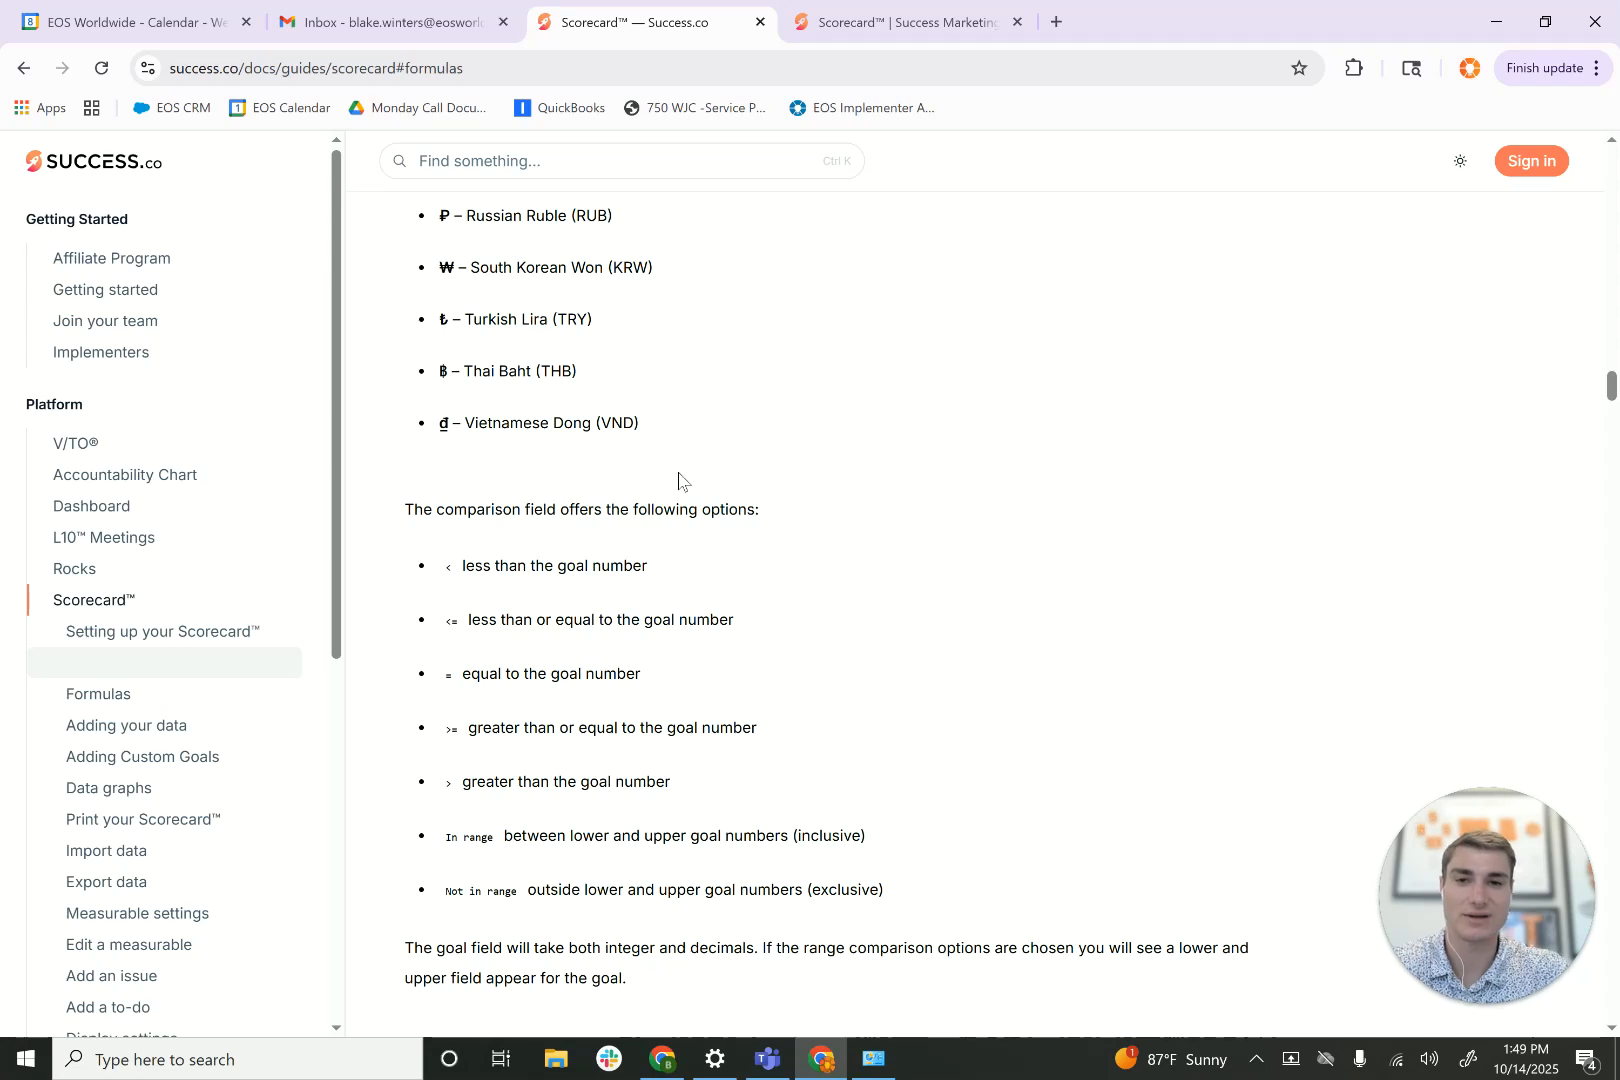
pyautogui.scroll(-14, 678, 473)
pyautogui.scroll(-6, 678, 481)
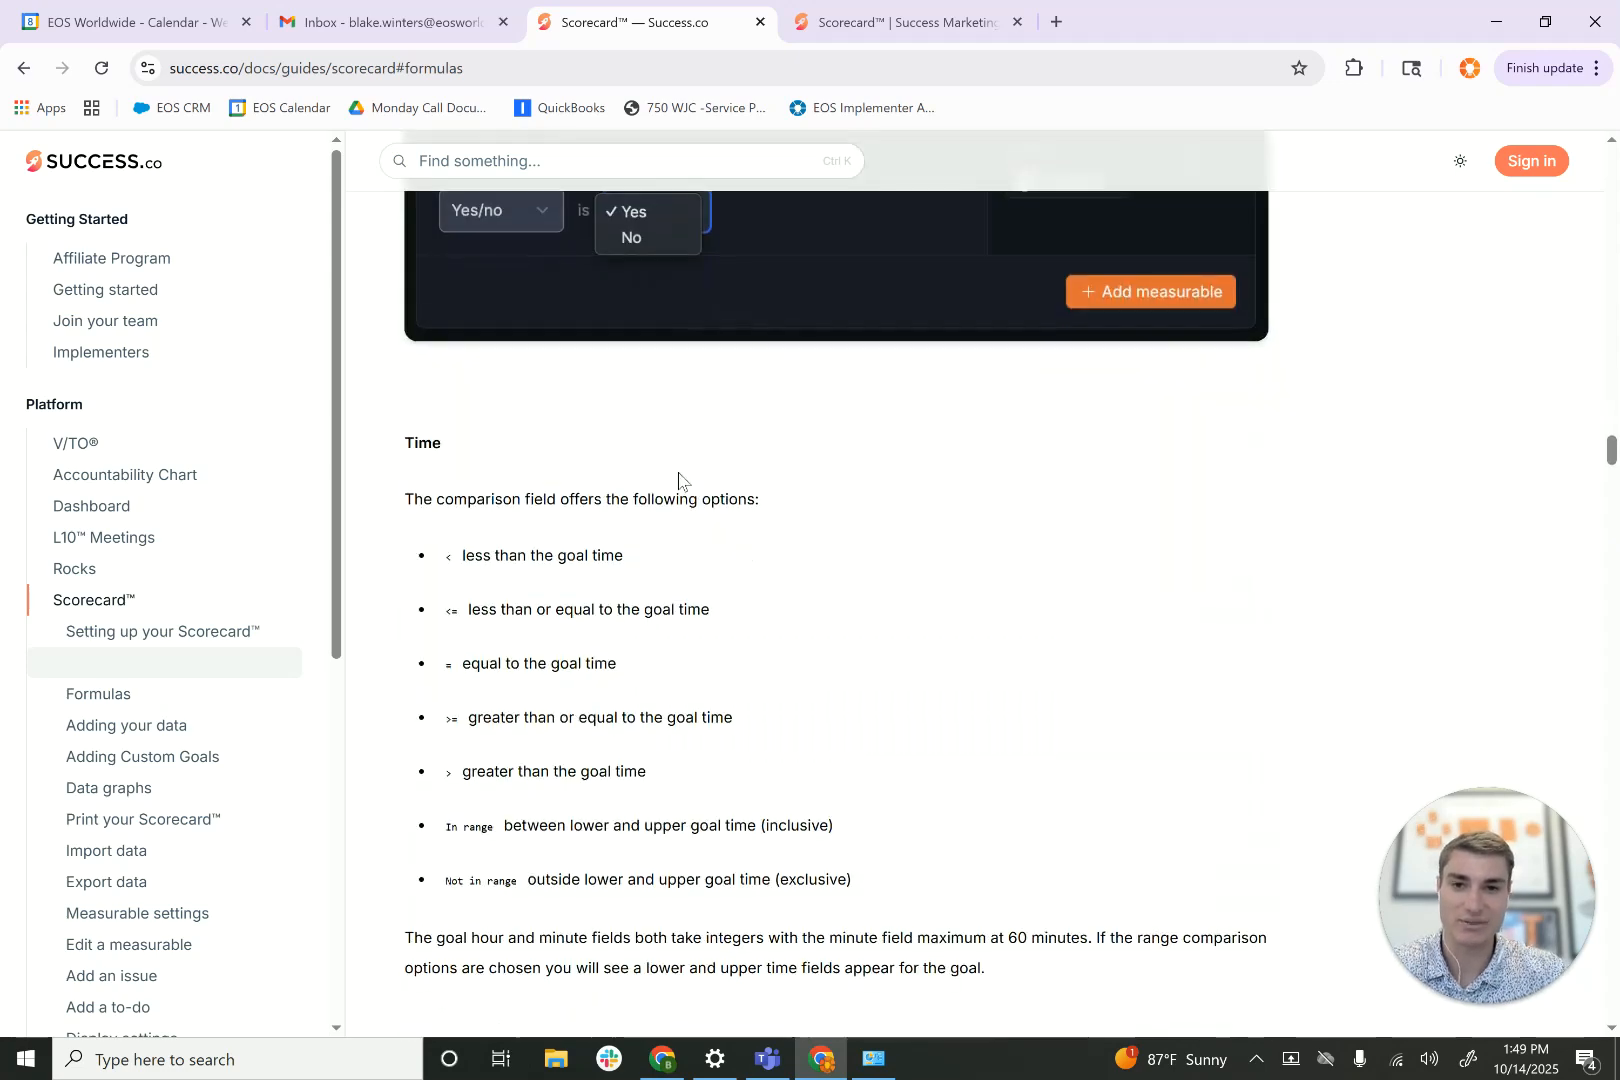
# - Return to the weekly scorecard and change its team filter from Sales team to Leadership team
pyautogui.click(912, 14)
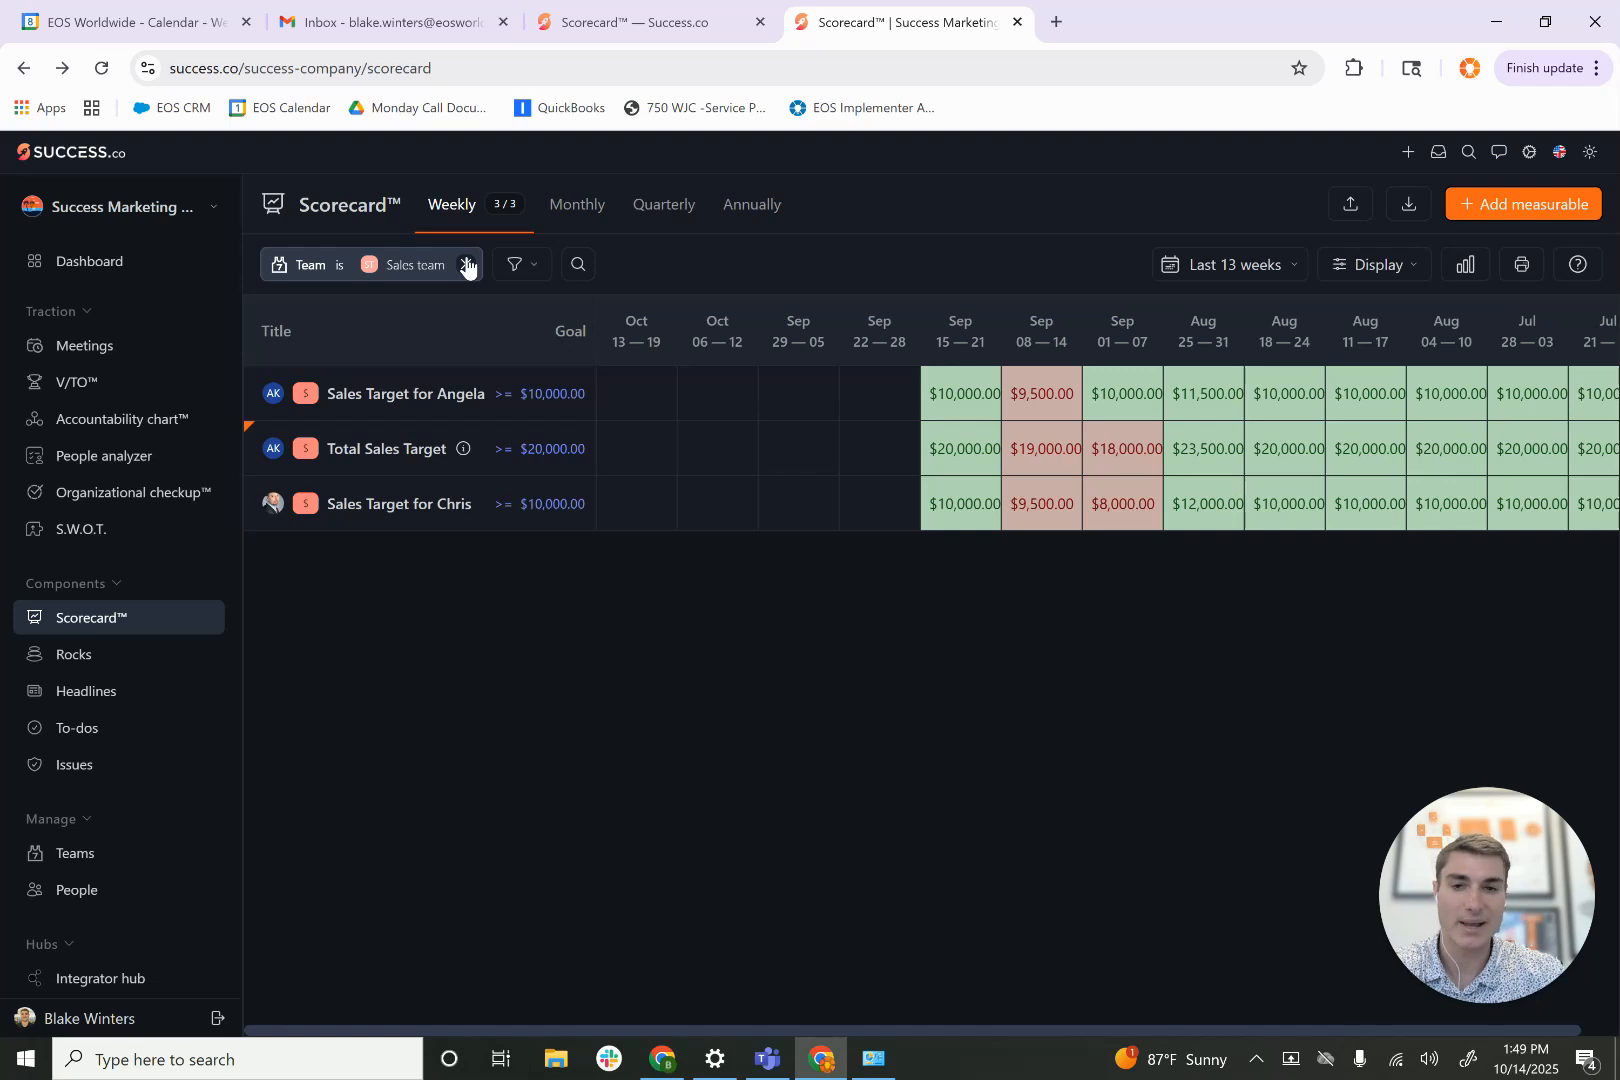
pyautogui.click(405, 265)
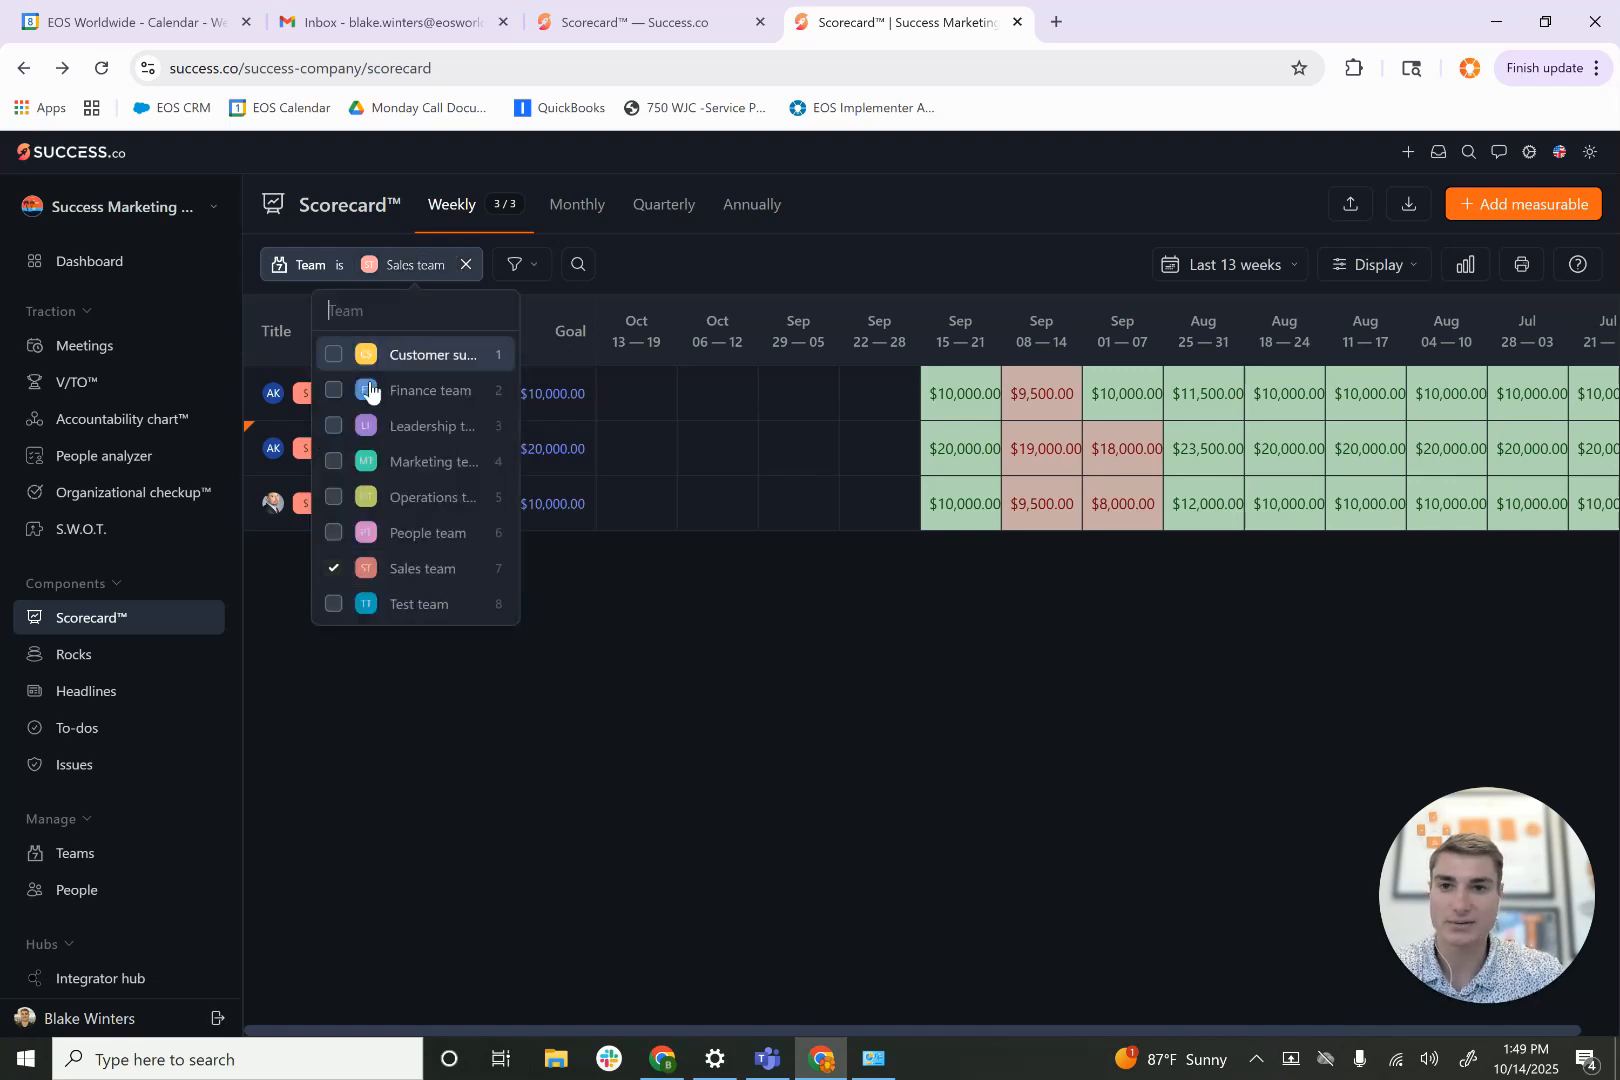
pyautogui.click(335, 569)
pyautogui.click(296, 426)
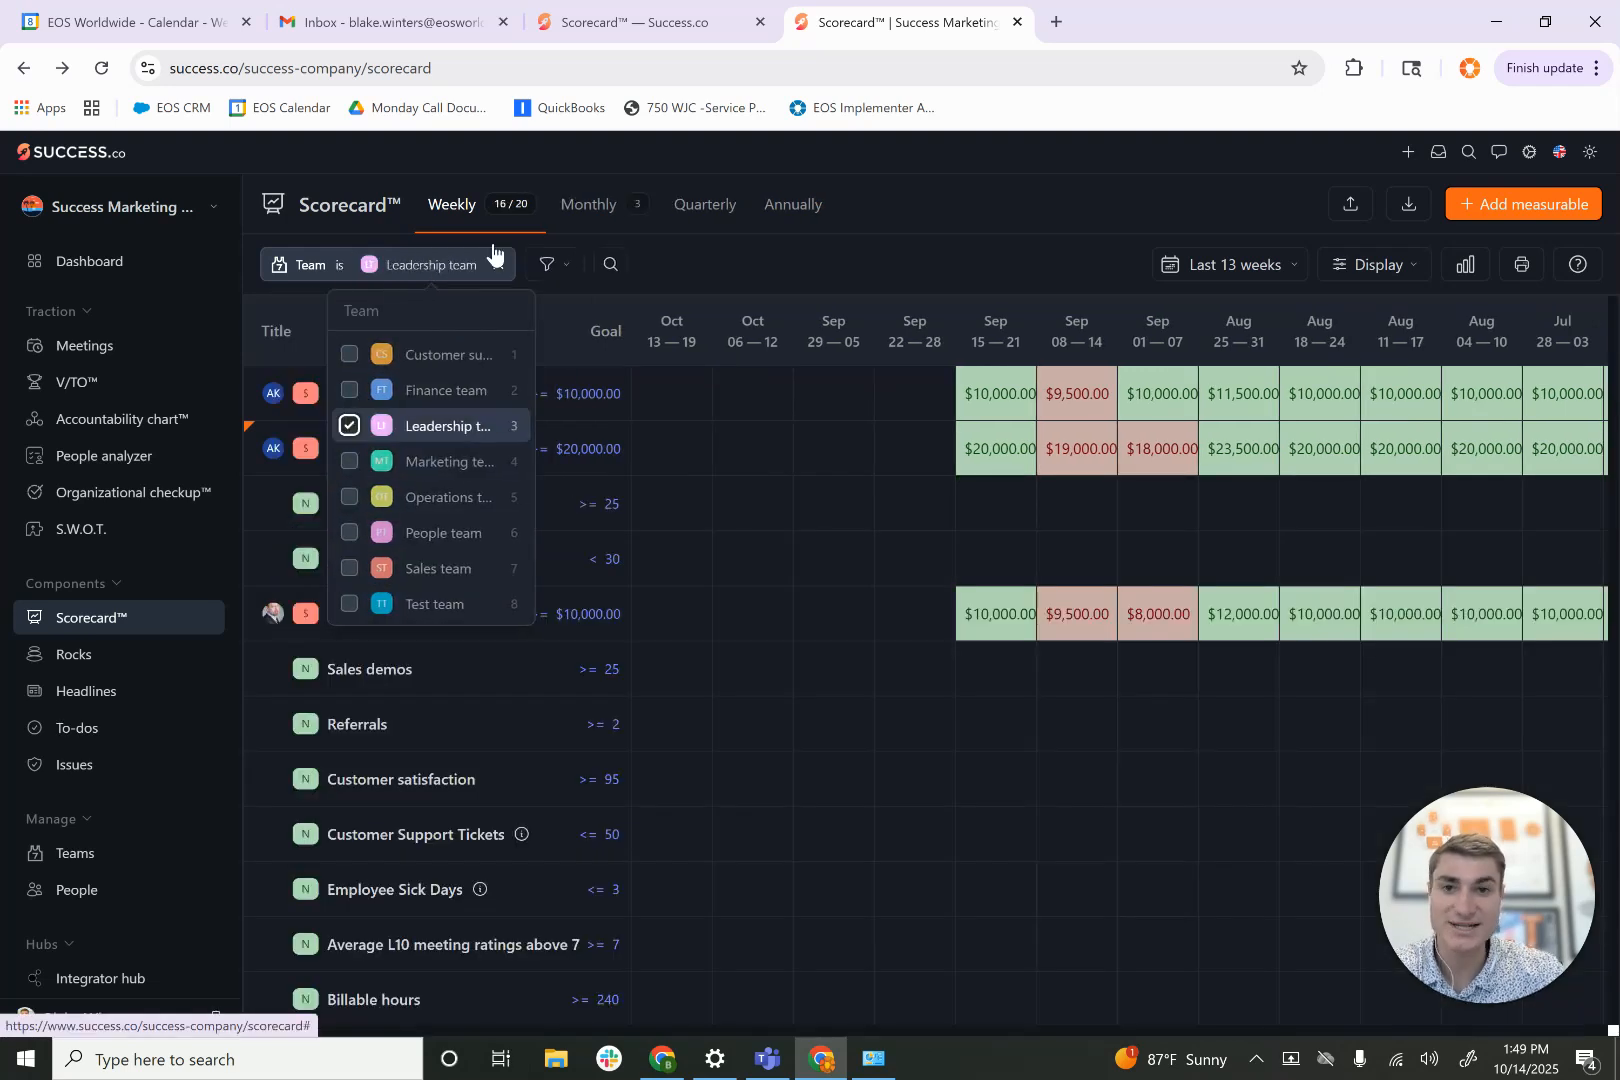
# - View the Leadership team's monthly measurables and its meeting agendas
pyautogui.click(577, 212)
pyautogui.click(577, 212)
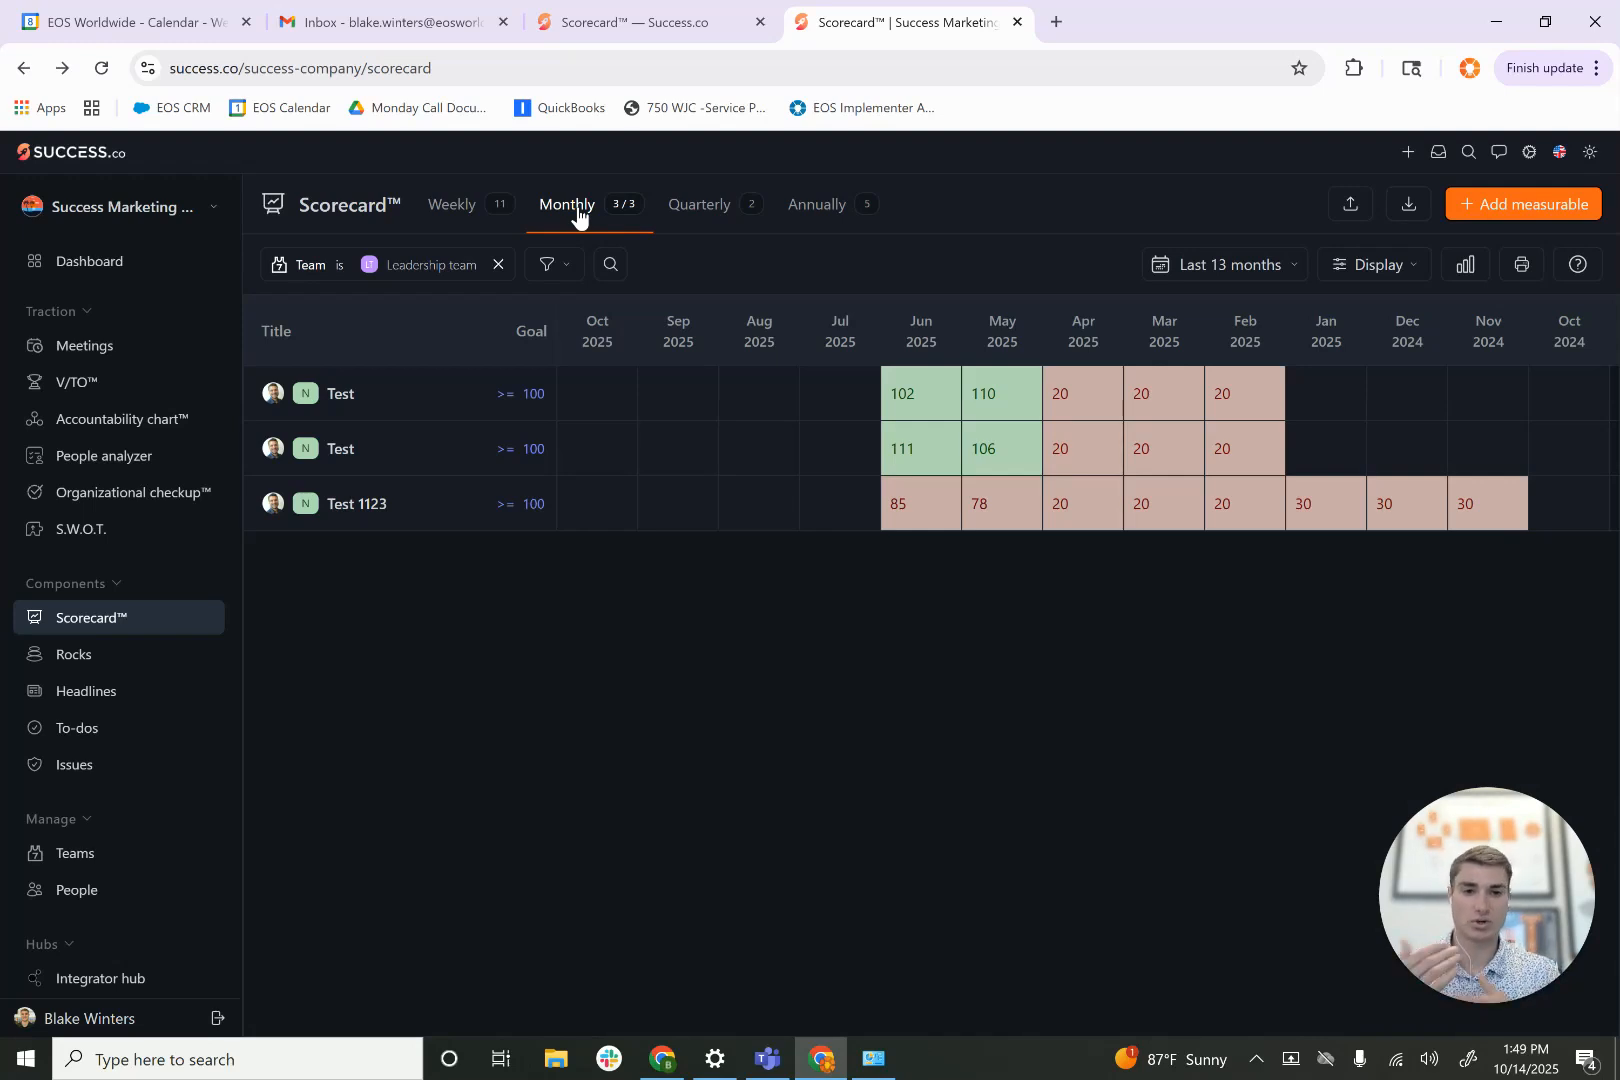
pyautogui.click(112, 350)
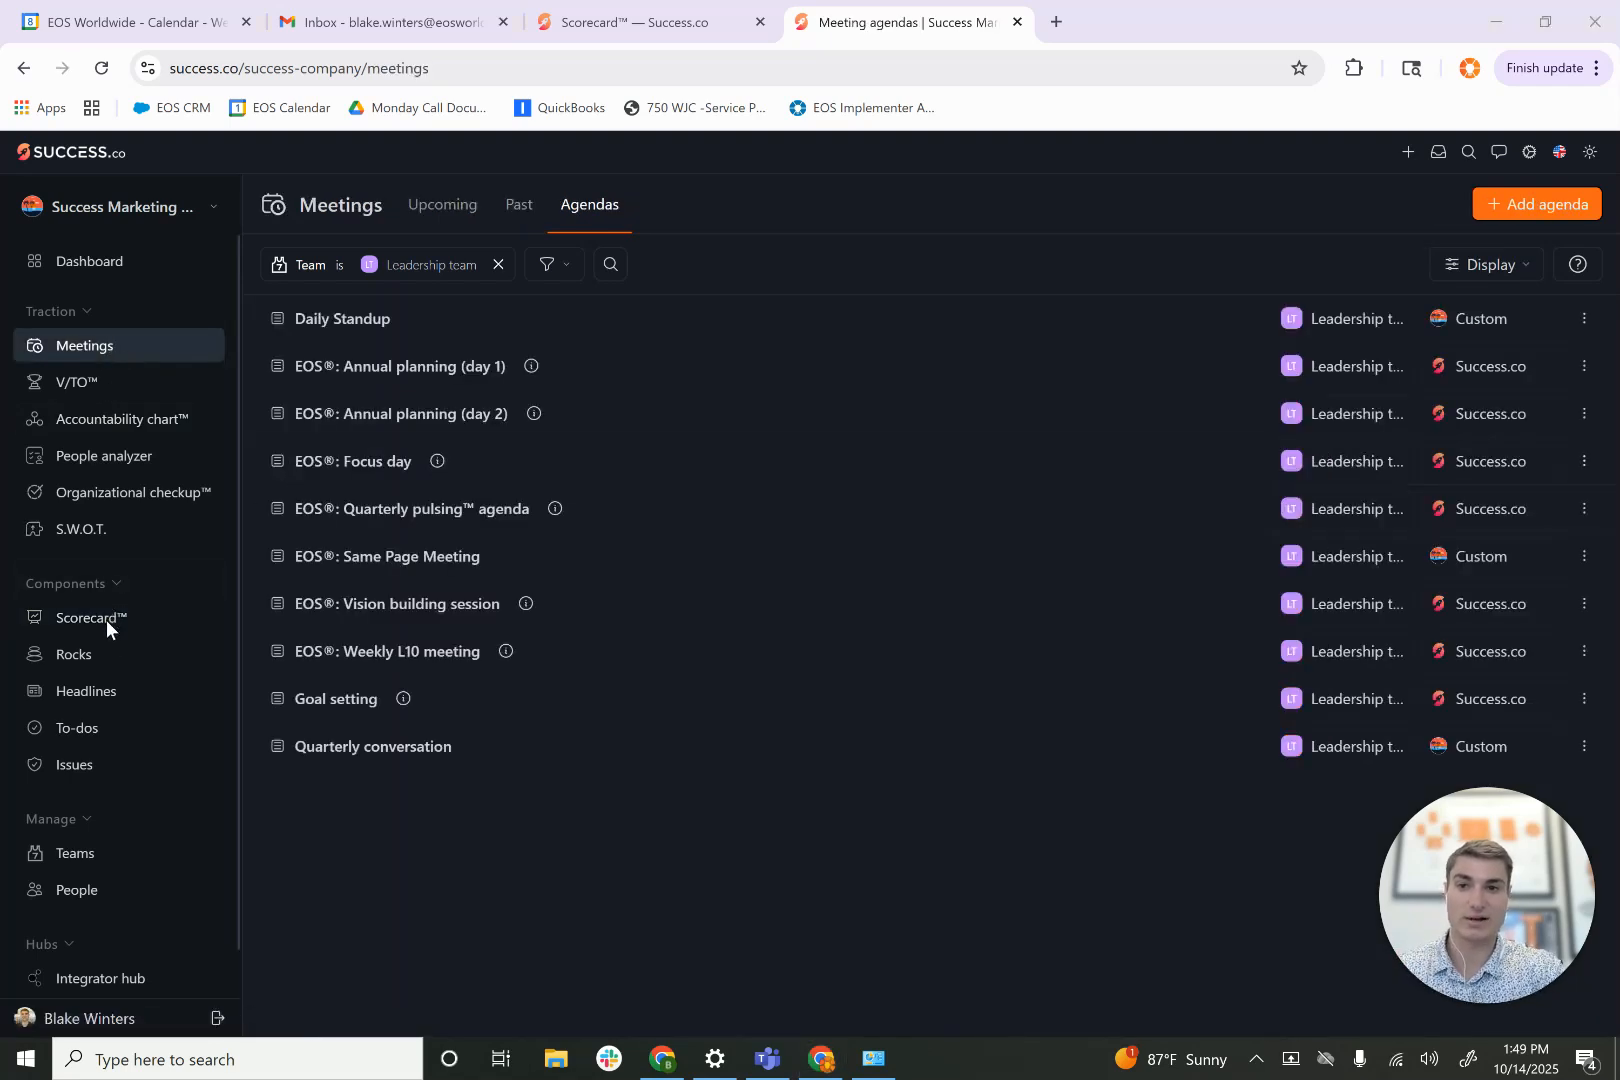
# - Return to the scorecard and view the Leadership team's quarterly and annual measurables
pyautogui.click(151, 622)
pyautogui.click(690, 208)
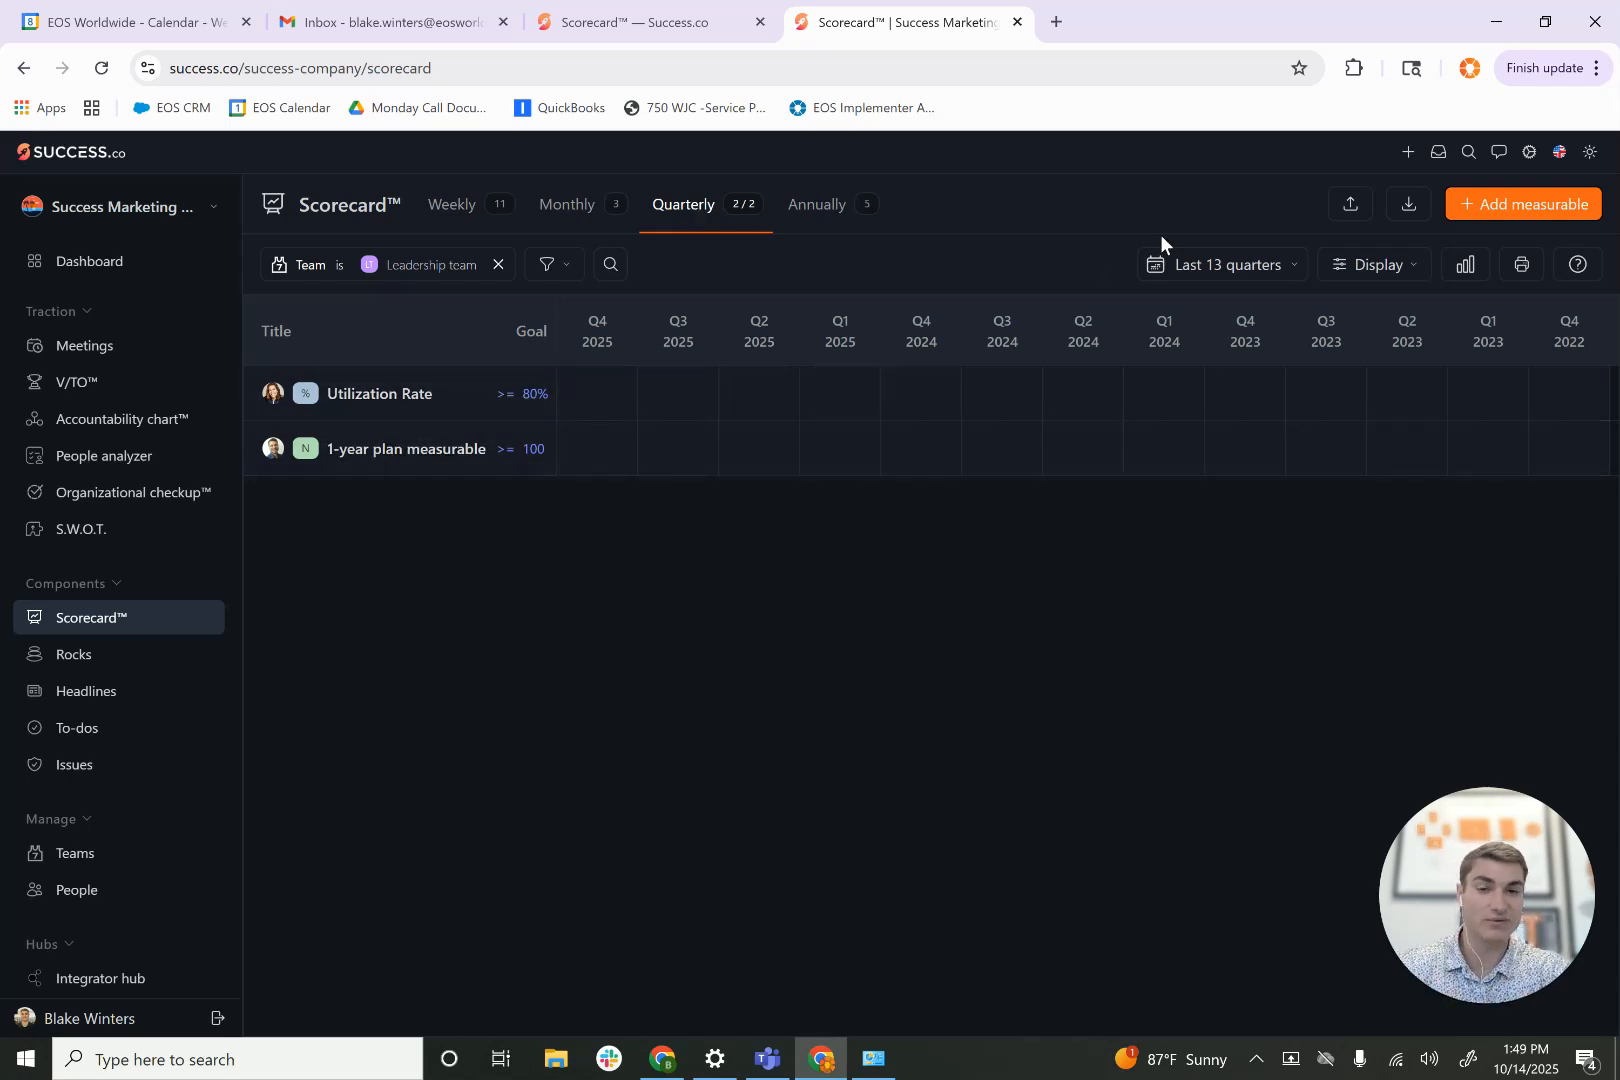
pyautogui.click(790, 205)
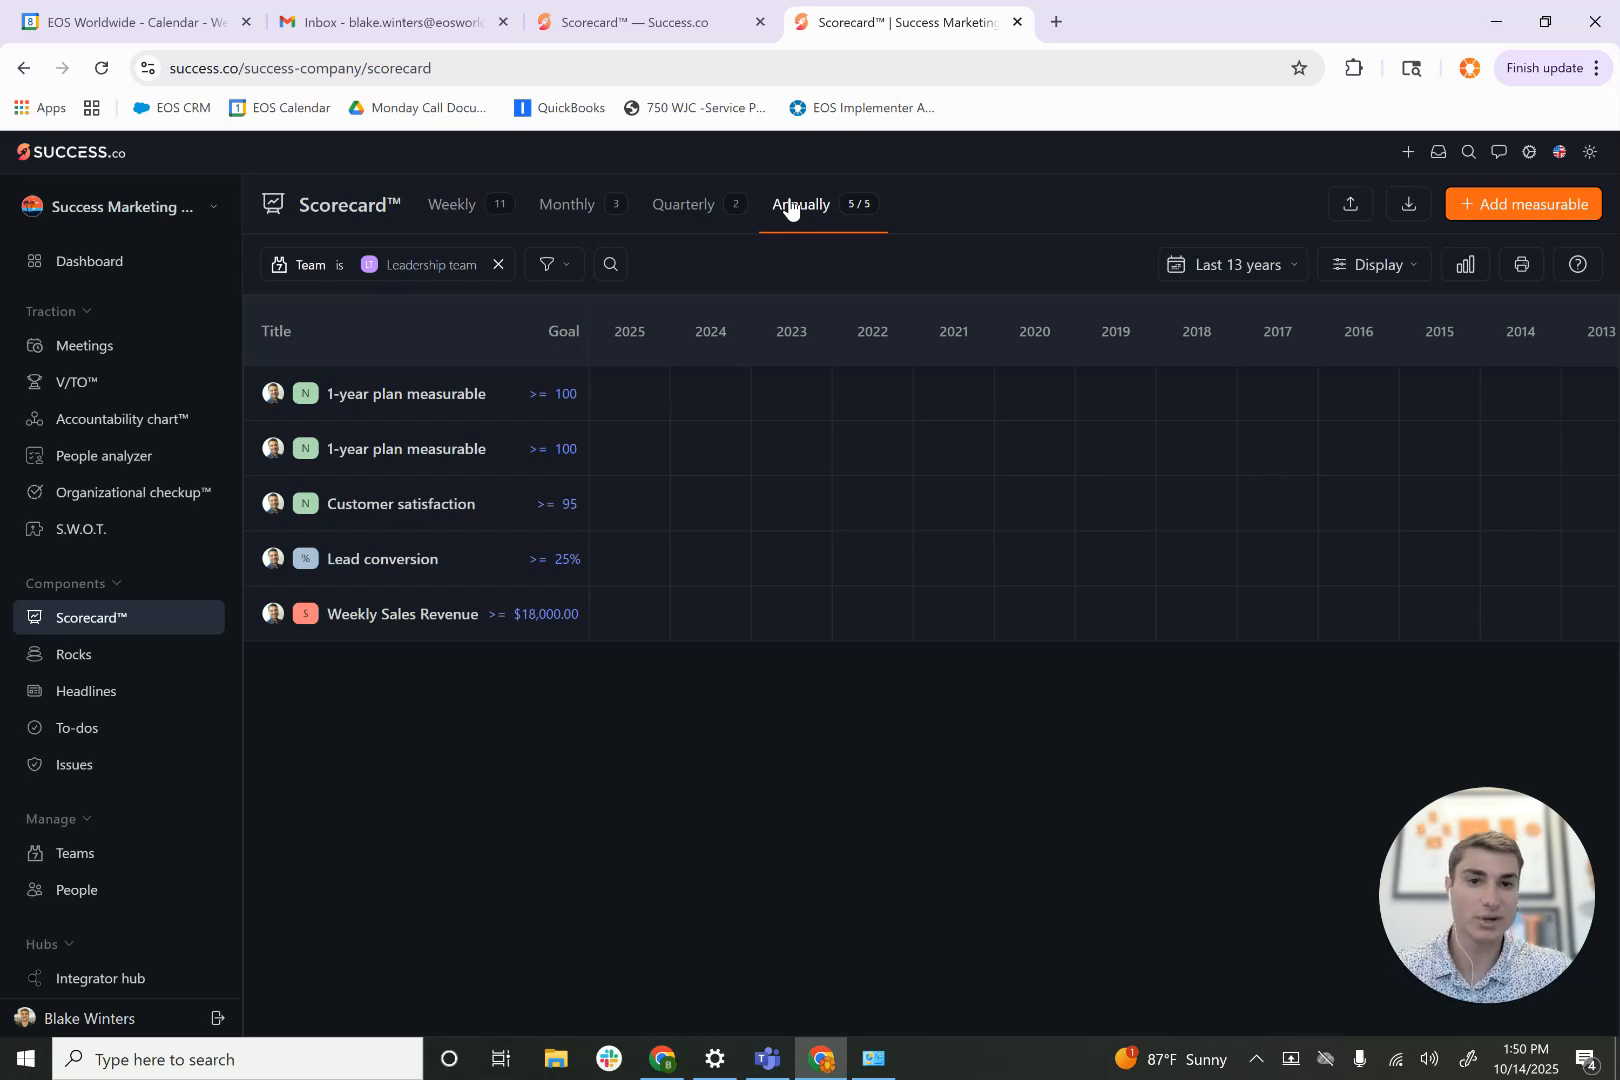
# - Show the data graph above the Leadership team's weekly scorecard and look over the measurables listed below it
pyautogui.click(456, 206)
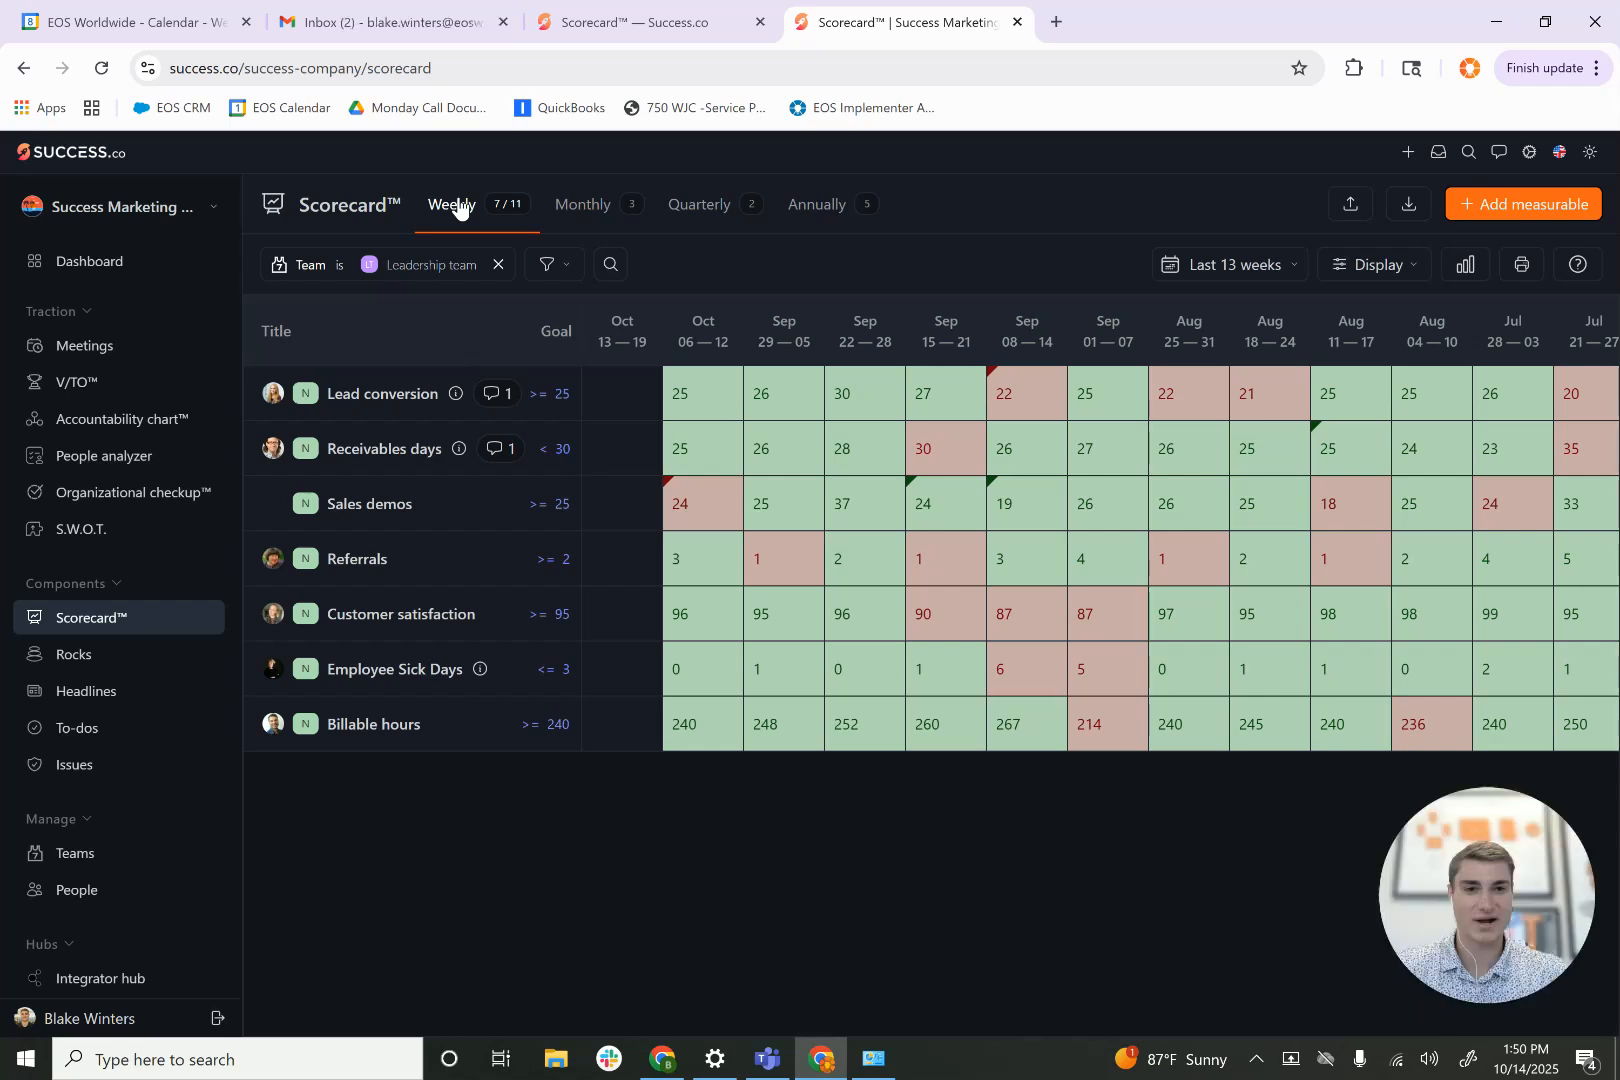
pyautogui.click(1463, 266)
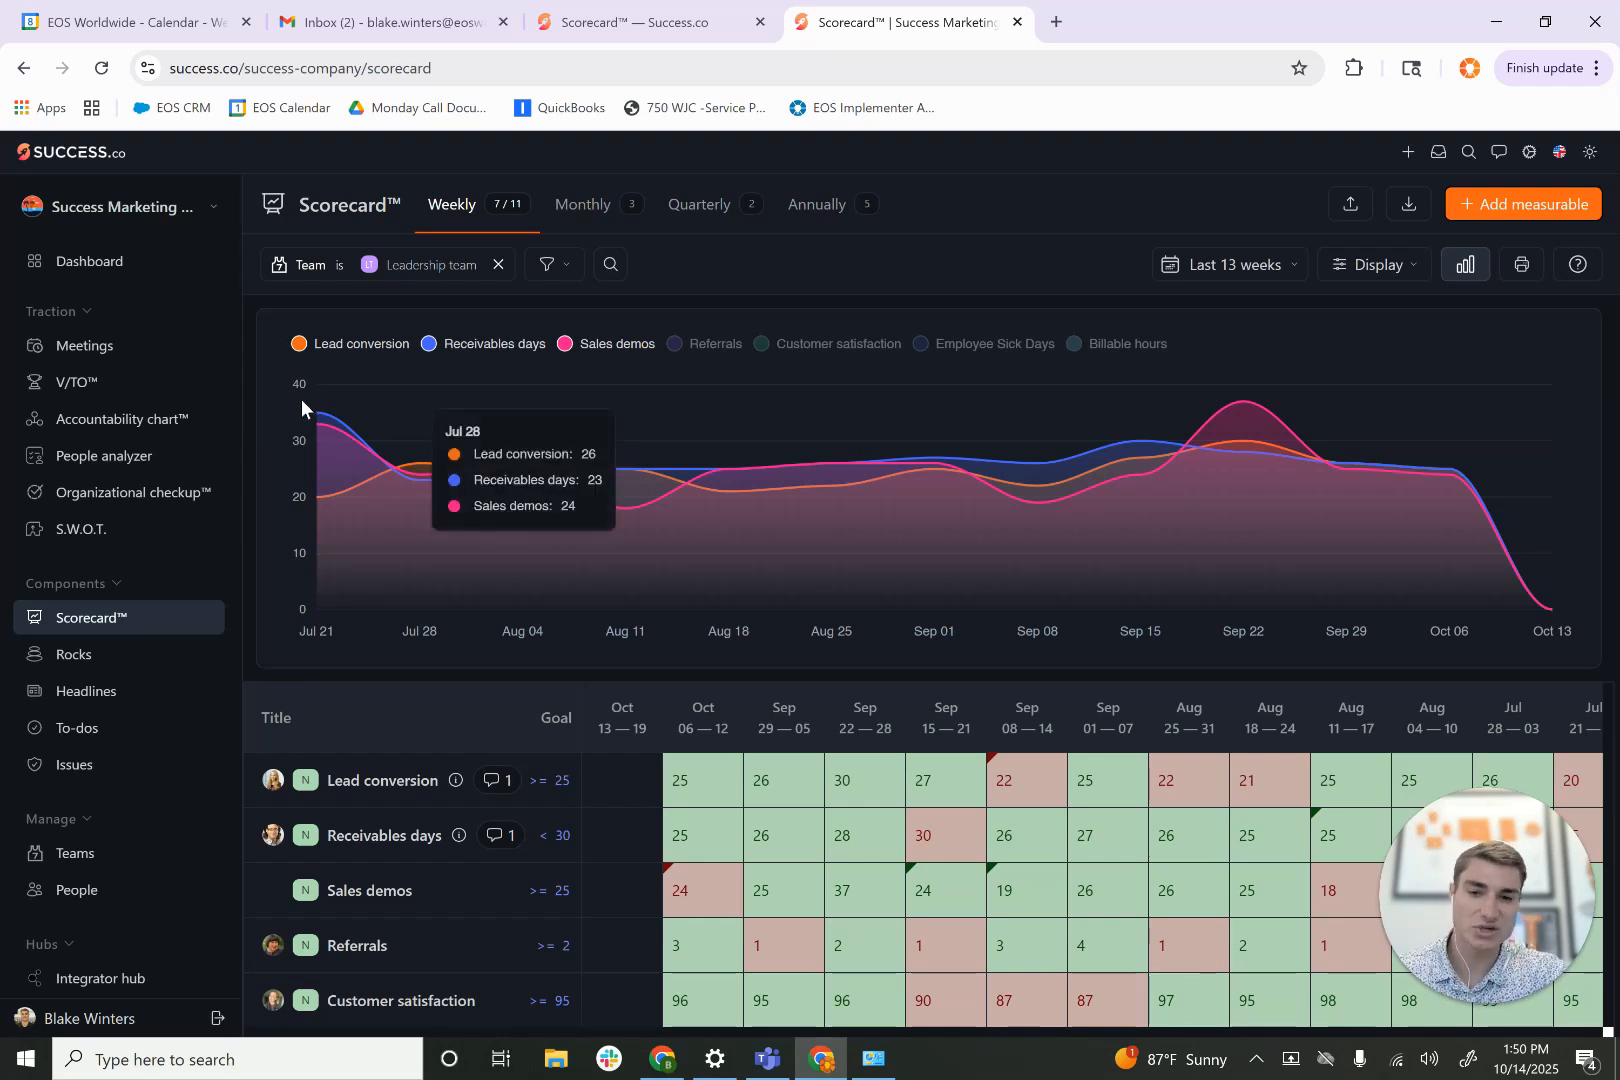
pyautogui.scroll(-1, 385, 985)
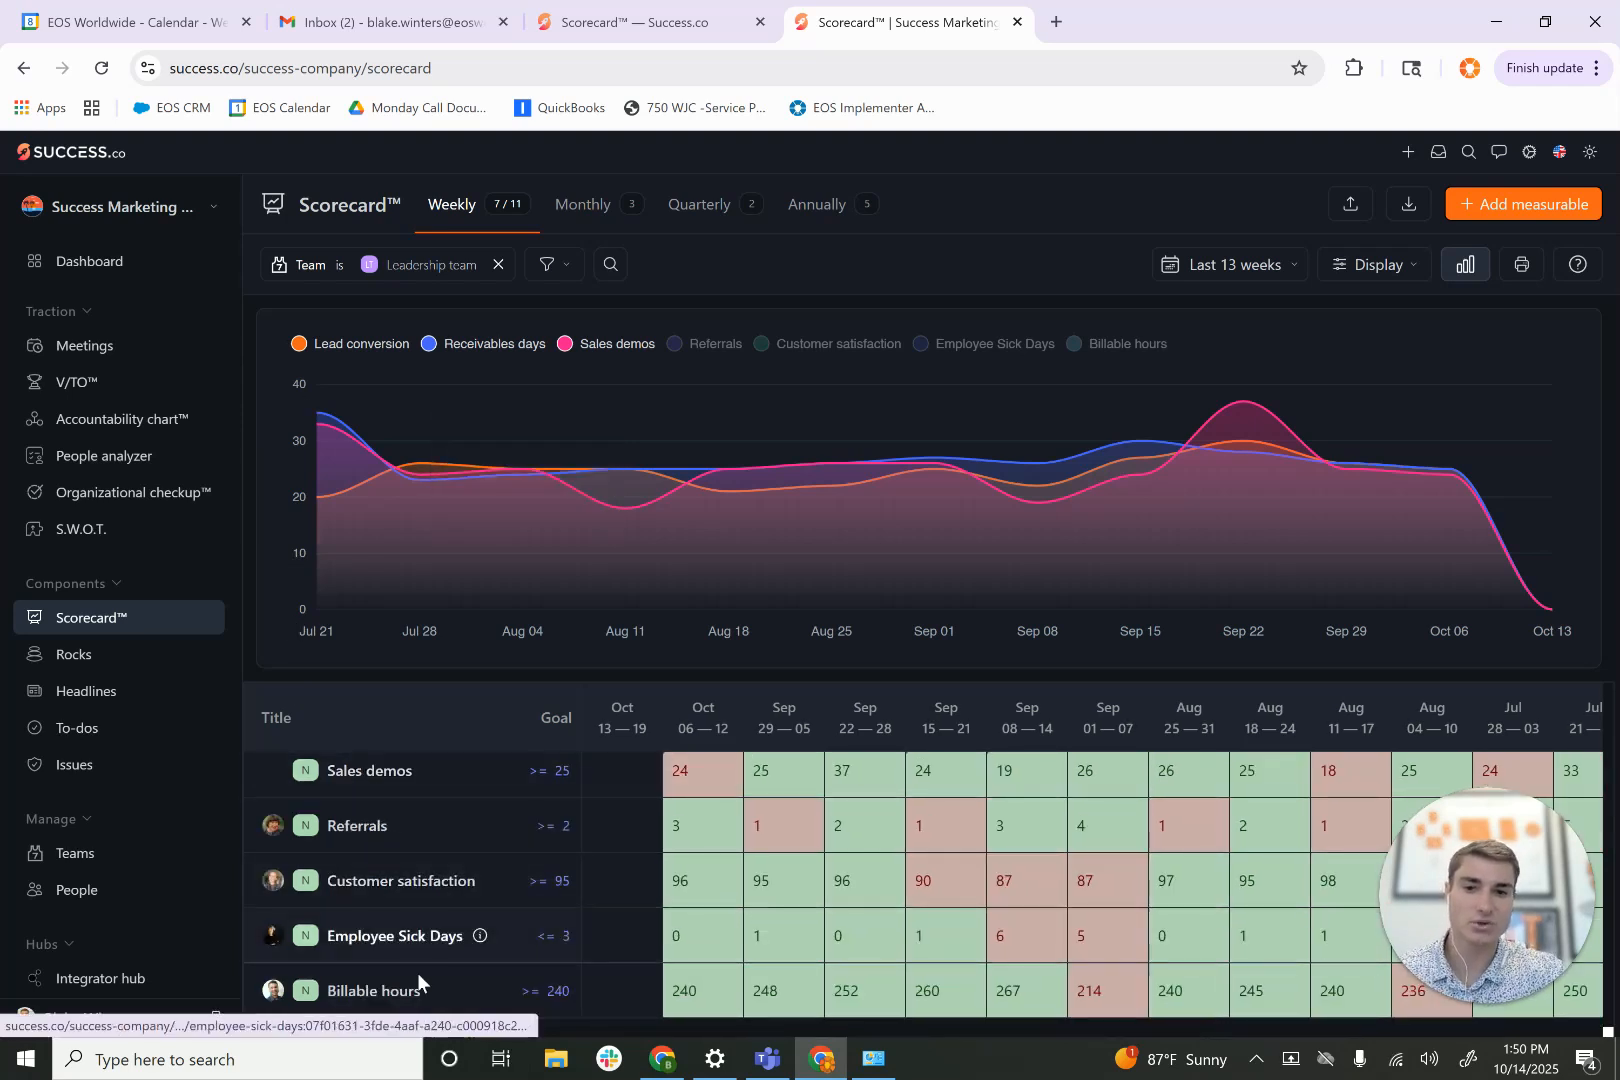
pyautogui.scroll(1, 546, 983)
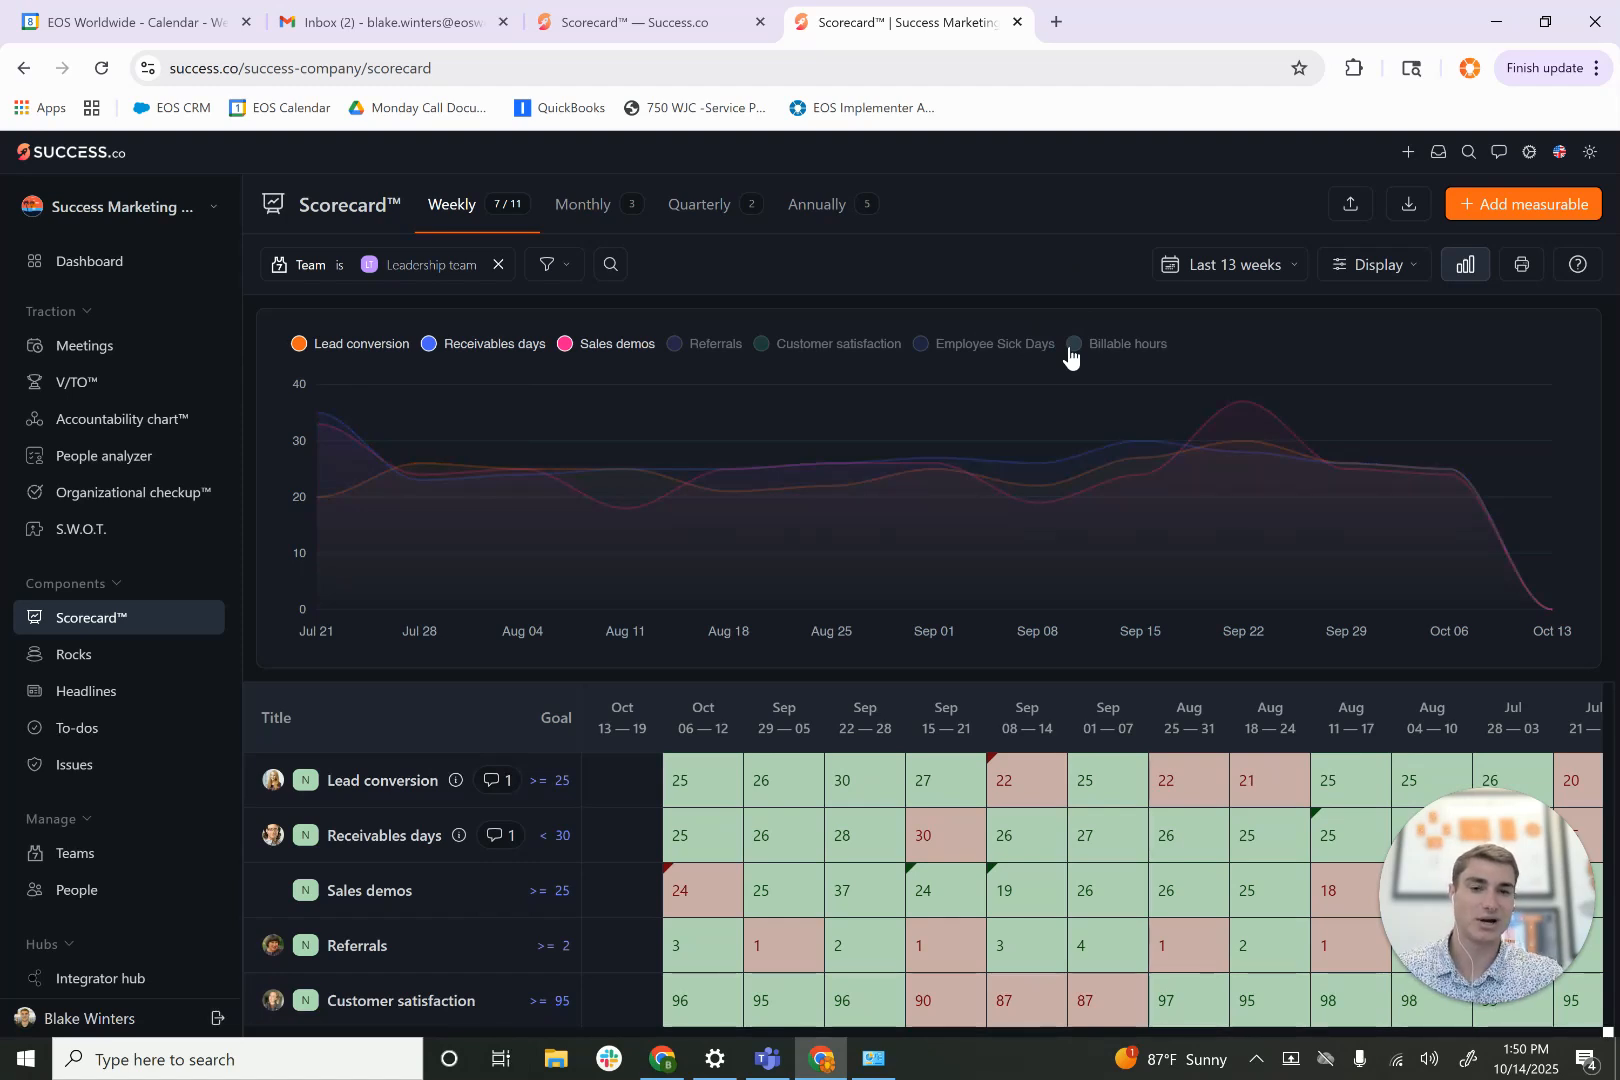
# - Toggle the graph series so Referrals, Customer satisfaction and Employee Sick Days are shown while Sales demos and Billable hours are hidden
pyautogui.click(1070, 352)
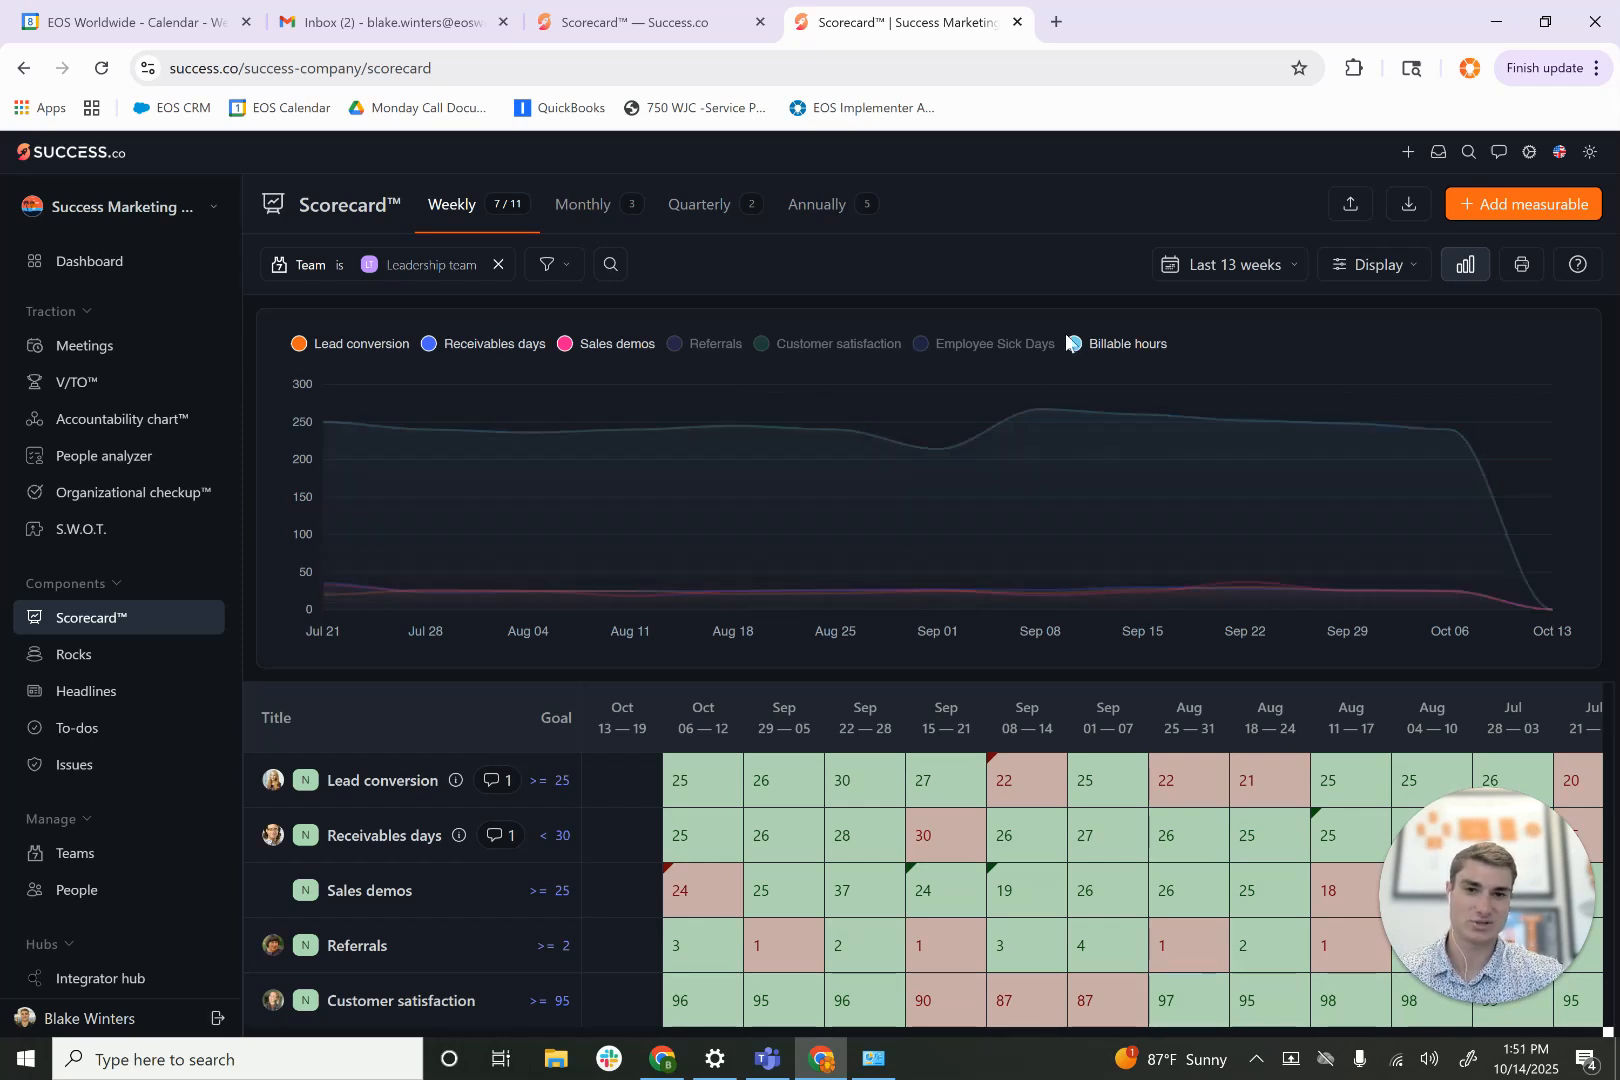
pyautogui.click(1073, 347)
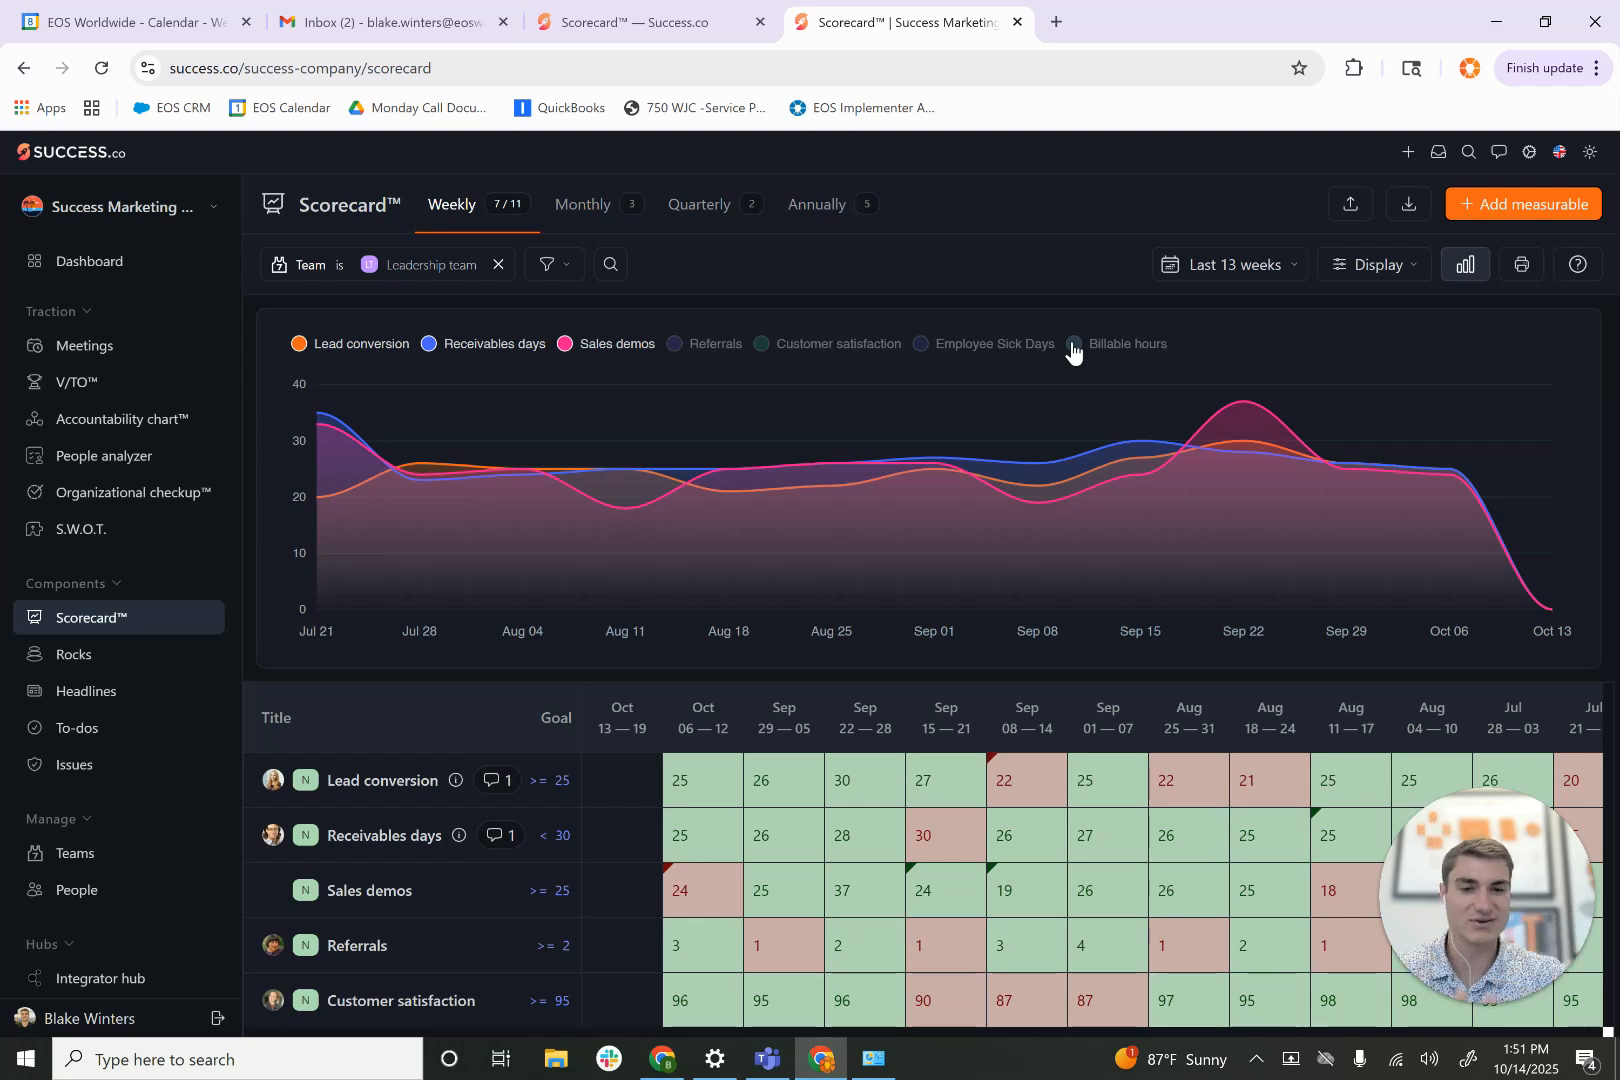
pyautogui.click(686, 346)
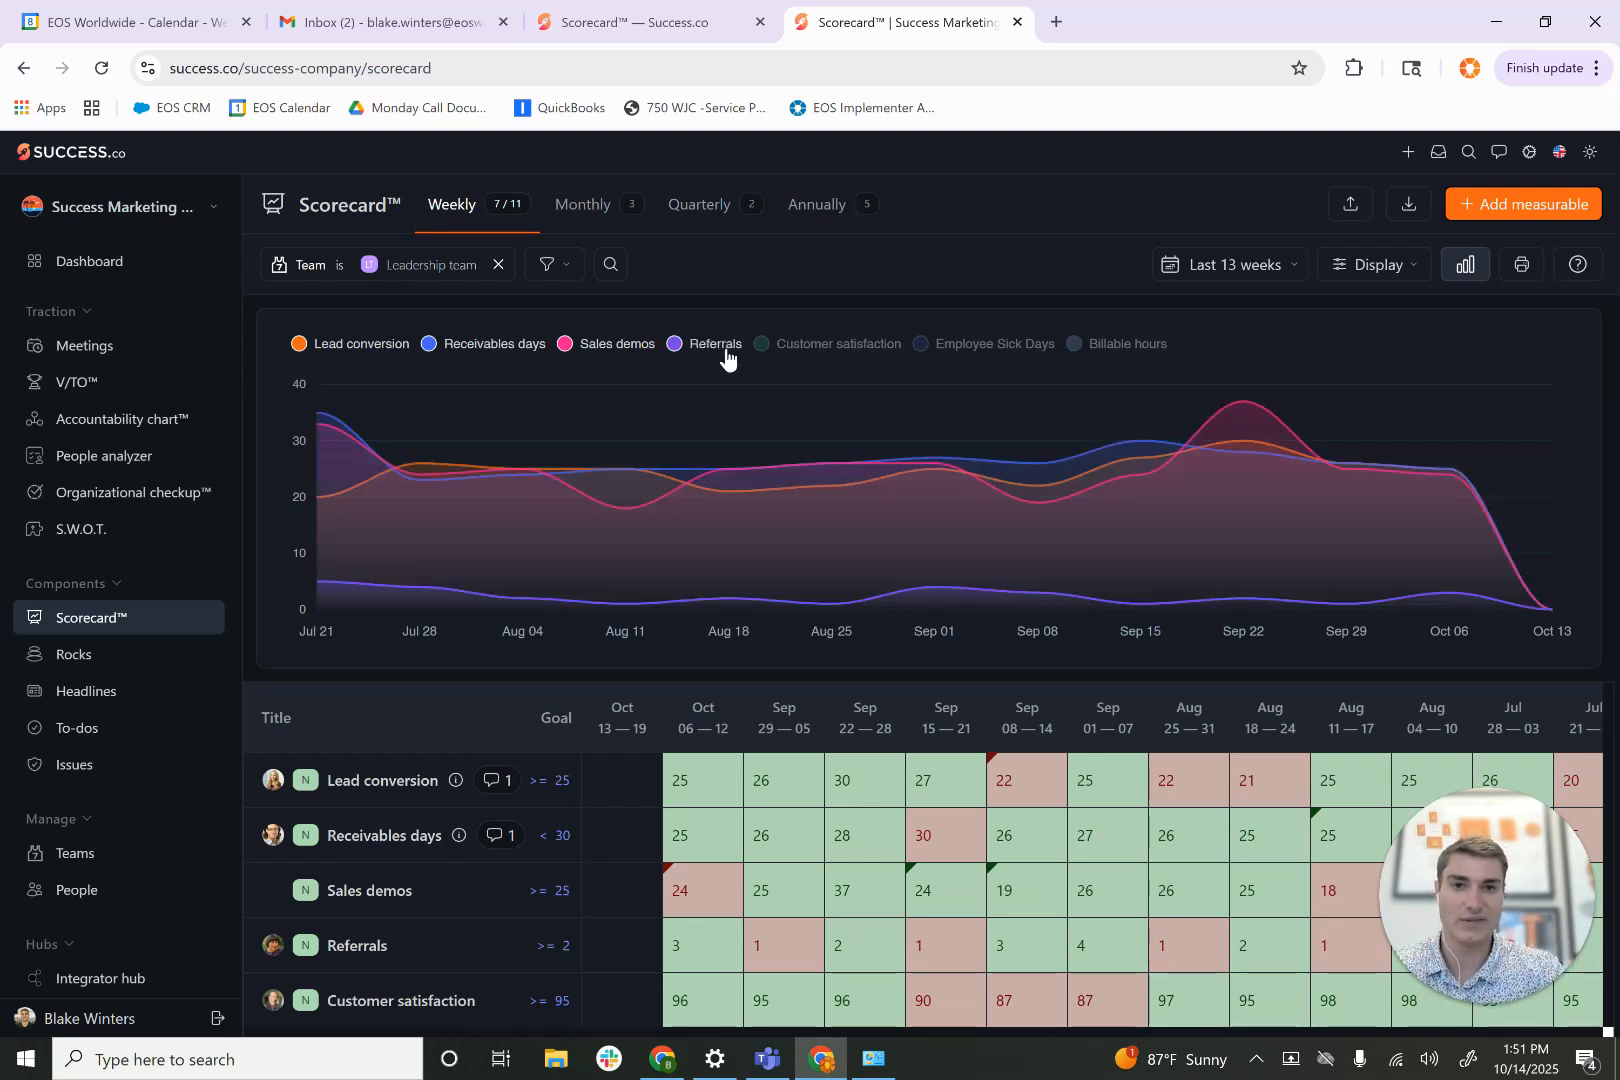
pyautogui.click(758, 346)
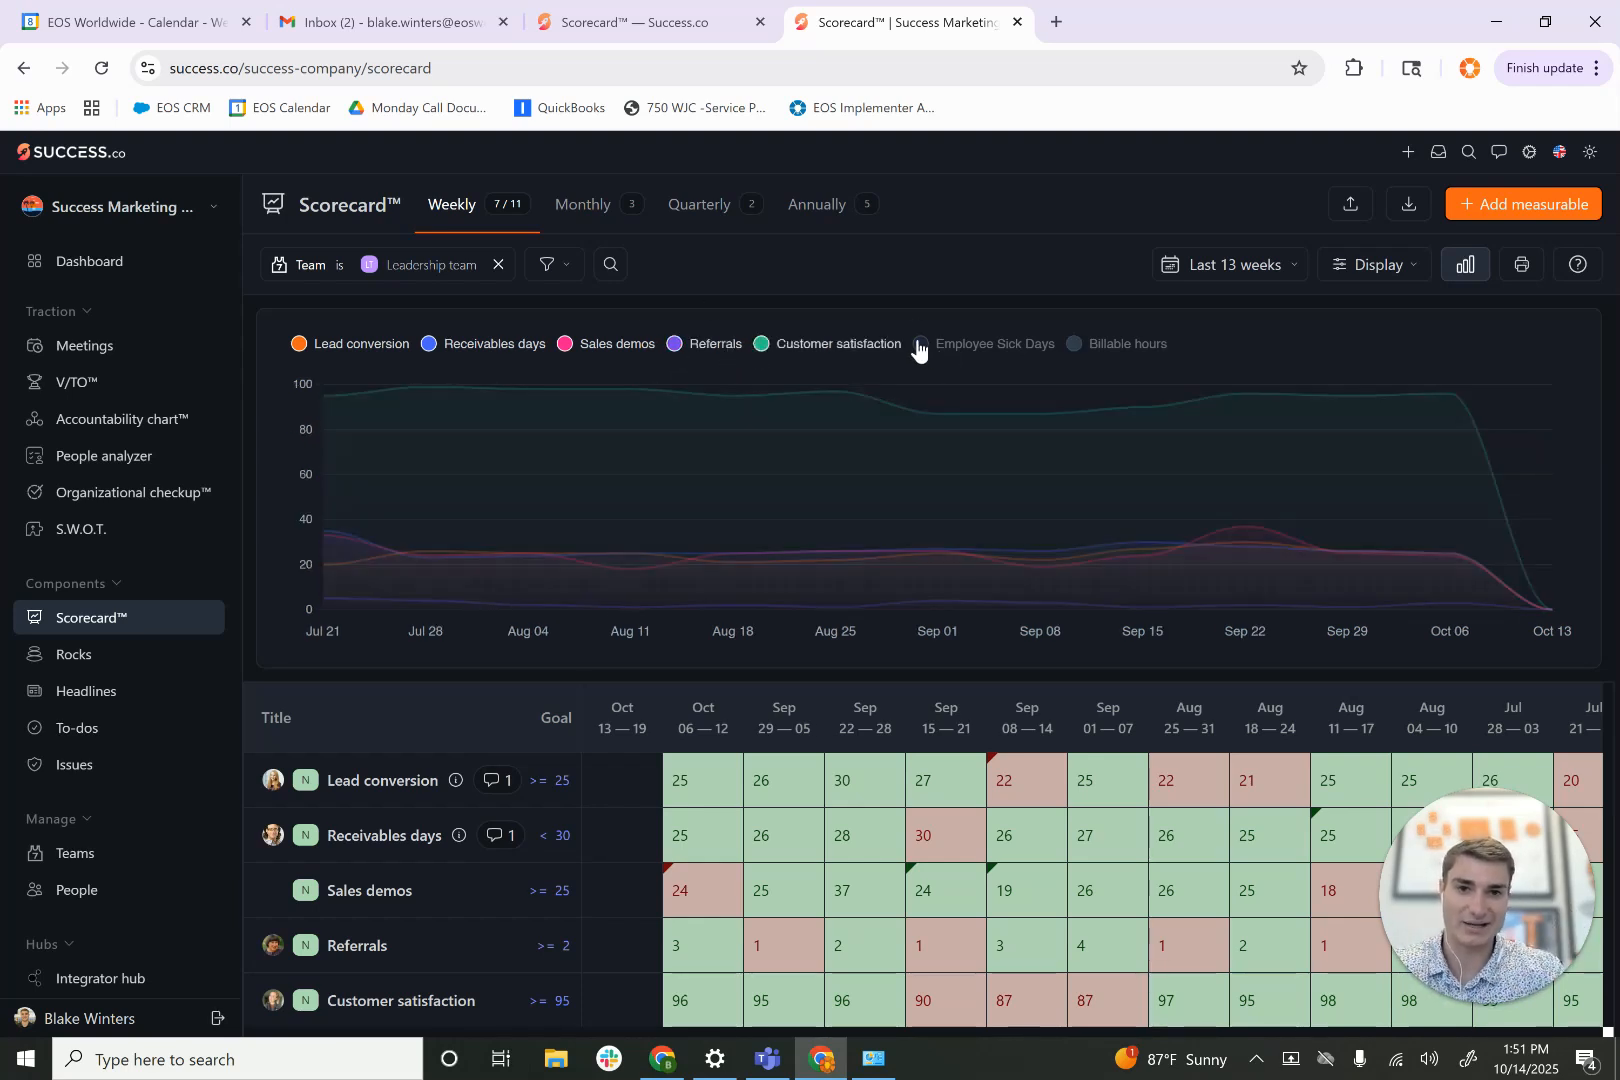
pyautogui.click(565, 345)
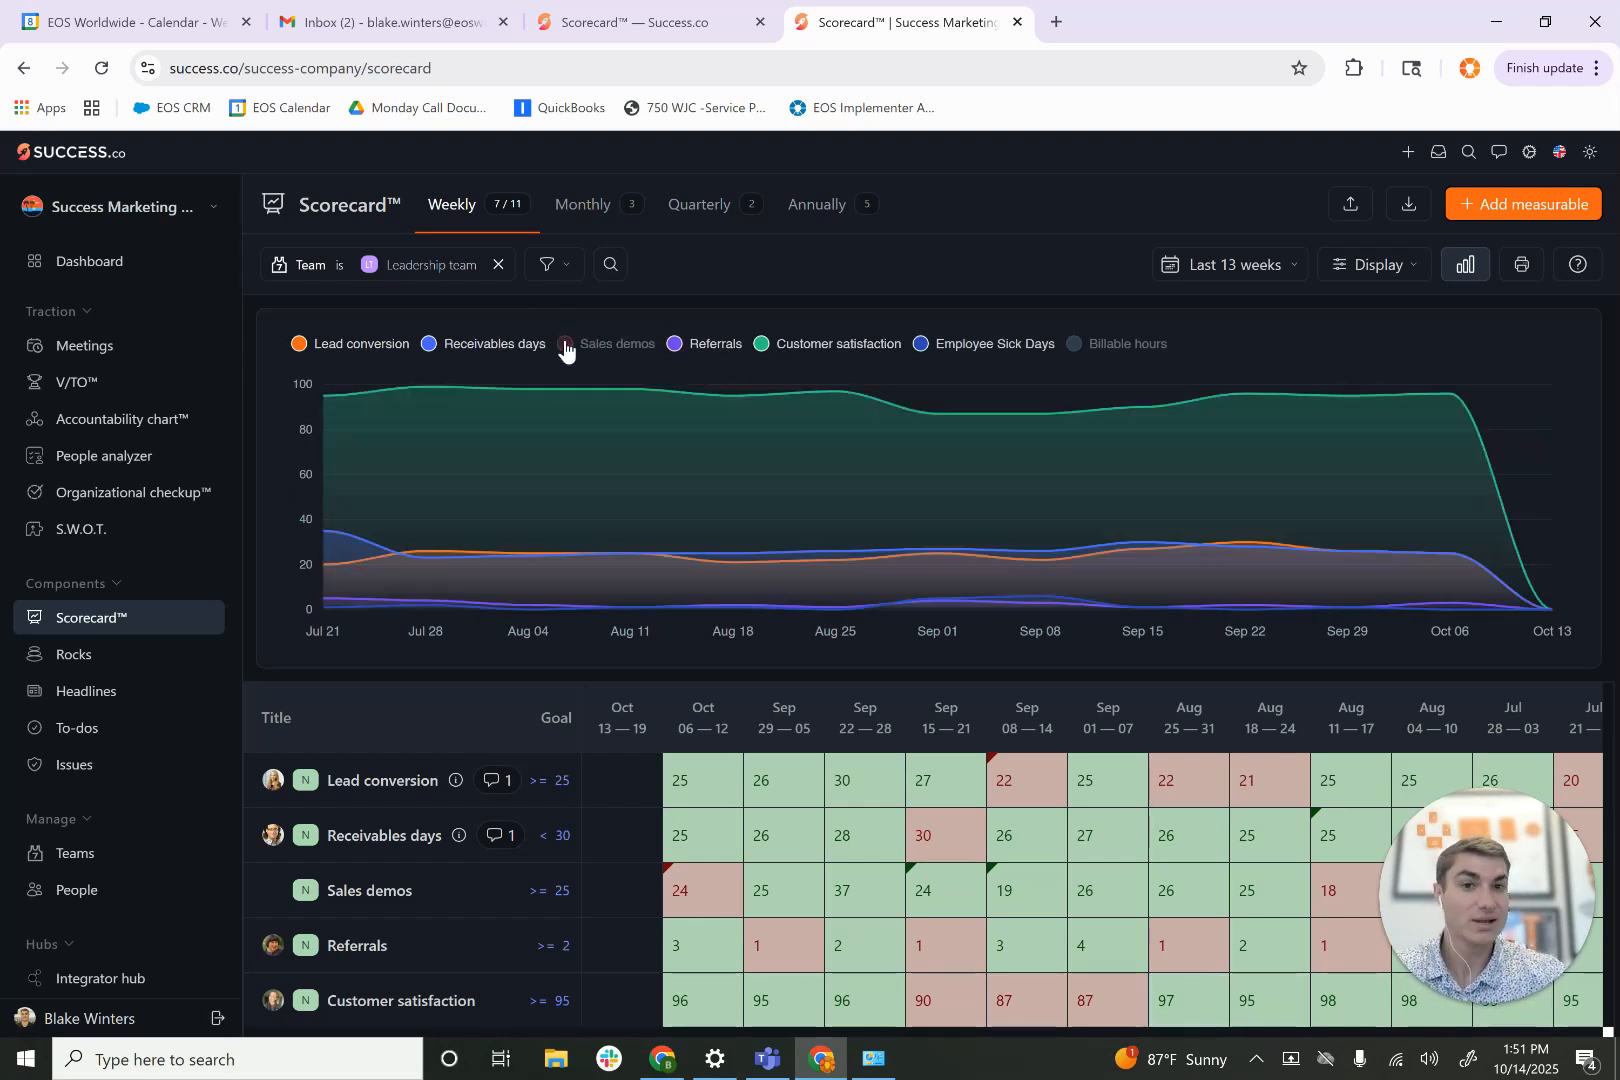
# - Set the scorecard's date range to Last quarter and hide Employee Sick Days and Customer satisfaction in the graph
pyautogui.click(1225, 277)
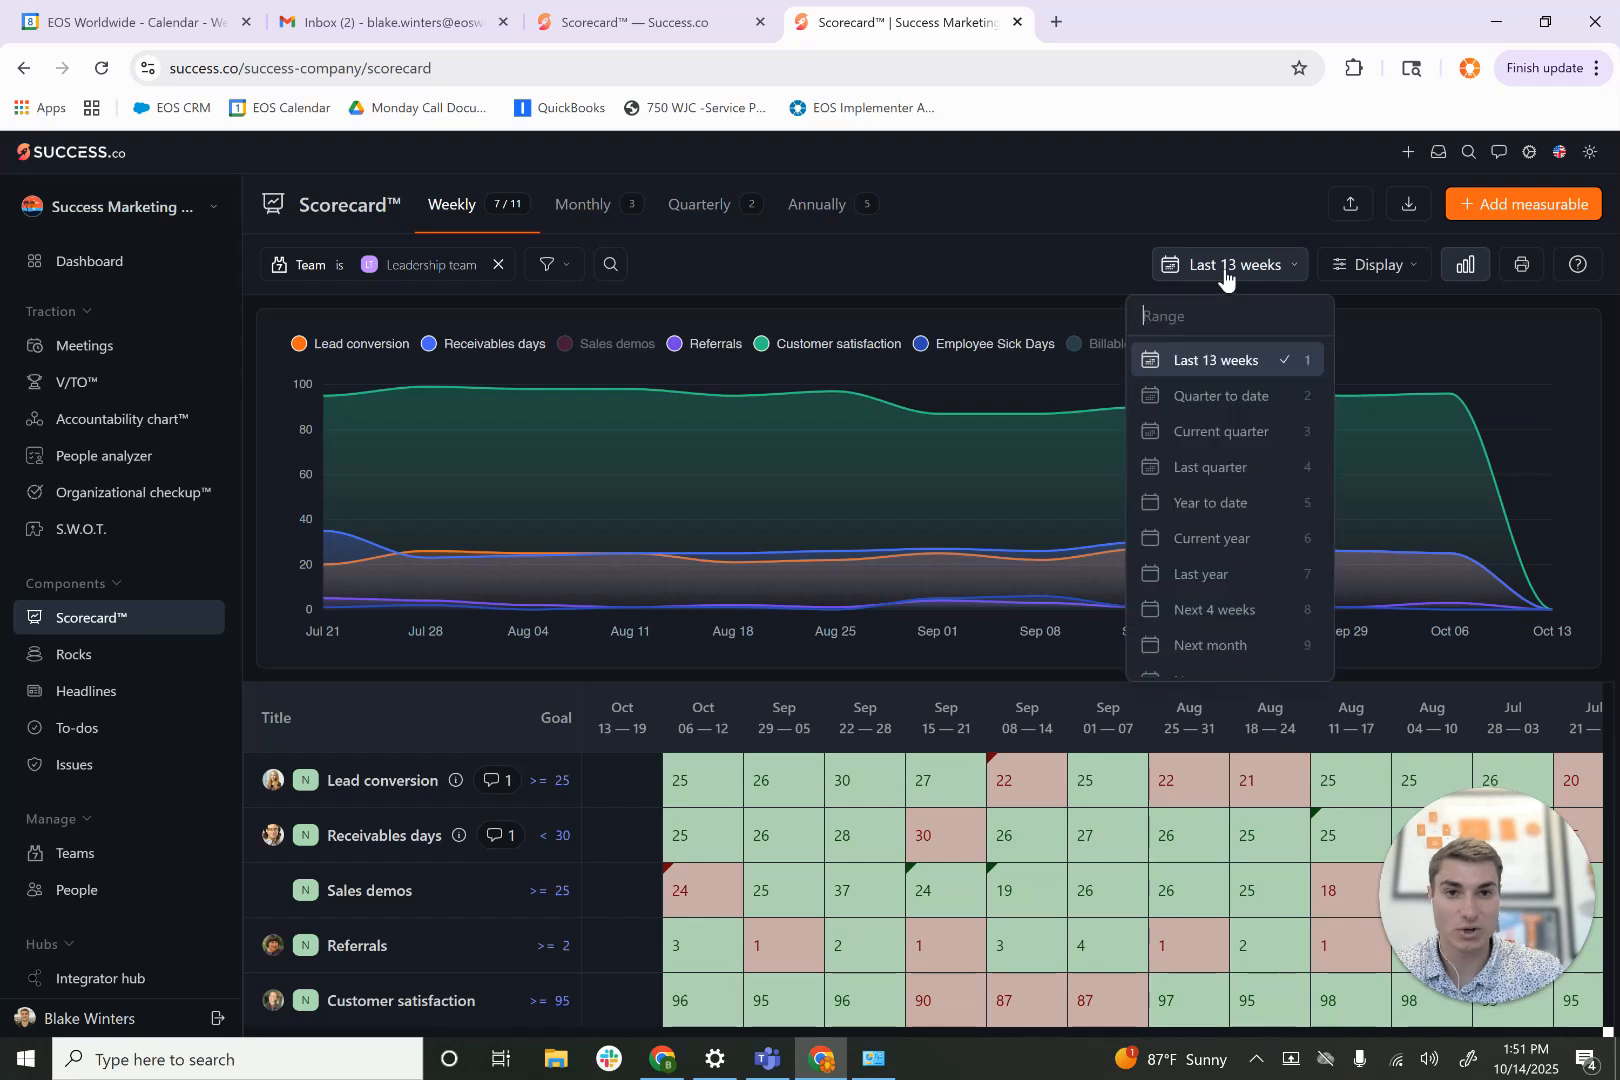
pyautogui.click(1199, 466)
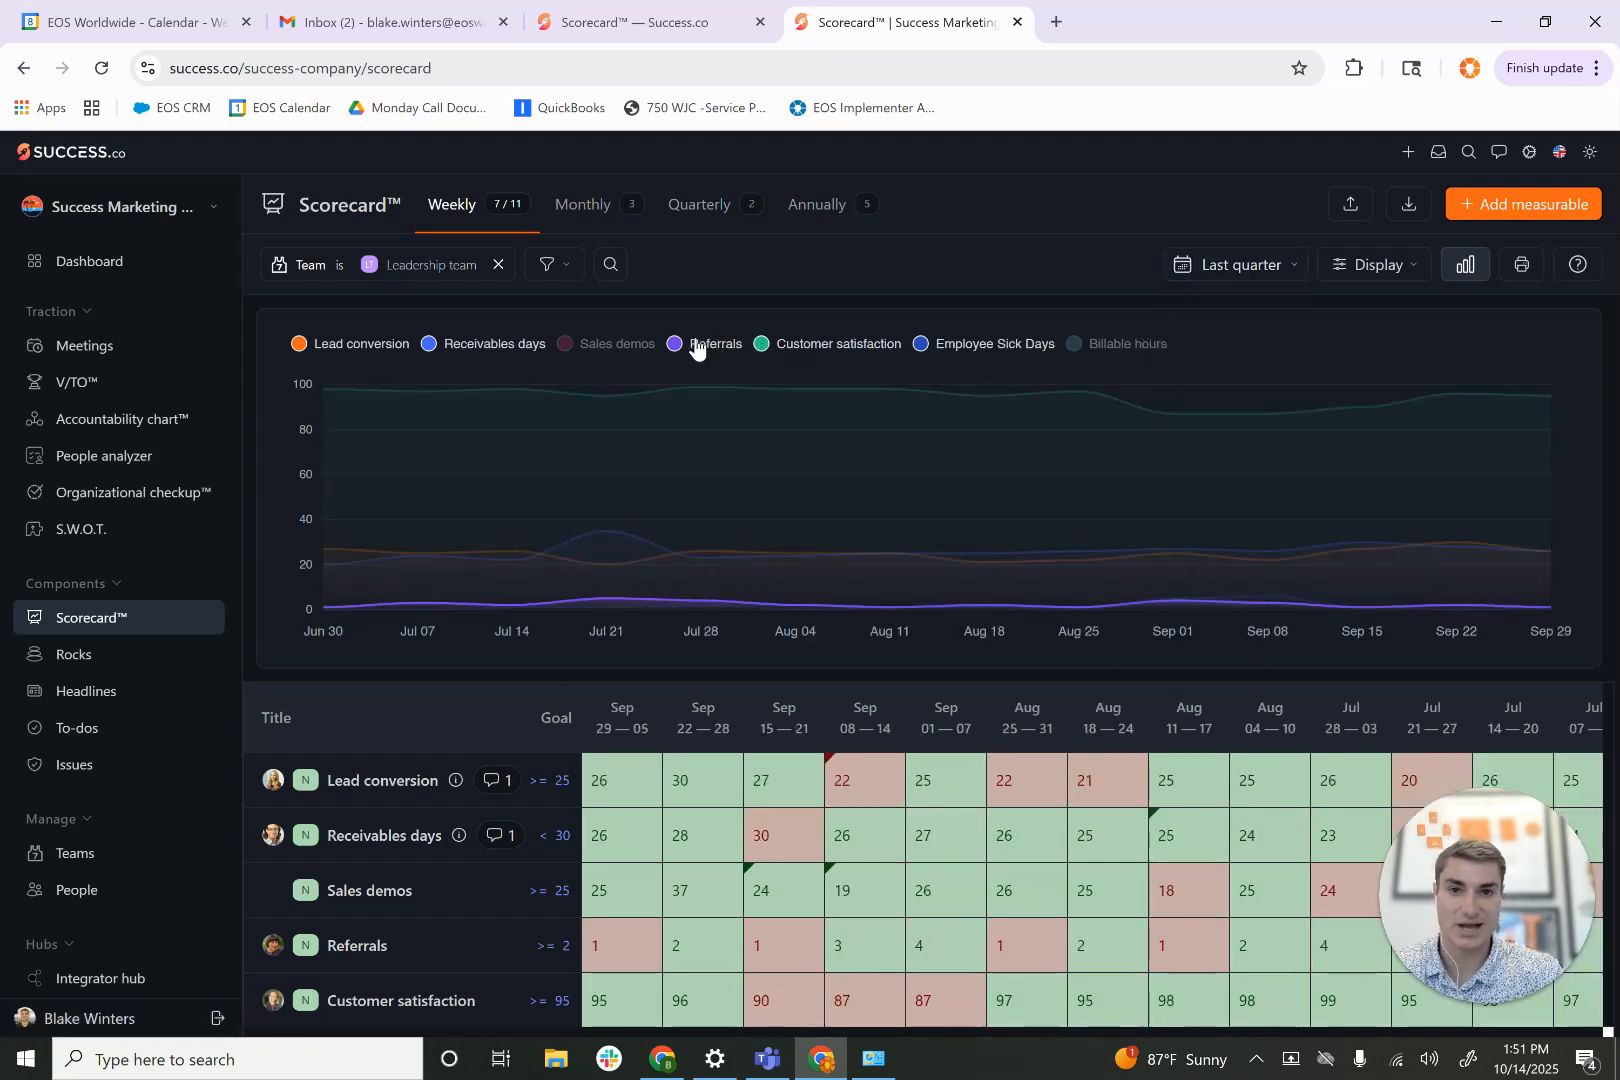
pyautogui.click(921, 346)
pyautogui.click(764, 346)
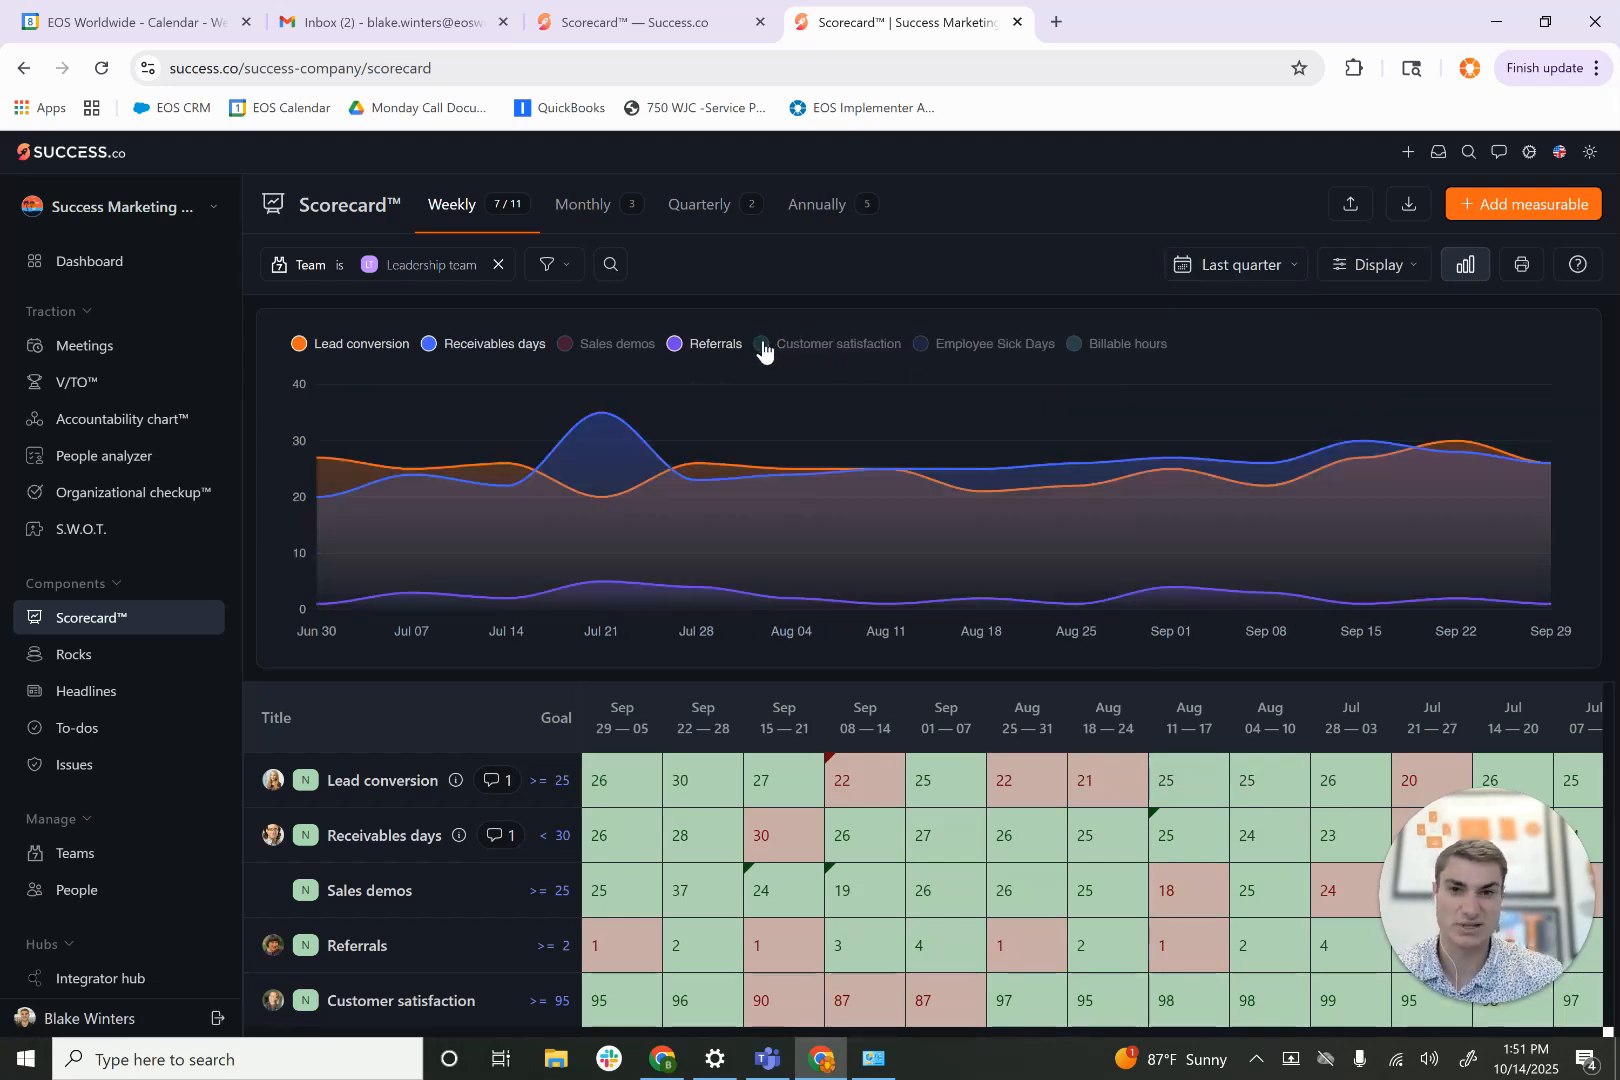